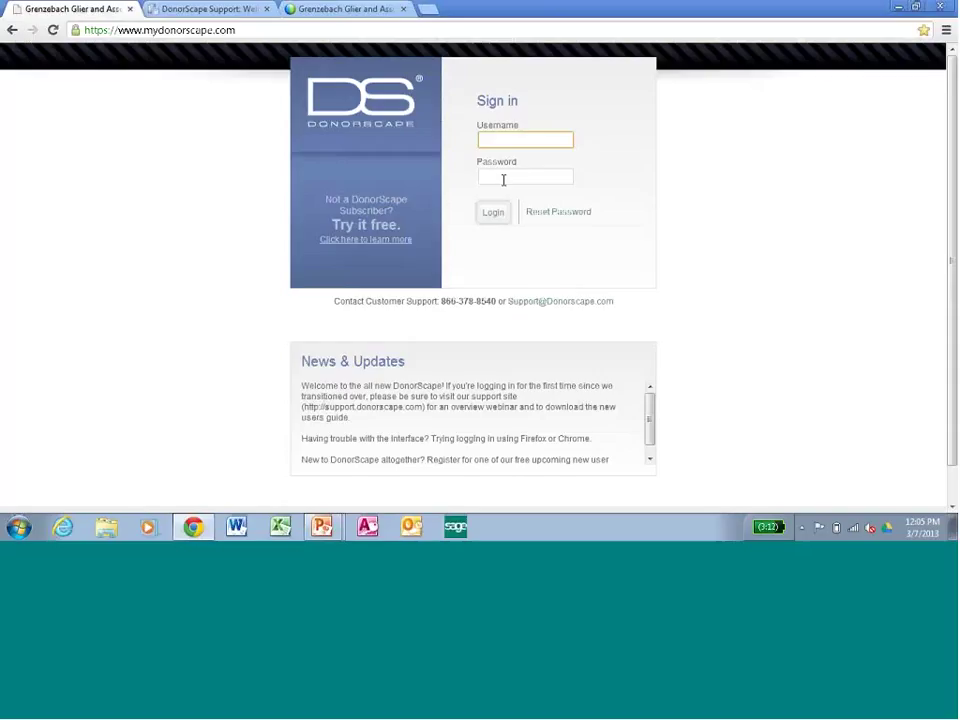
# Step: Sign in to DonorScape with the saved username suggestion and the account password
pyautogui.write('kb')
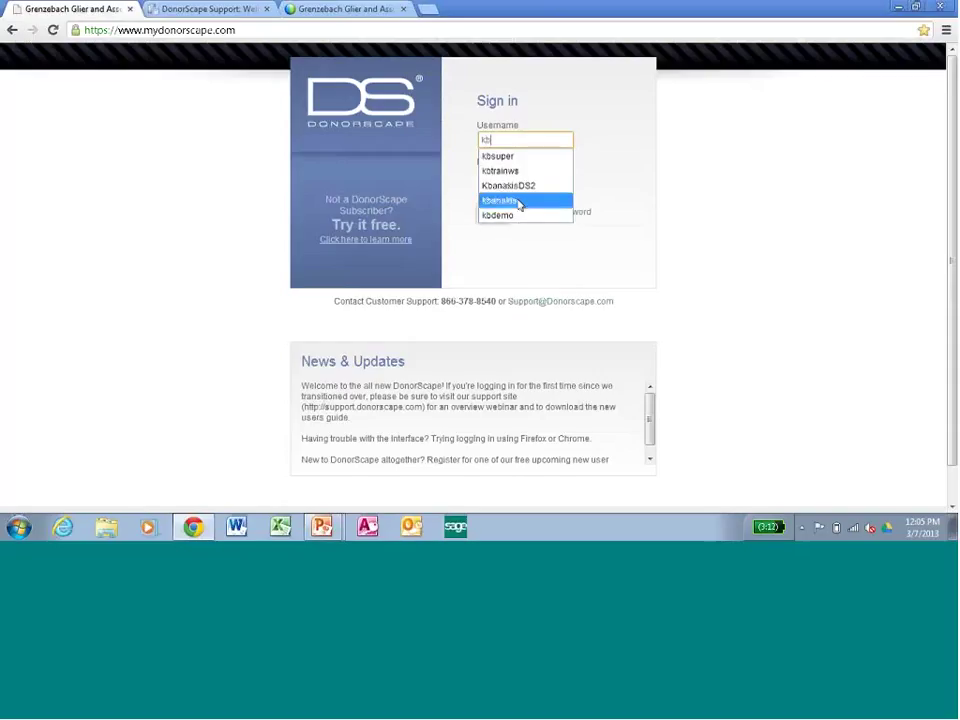
pyautogui.click(508, 171)
pyautogui.click(507, 176)
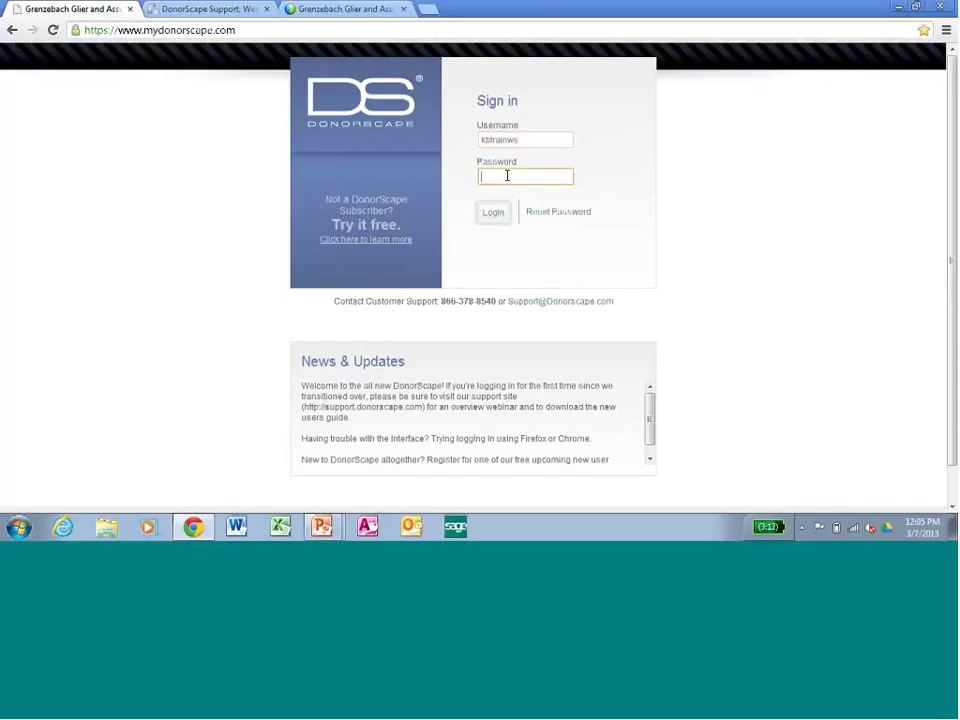
pyautogui.write('********')
pyautogui.press('Return')
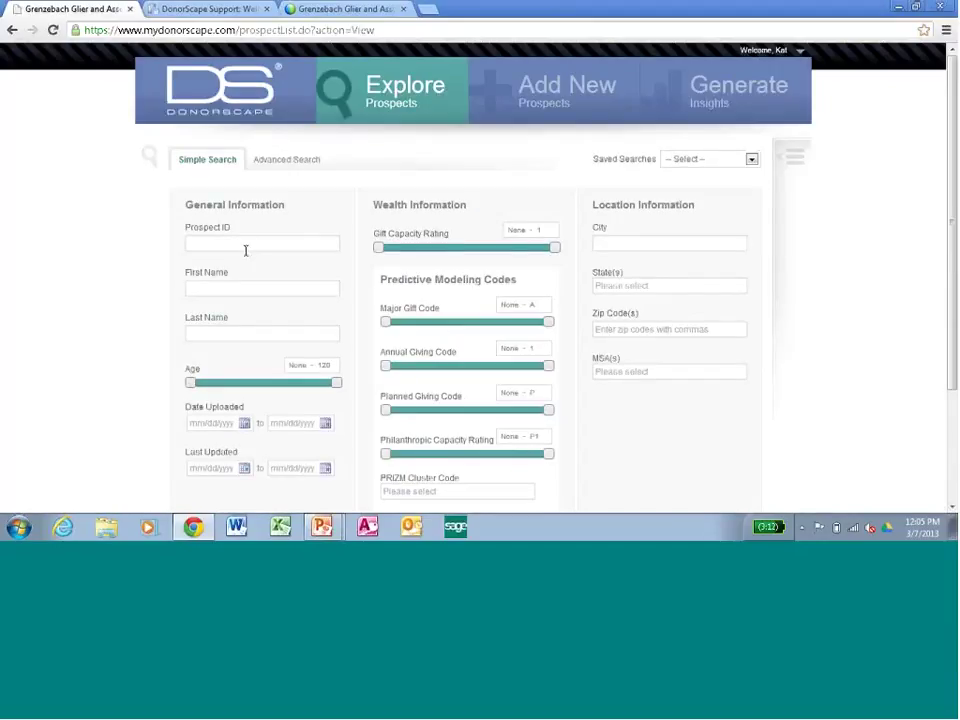
# Step: Run a Simple Search on the suggested Prospect ID beginning with 8
pyautogui.click(245, 245)
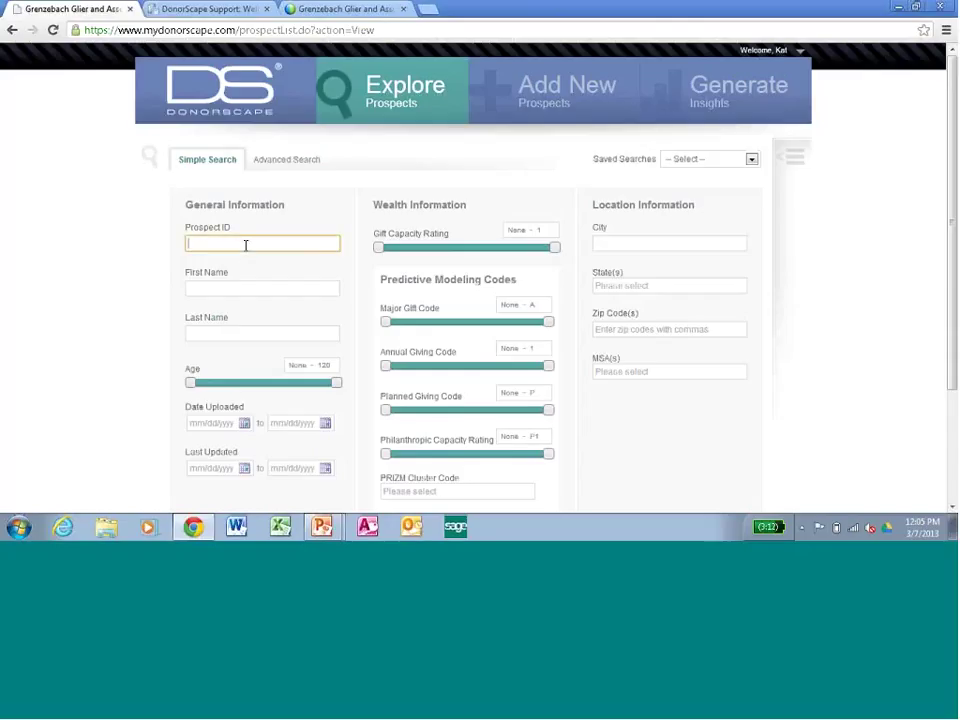
pyautogui.write('8')
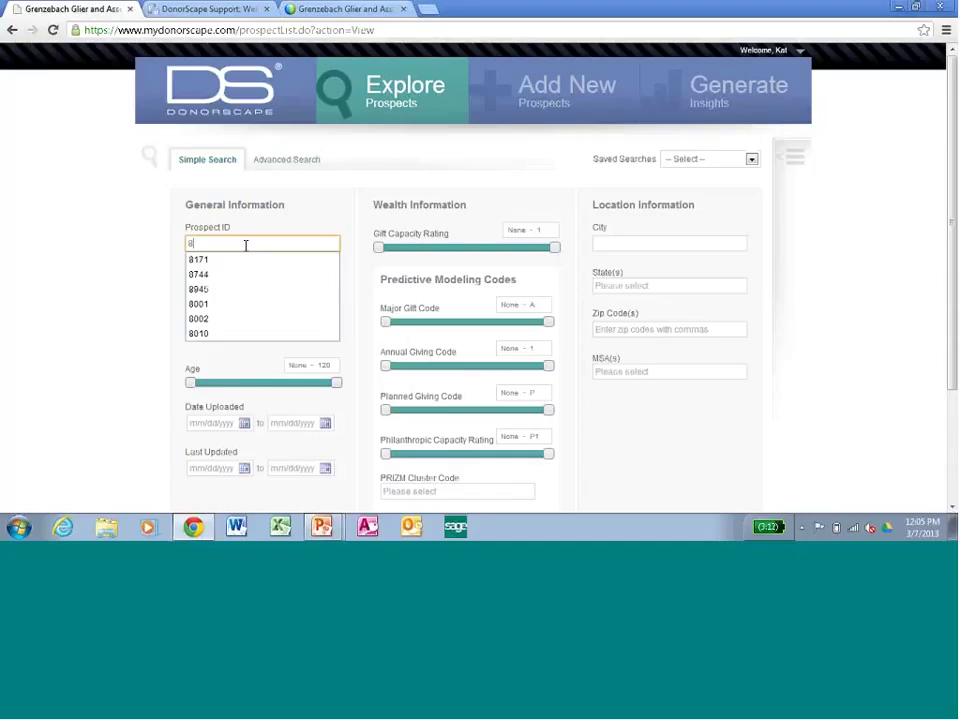
pyautogui.click(219, 261)
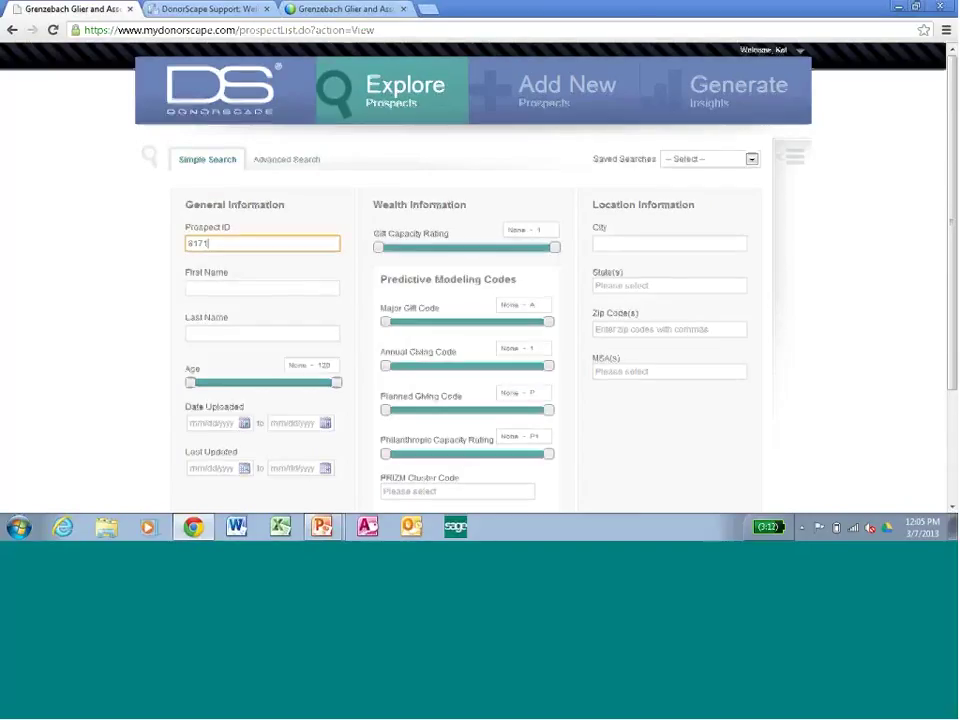
pyautogui.scroll(-3, 120, 302)
pyautogui.click(667, 439)
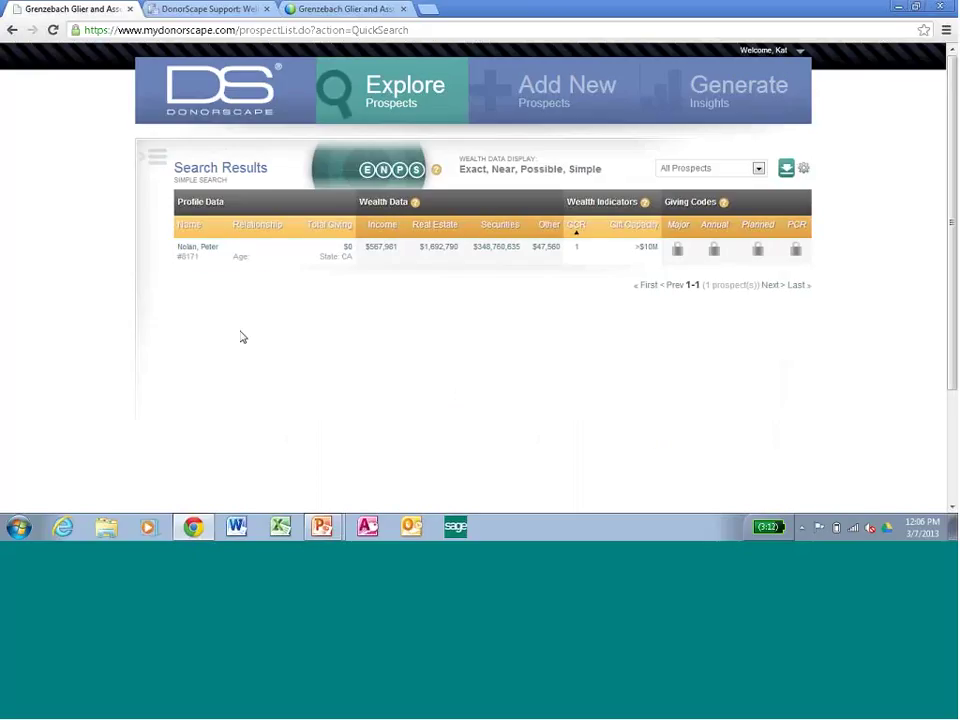
# Step: Open the matching prospect's record from the results and view its Prospect Details
pyautogui.click(196, 258)
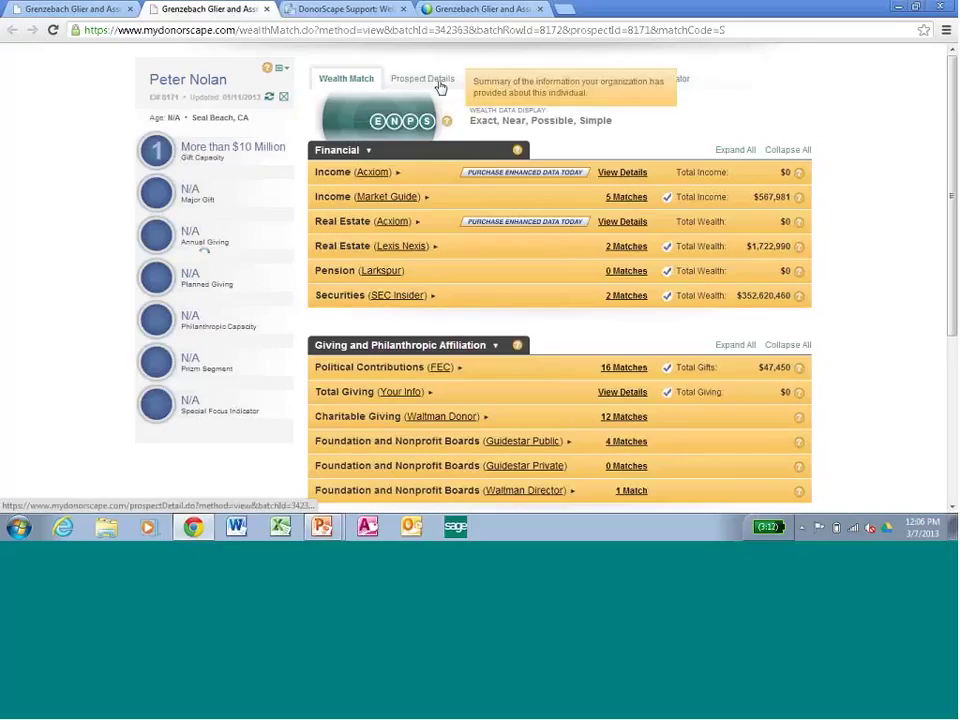
pyautogui.click(440, 85)
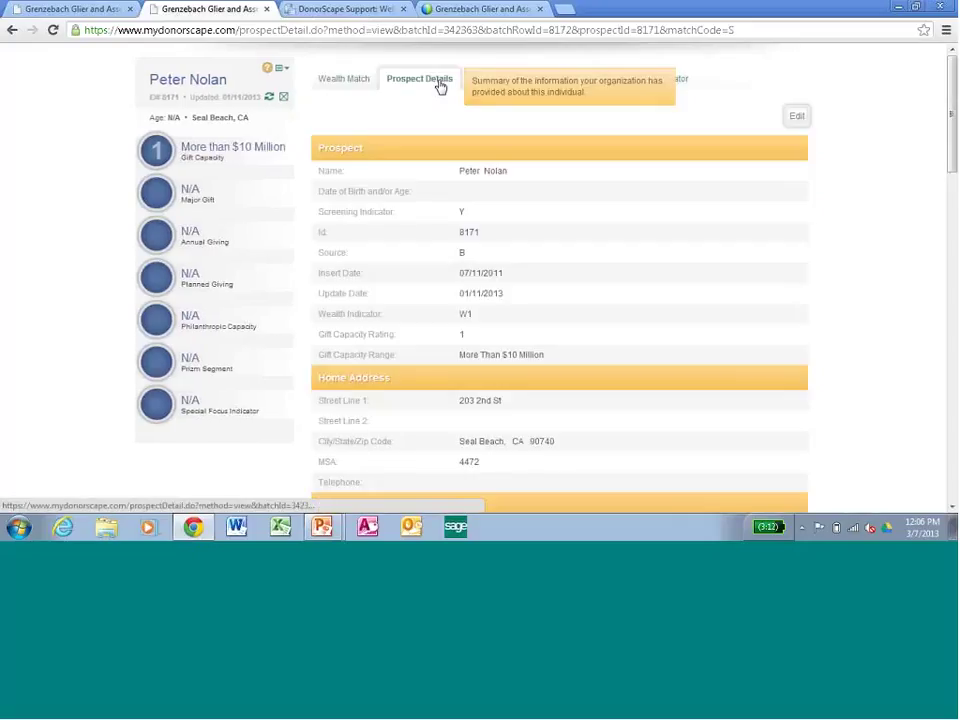
# Step: Put the Prospect Details form into edit mode, go to its bottom and save it
pyautogui.click(799, 119)
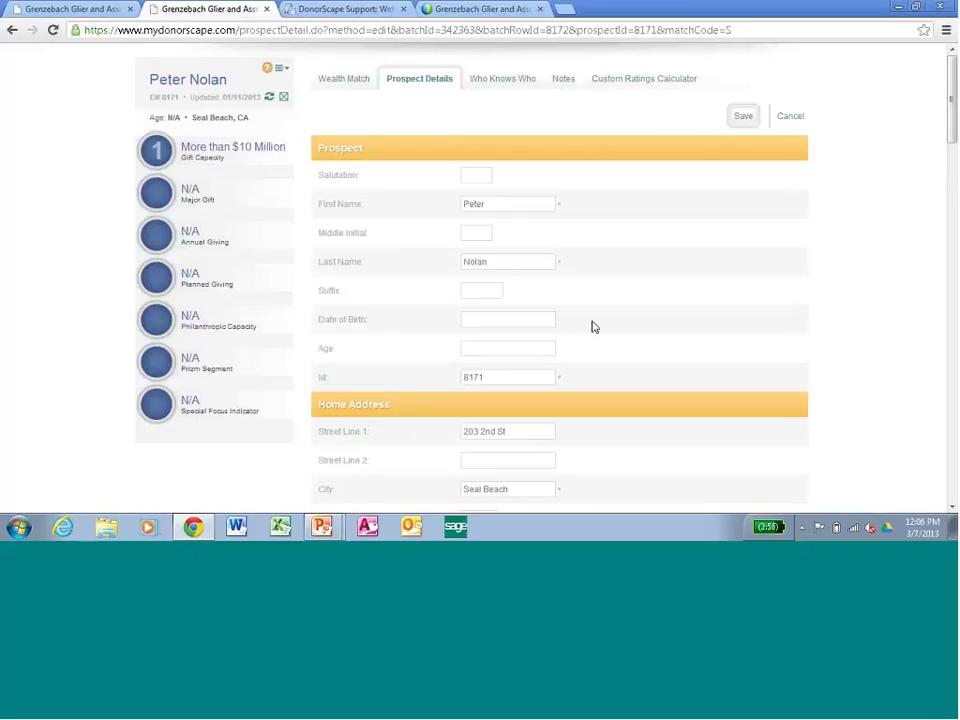
pyautogui.scroll(-4, 604, 356)
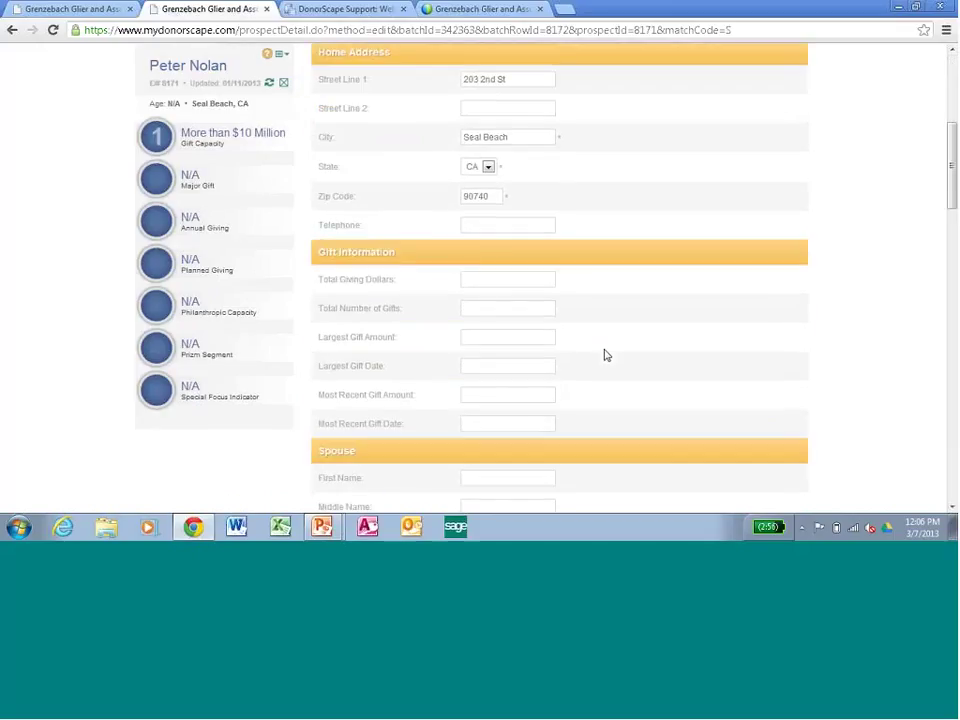
pyautogui.scroll(-3, 604, 355)
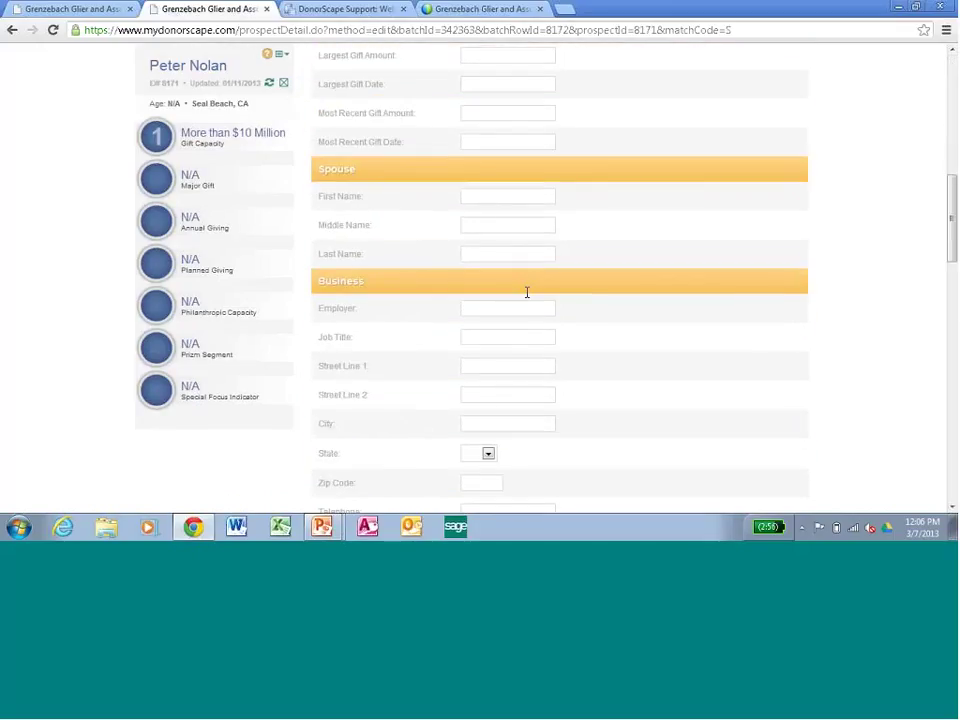
pyautogui.scroll(-3, 527, 292)
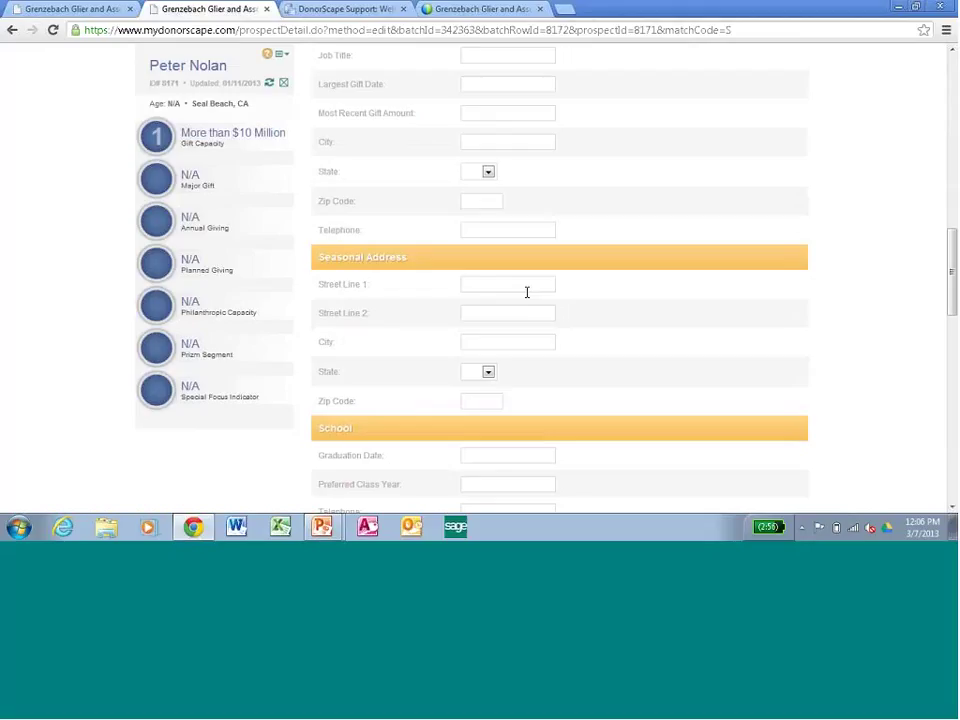
pyautogui.scroll(-6, 527, 292)
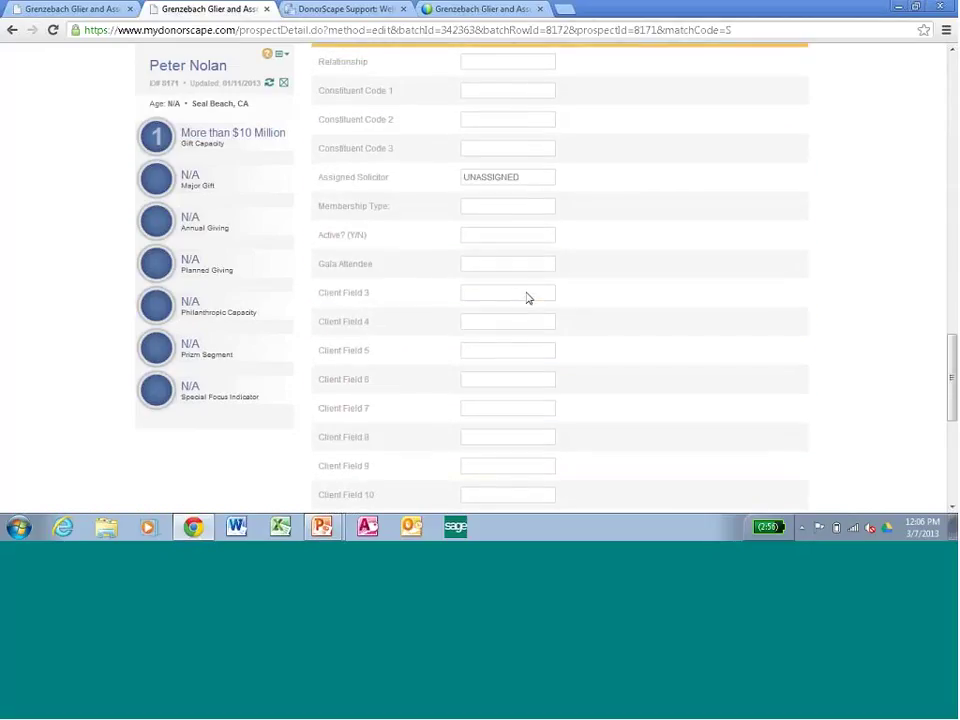
pyautogui.scroll(-5, 528, 297)
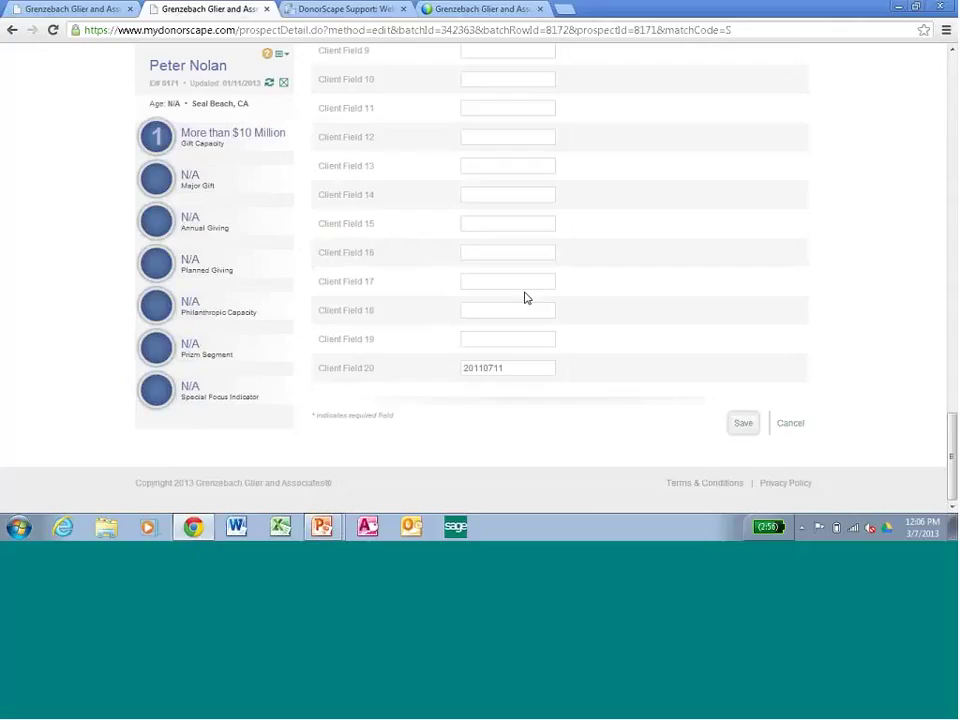
pyautogui.click(742, 423)
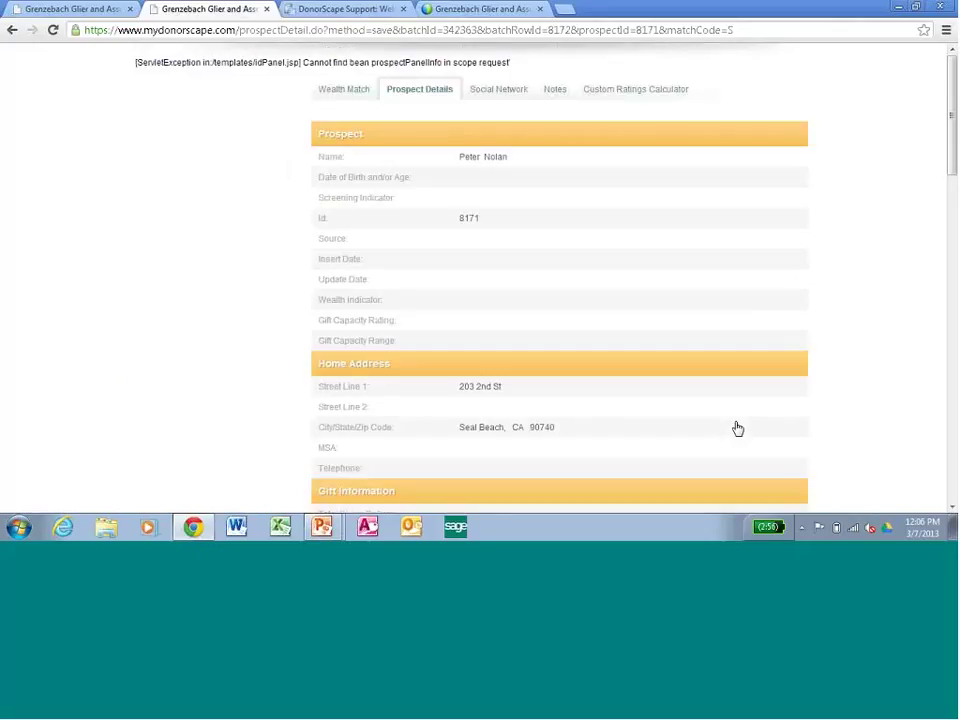
# Step: Return to the prospect's Wealth Match tab
pyautogui.click(344, 91)
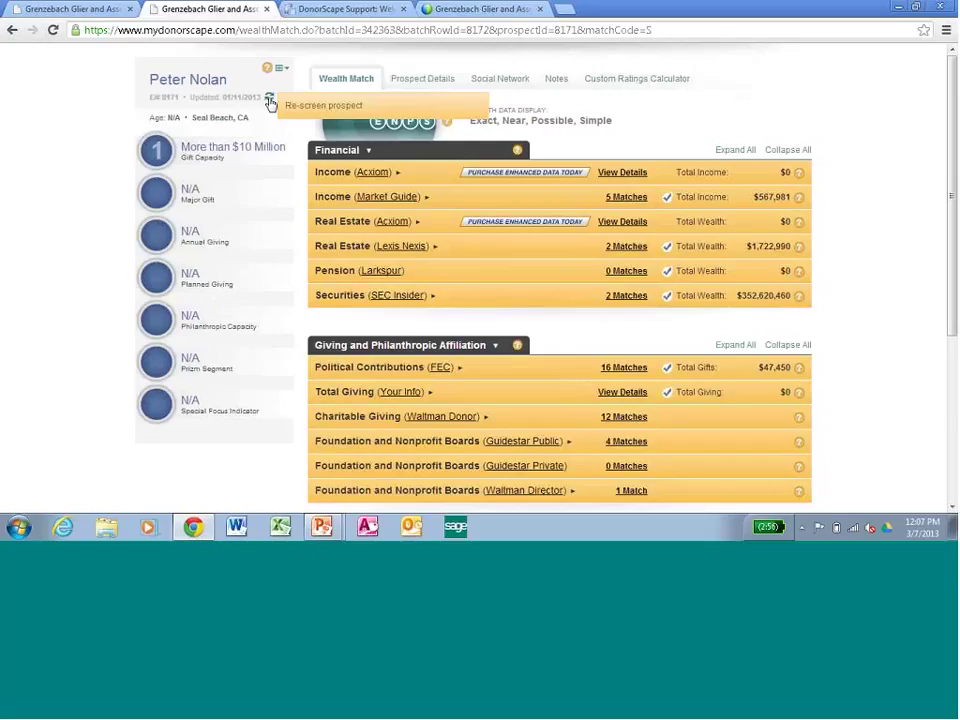
# Step: Re-screen the prospect, acknowledge the queued and completed update alerts, and reload the page
pyautogui.click(270, 102)
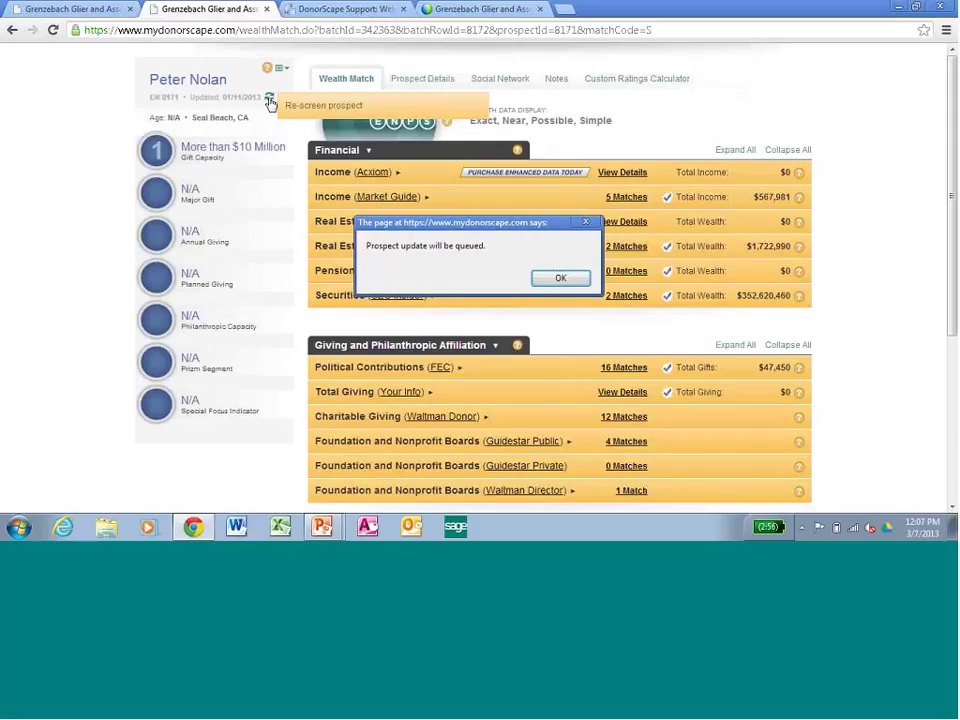
pyautogui.click(561, 279)
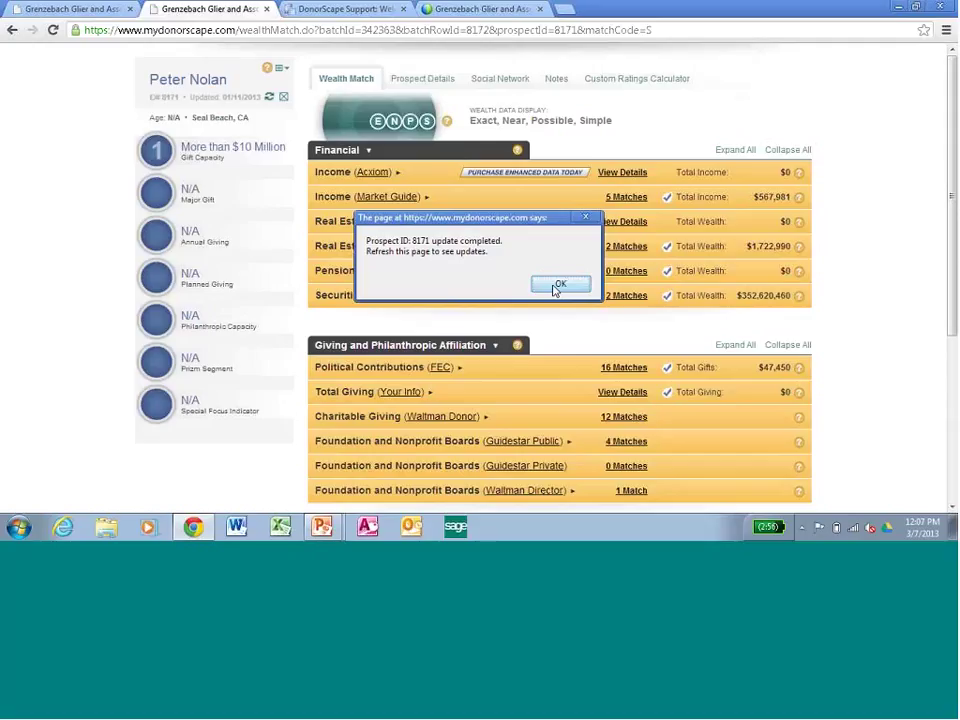
pyautogui.click(556, 286)
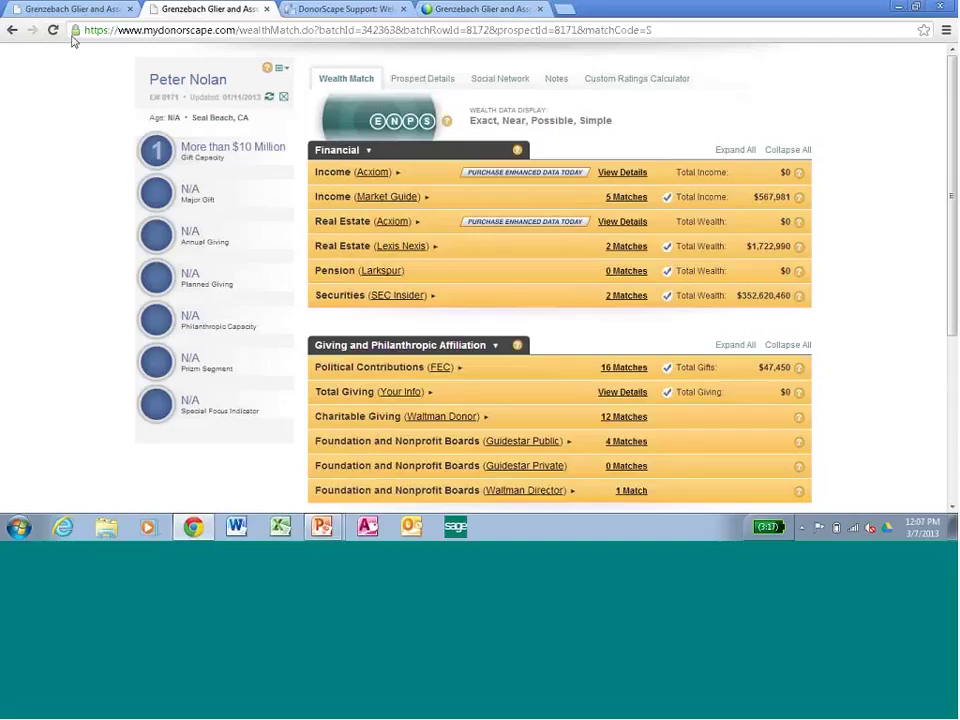
pyautogui.click(53, 30)
# Step: Close the prospect's browser tab to return to the Search Results
pyautogui.middleClick(202, 8)
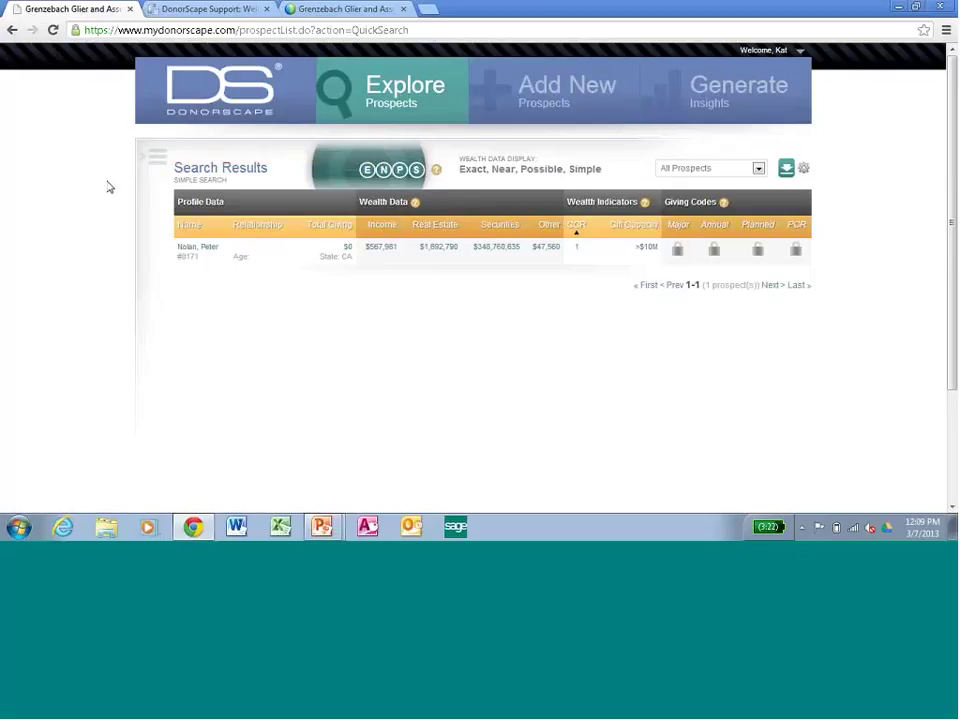
# Step: Go to Add New Prospects and switch to the Add Multiple Prospects tab
pyautogui.click(579, 105)
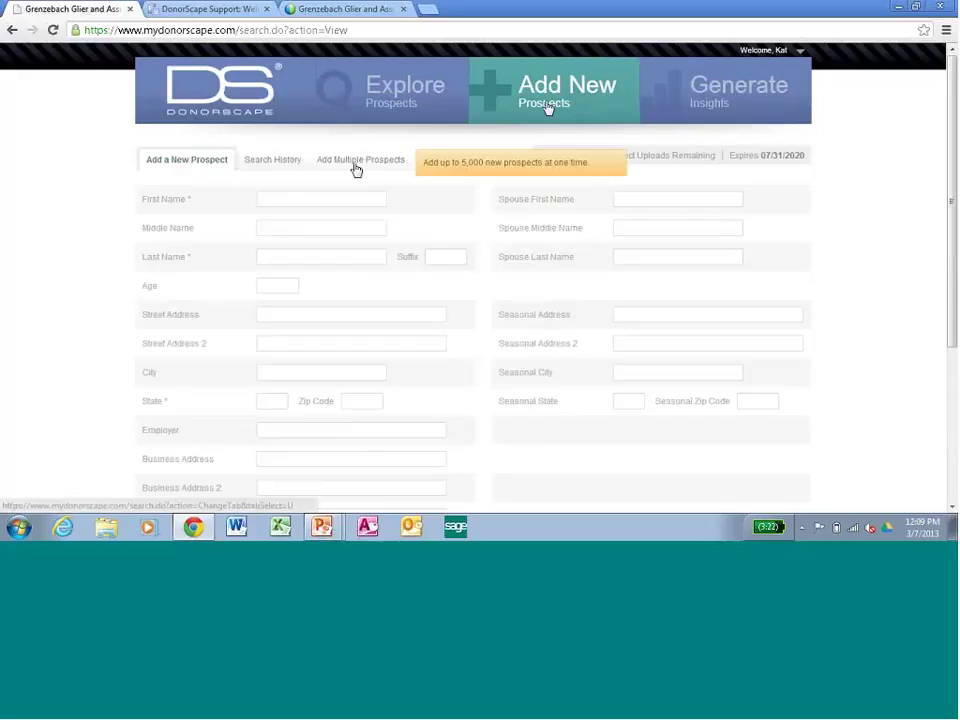
pyautogui.click(355, 168)
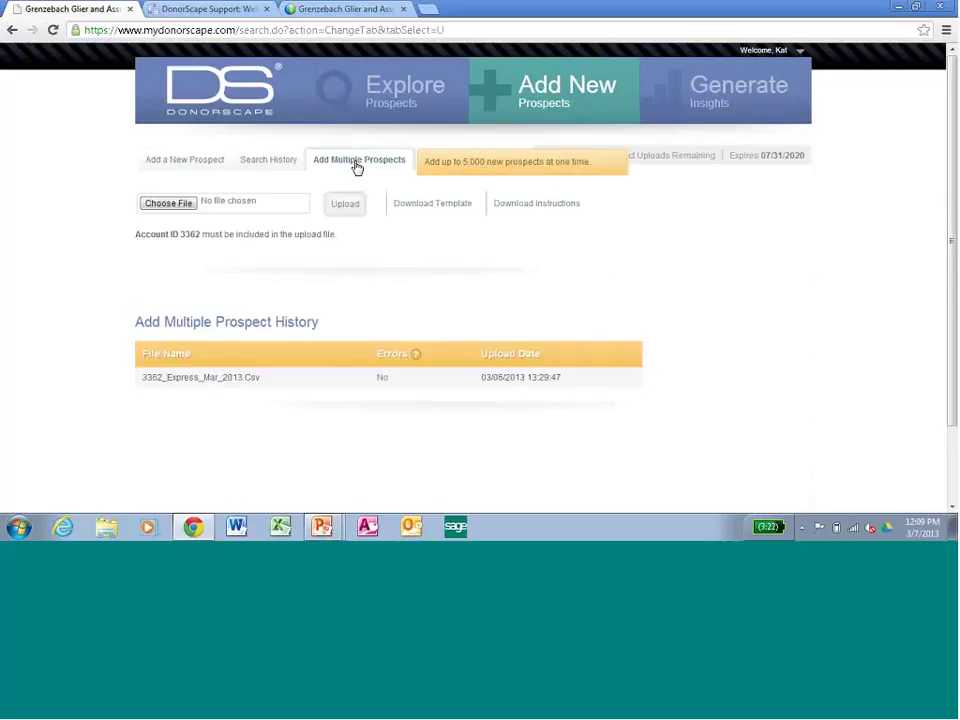
pyautogui.moveTo(136, 236); pyautogui.dragTo(153, 235)
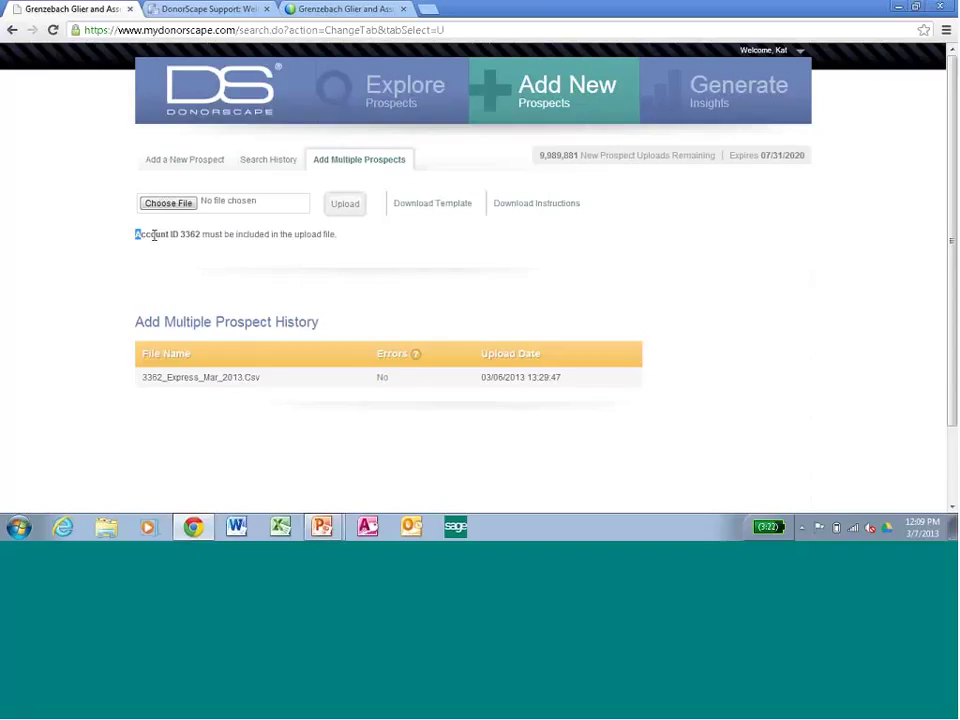
pyautogui.click(226, 286)
# Step: Choose Admin from the Welcome account menu to reach the Users settings page
pyautogui.click(802, 52)
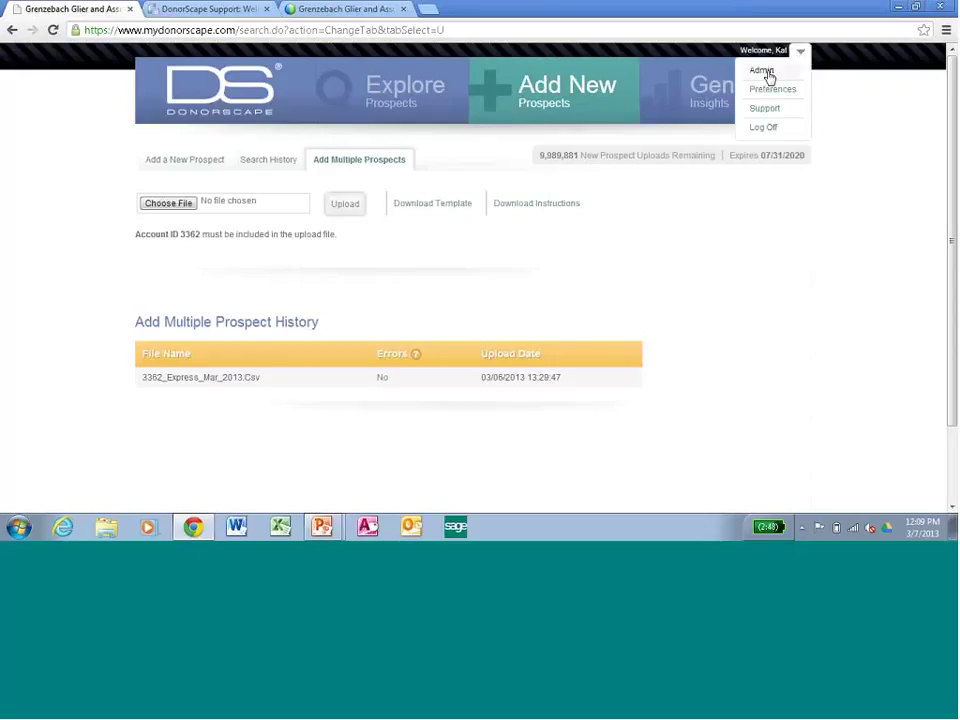
pyautogui.click(766, 73)
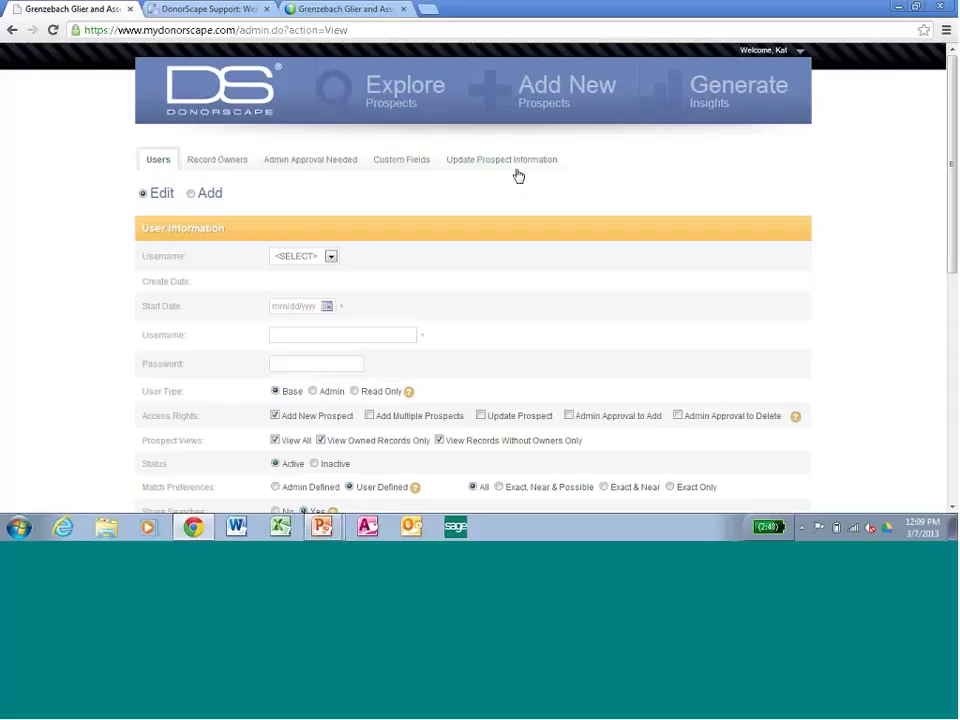
pyautogui.click(801, 55)
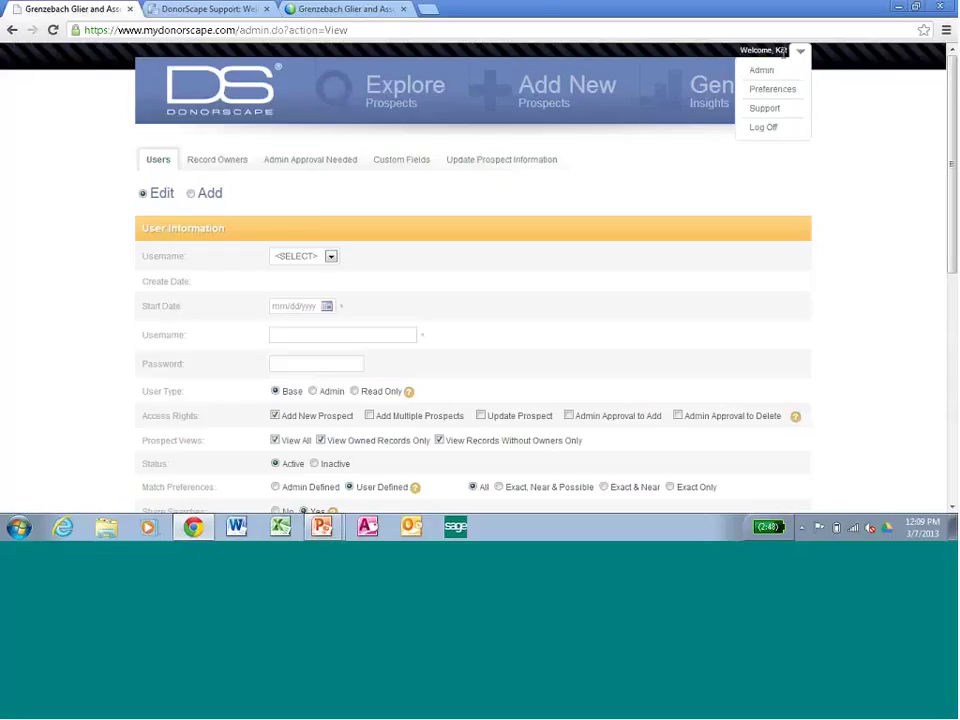
pyautogui.click(644, 200)
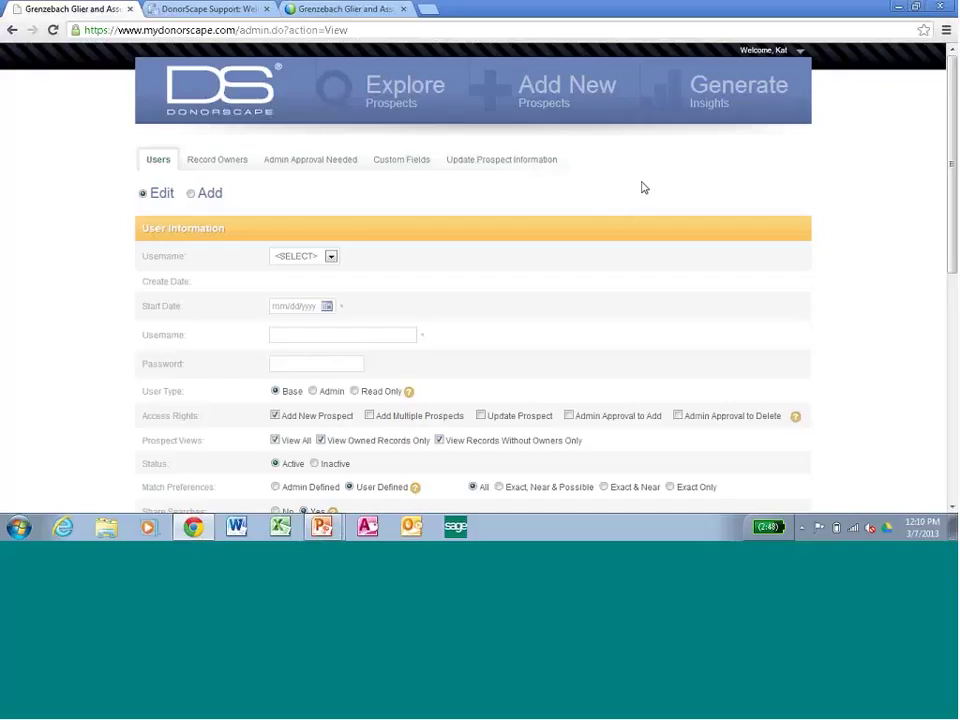
pyautogui.scroll(-1, 641, 187)
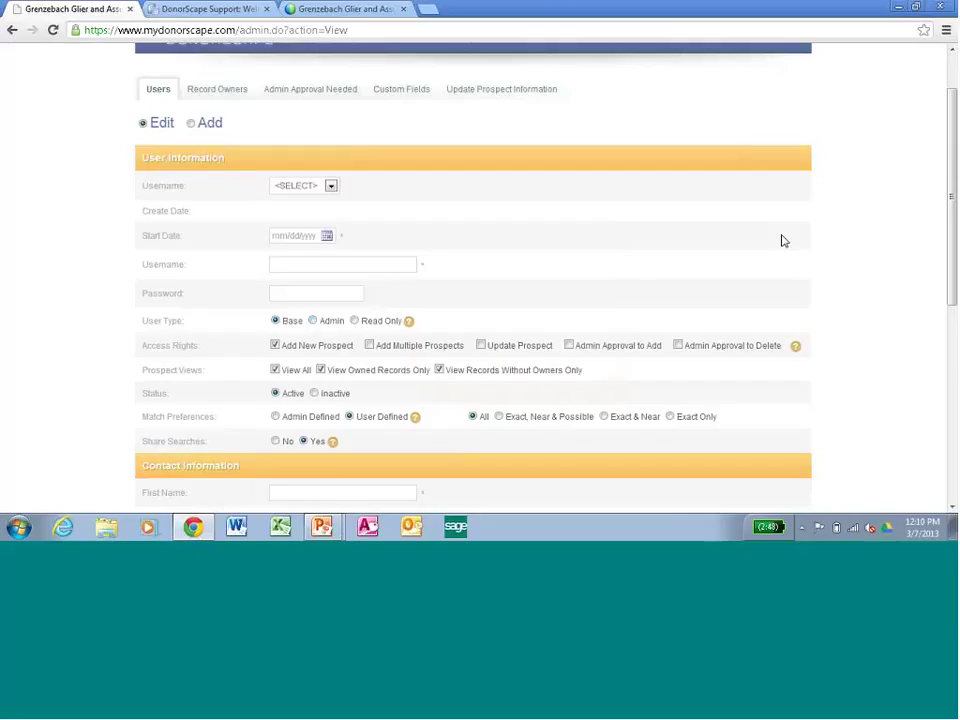
pyautogui.scroll(1, 783, 240)
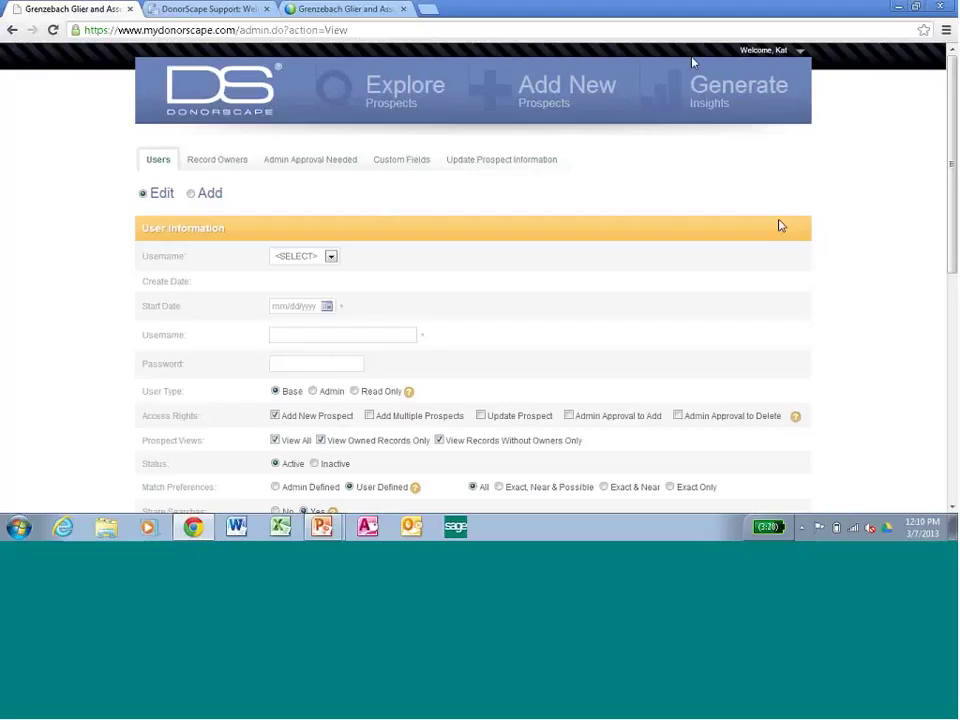
# Step: Open the Update Prospect Information tab and download its batch update instructions
pyautogui.click(476, 160)
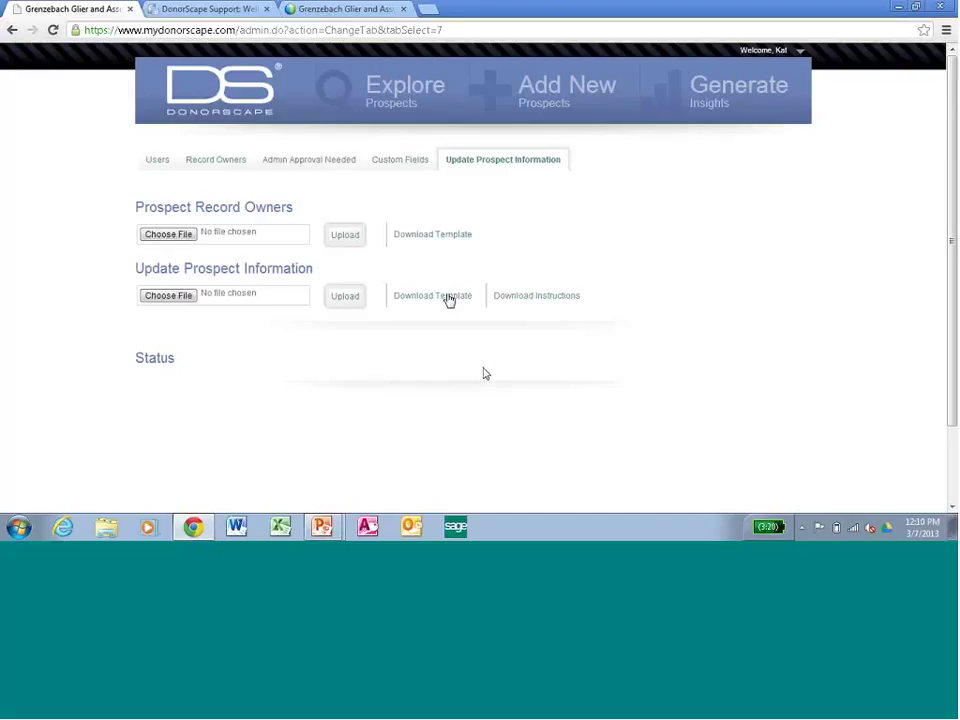
pyautogui.click(527, 298)
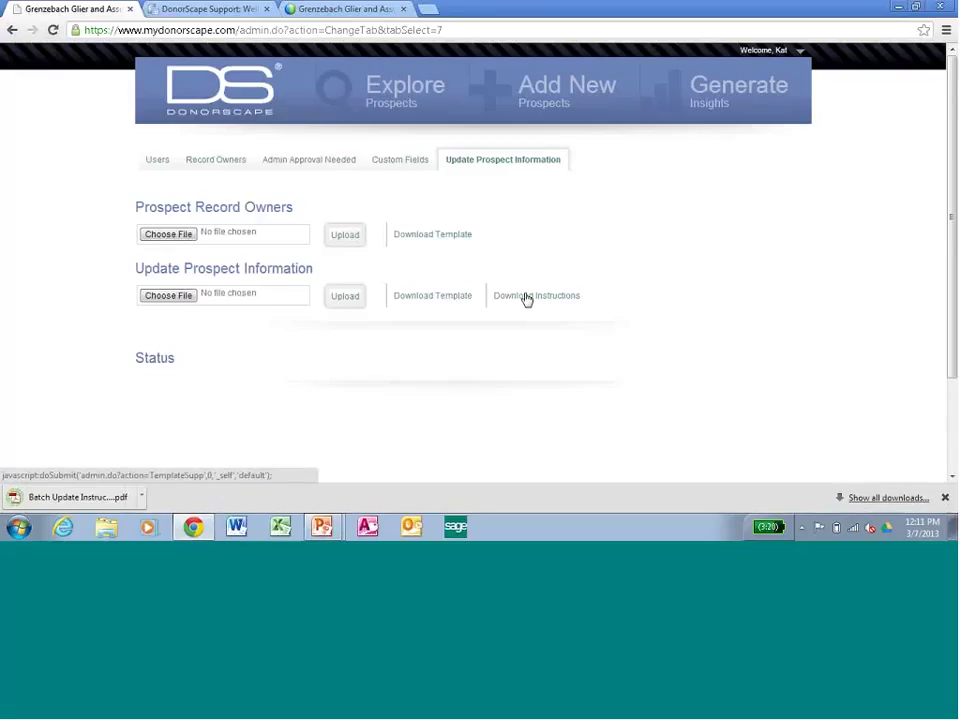
# Step: Open the Batch Update Instructions PDF and scroll to the file format reference table
pyautogui.click(64, 494)
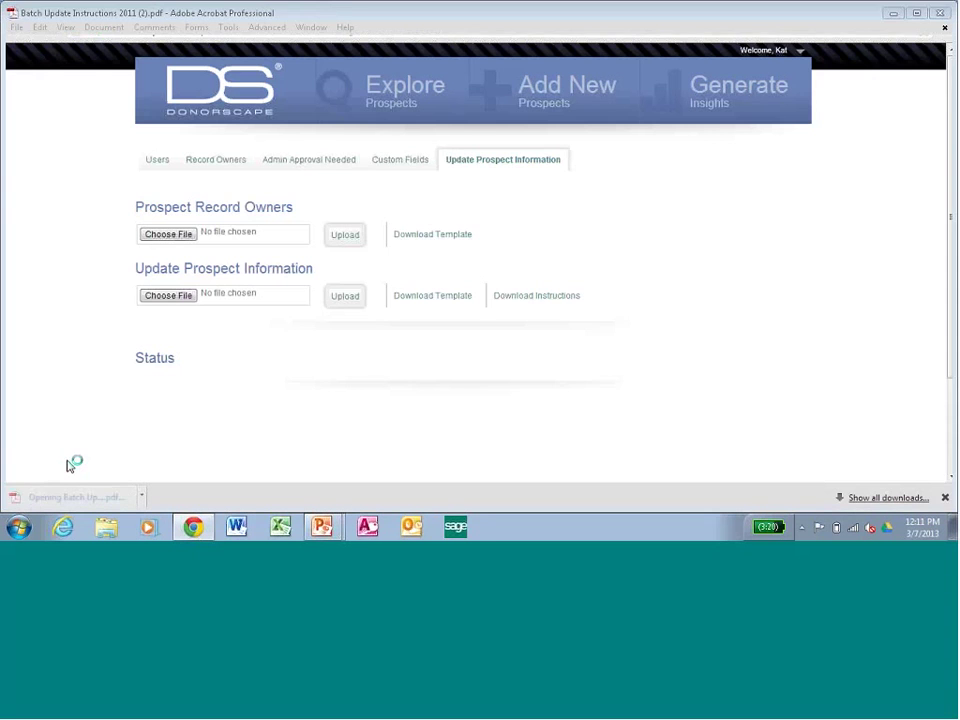
pyautogui.scroll(-10, 68, 463)
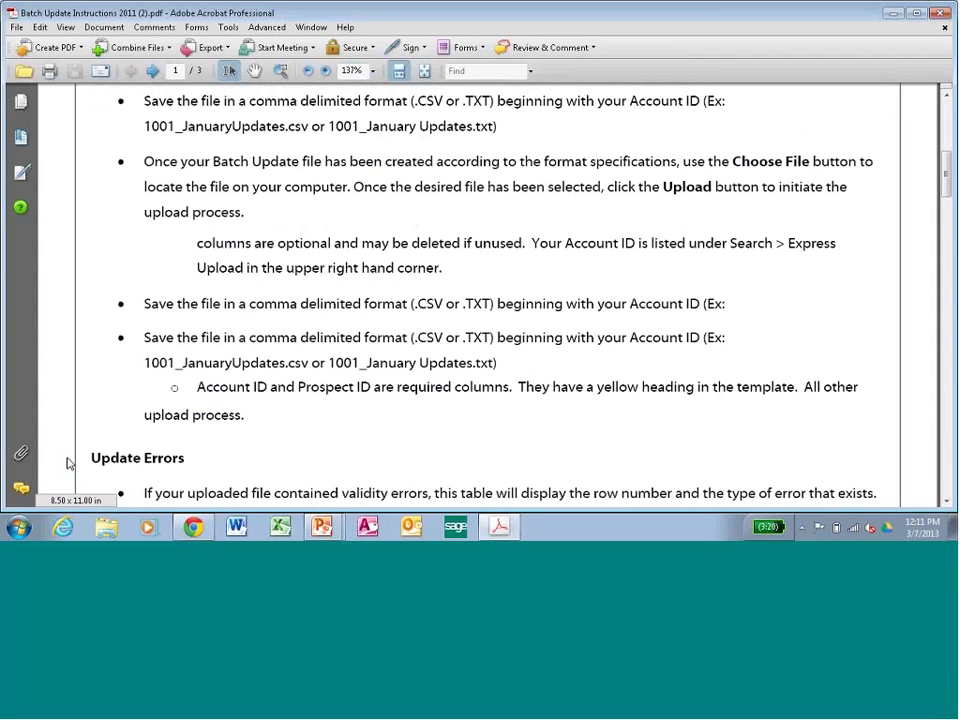
pyautogui.scroll(-10, 68, 465)
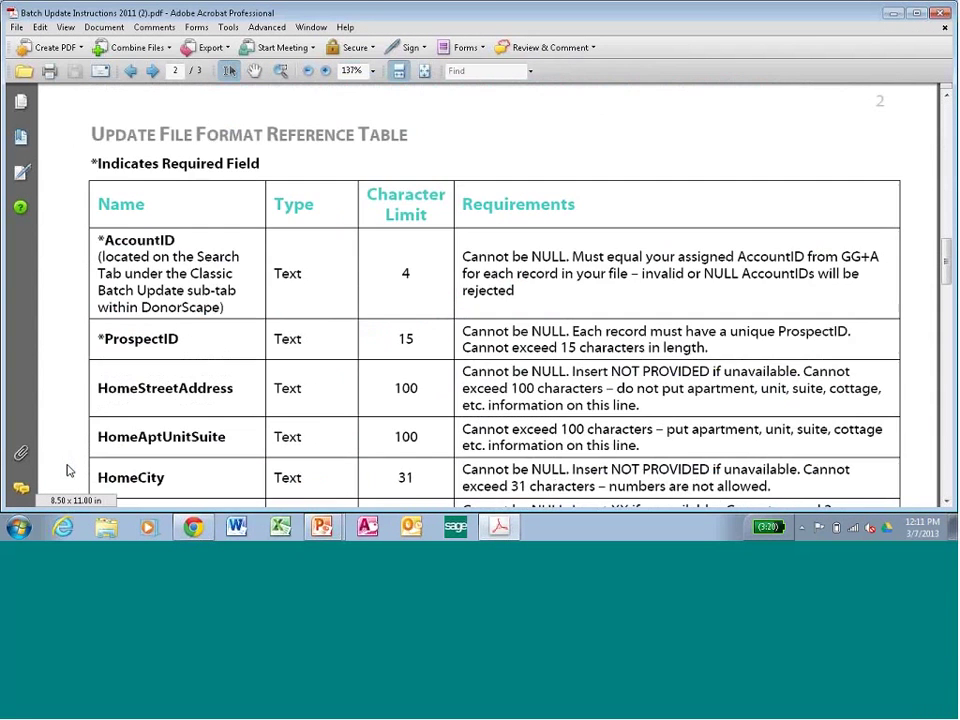
pyautogui.scroll(-2, 68, 470)
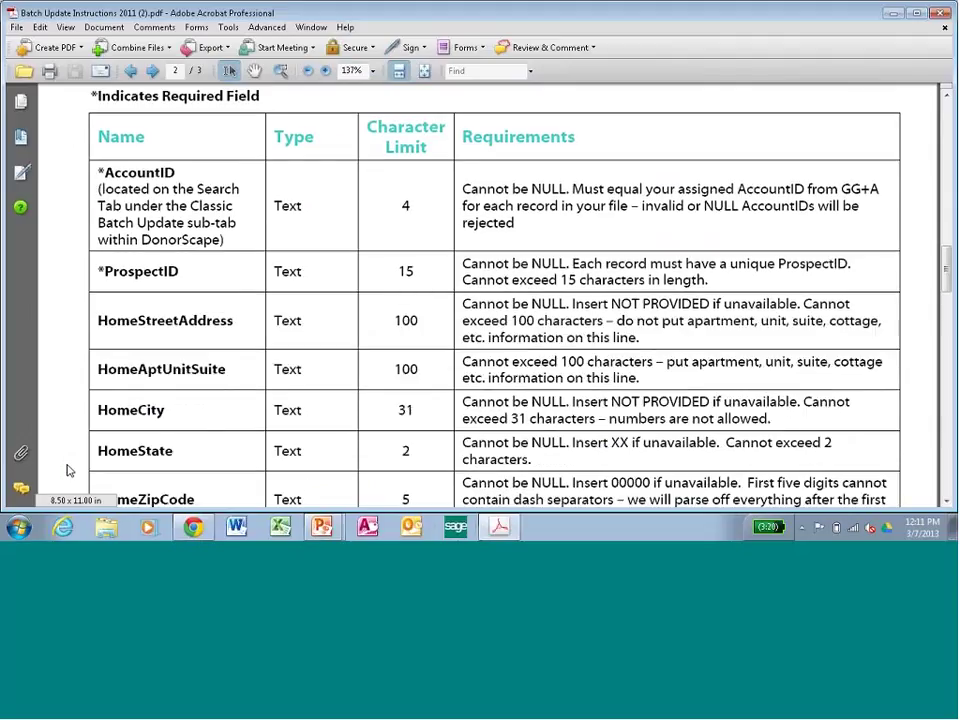
# Step: Back in DonorScape, download the Update Prospect Information template and open it
pyautogui.click(193, 527)
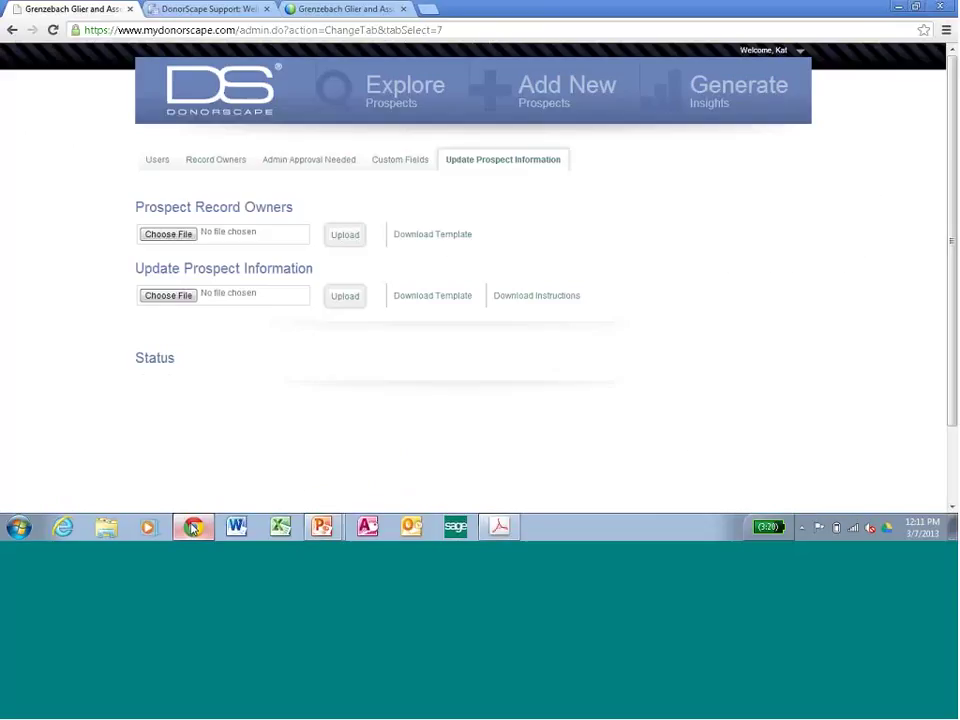
pyautogui.click(425, 304)
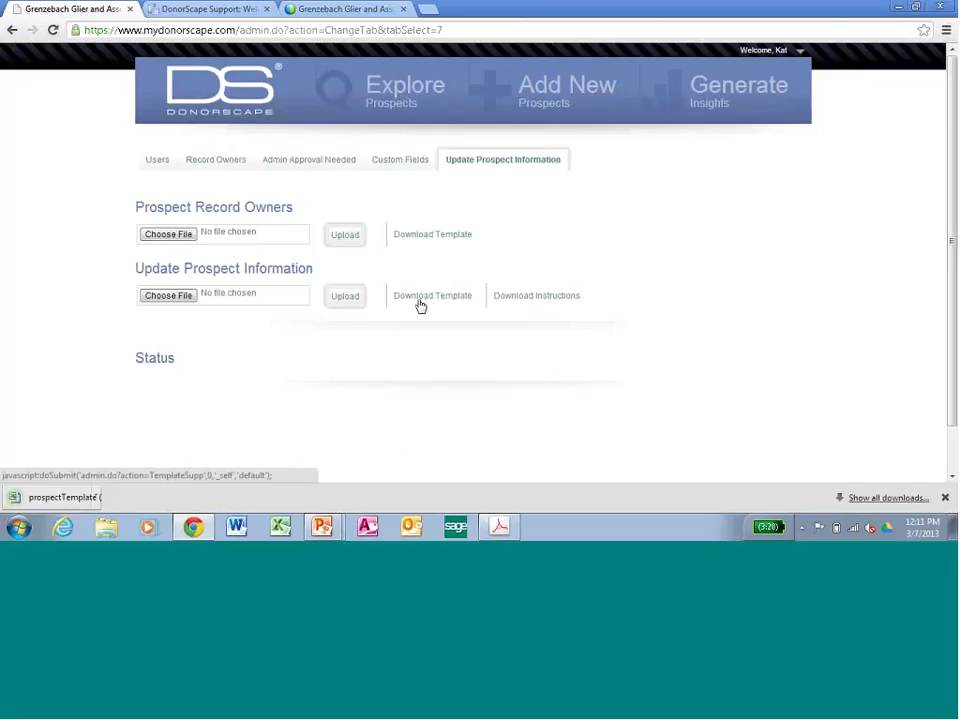
pyautogui.click(111, 499)
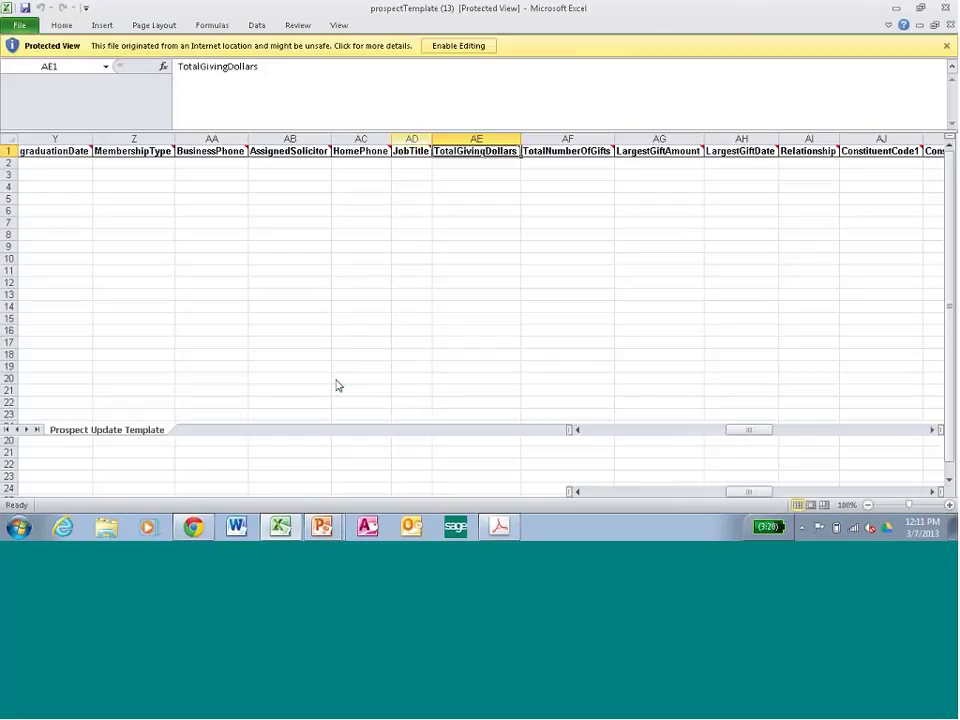
# Step: Enable editing on prospectTemplate and scroll back so the AccountId column is in view
pyautogui.click(458, 45)
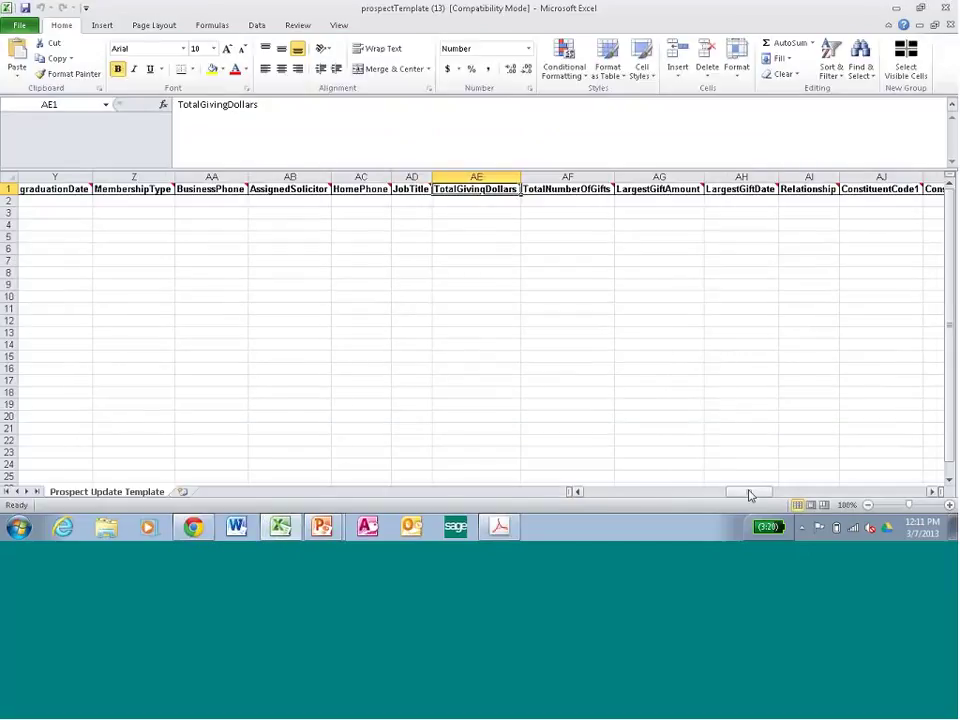
pyautogui.moveTo(748, 491); pyautogui.dragTo(588, 495)
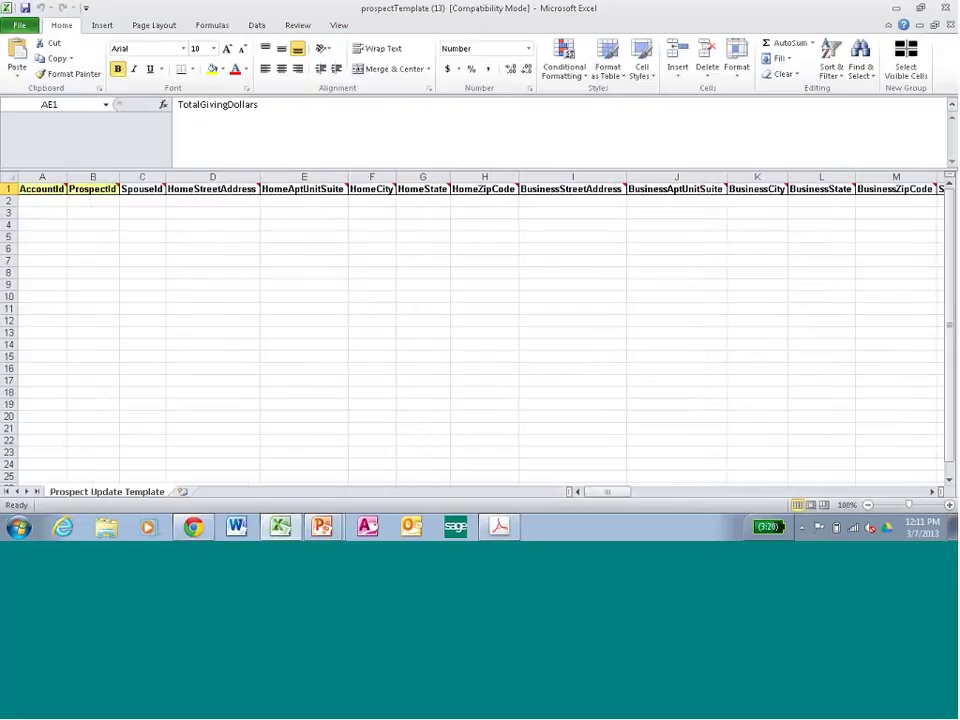
pyautogui.moveTo(62, 189)
pyautogui.moveTo(285, 191)
pyautogui.moveTo(424, 191)
pyautogui.click(49, 202)
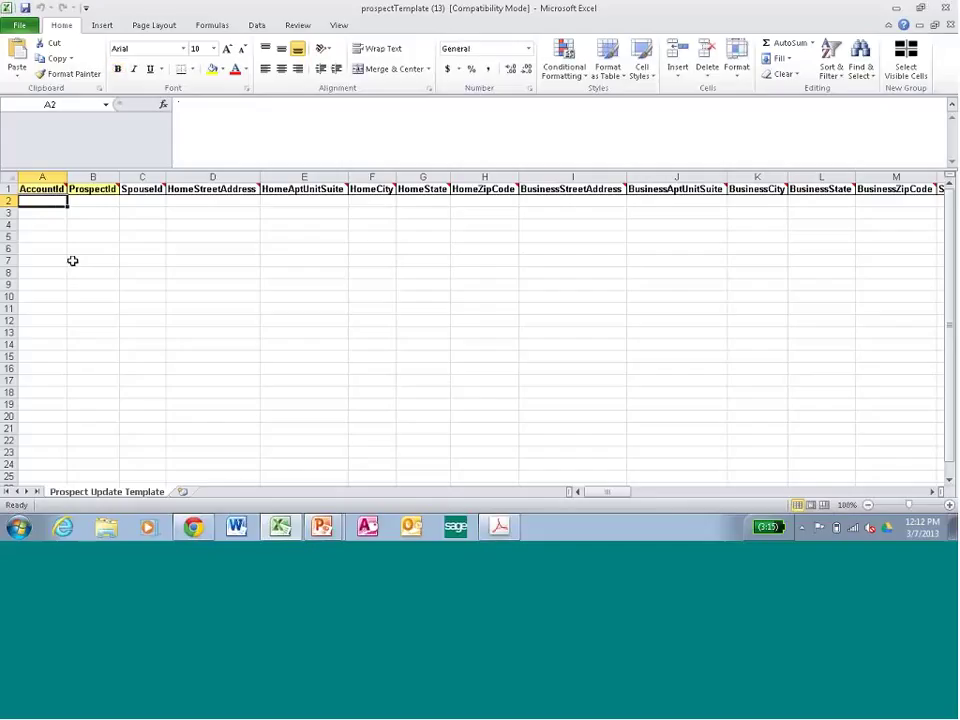
# Step: Enter the organisation's account ID in cell A2 under AccountId and check it
pyautogui.write('33')
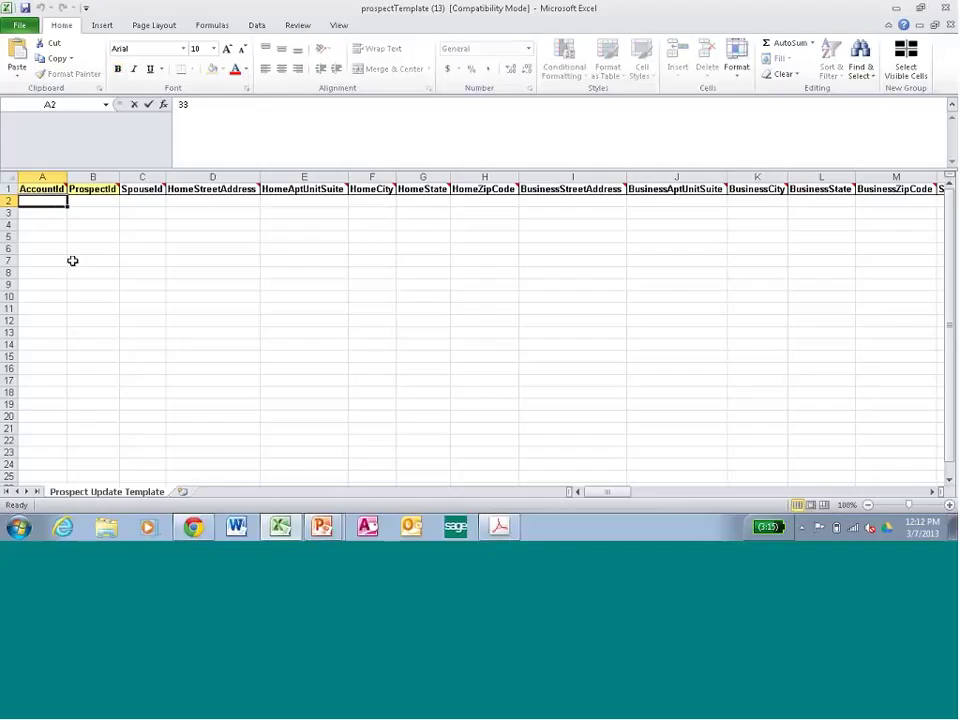
pyautogui.write('62')
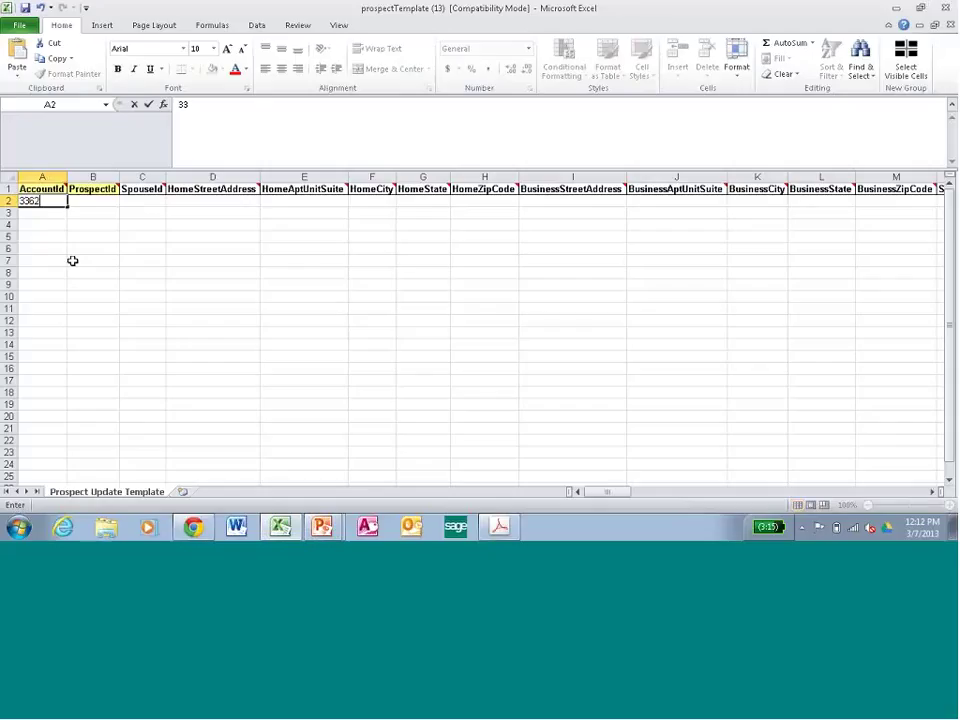
pyautogui.click(94, 206)
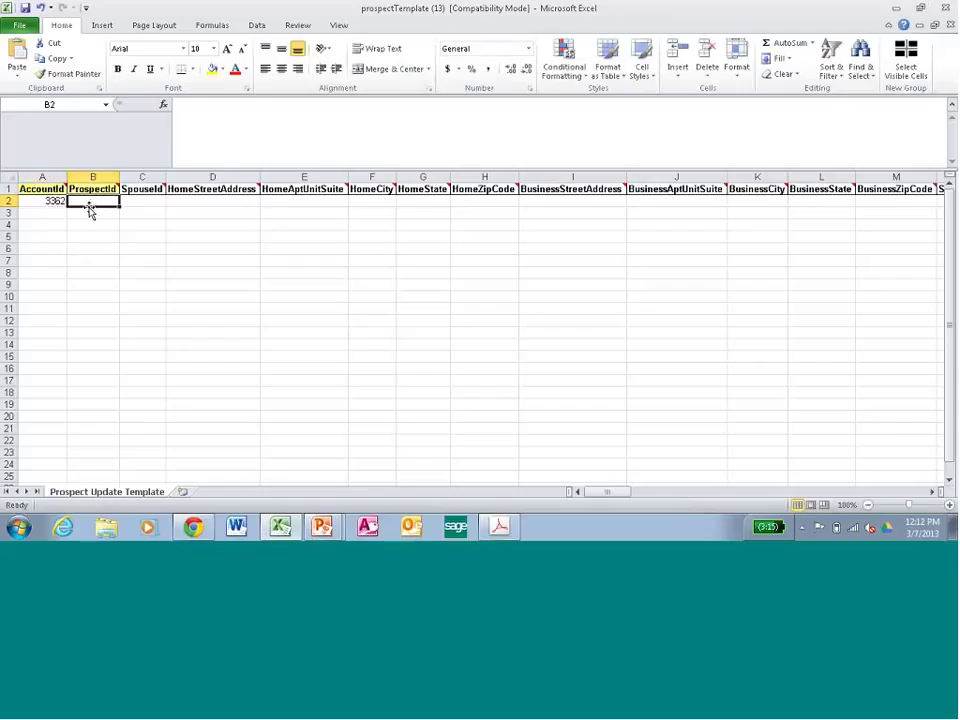
pyautogui.click(50, 200)
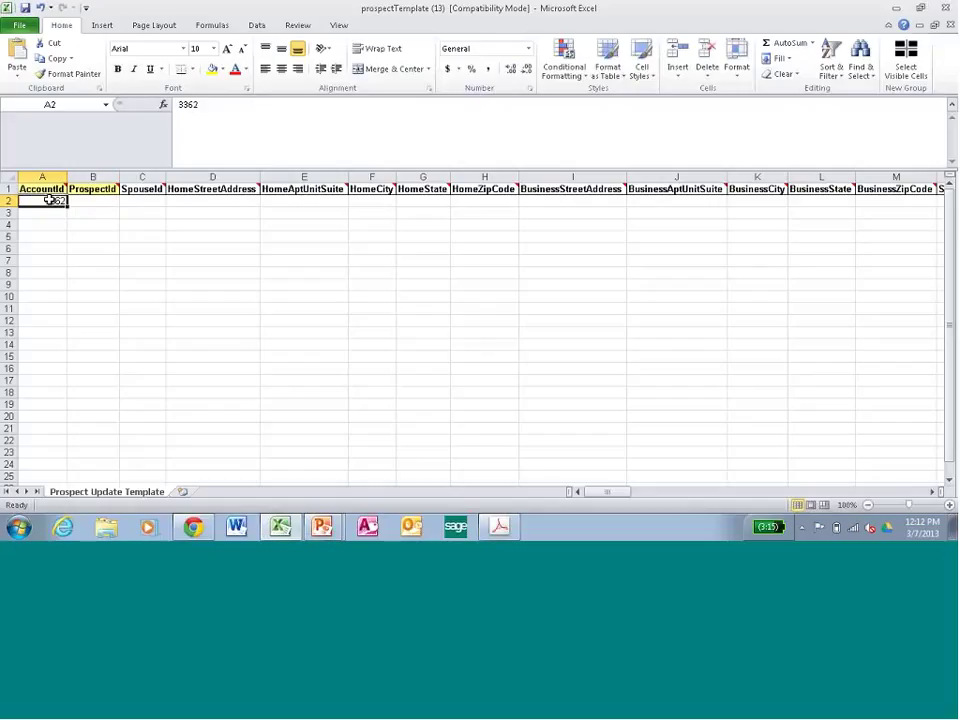
pyautogui.click(108, 201)
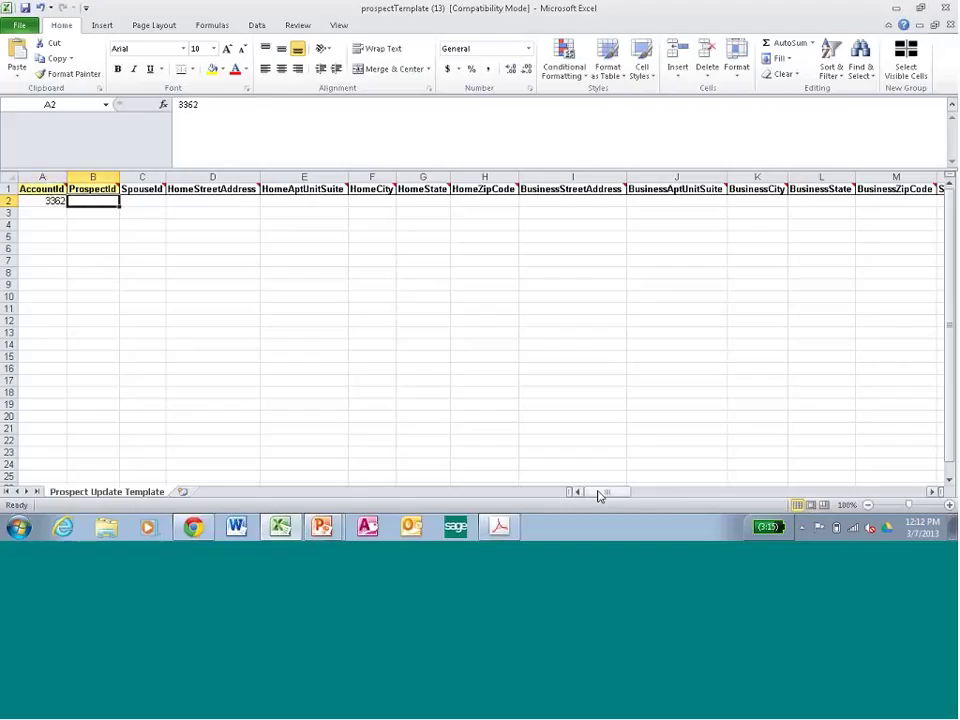
pyautogui.moveTo(604, 492); pyautogui.dragTo(565, 502)
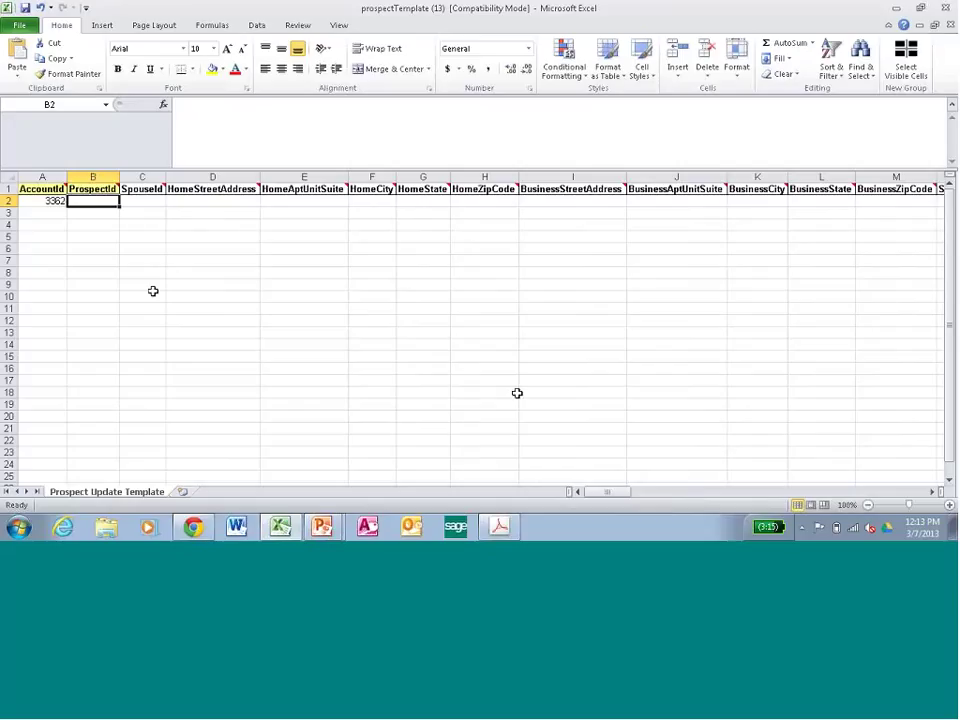
pyautogui.click(19, 26)
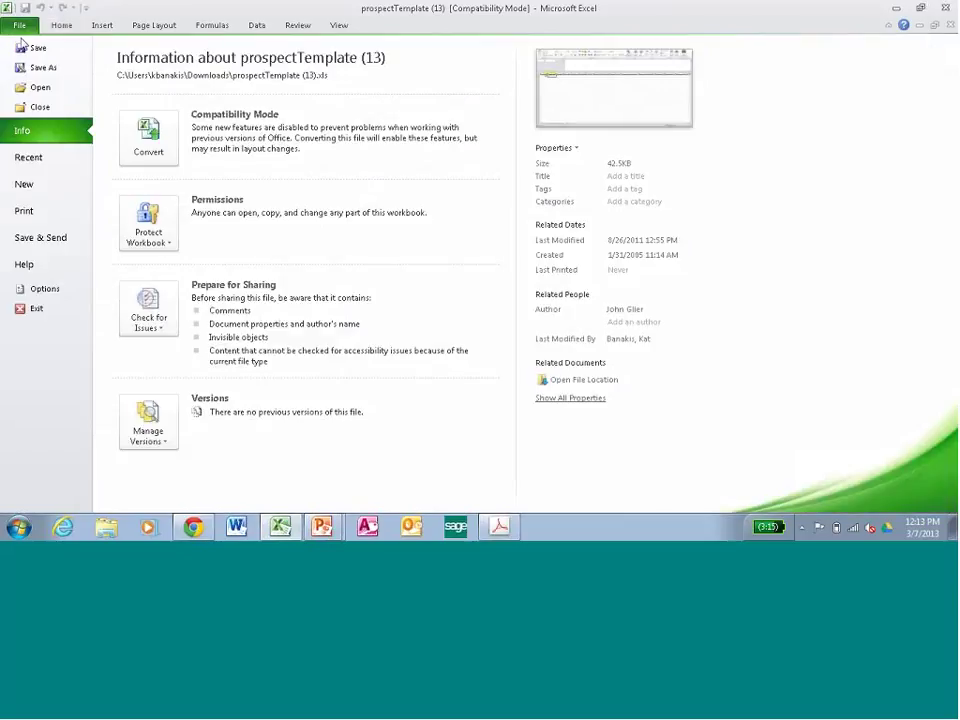
# Step: Save the template to the Desktop as 3362_Demo in CSV (Comma delimited) format
pyautogui.click(43, 67)
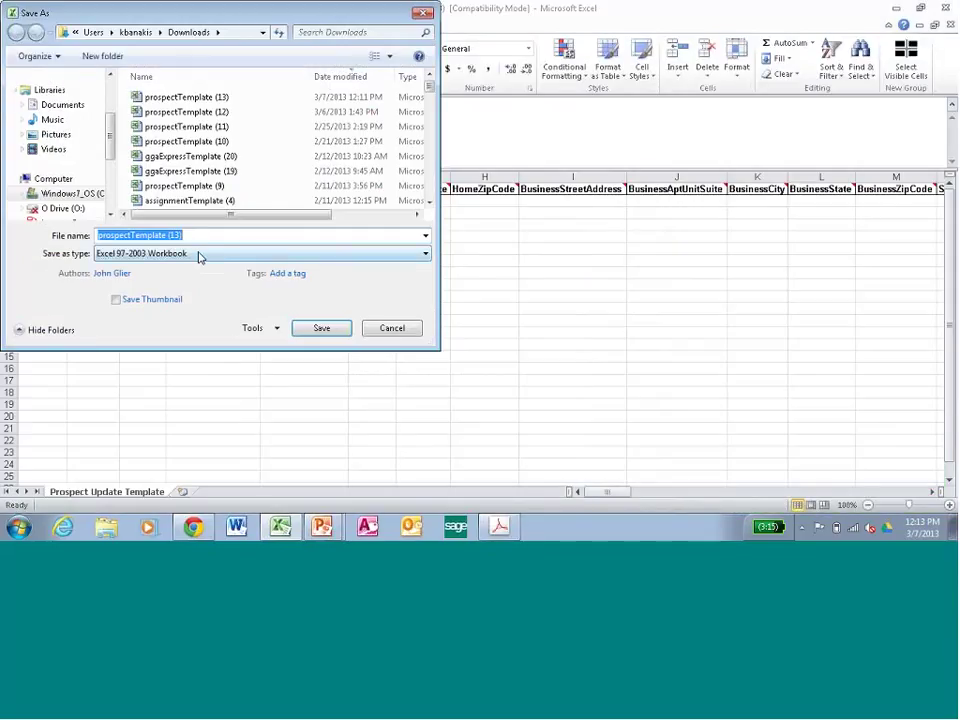
pyautogui.click(199, 254)
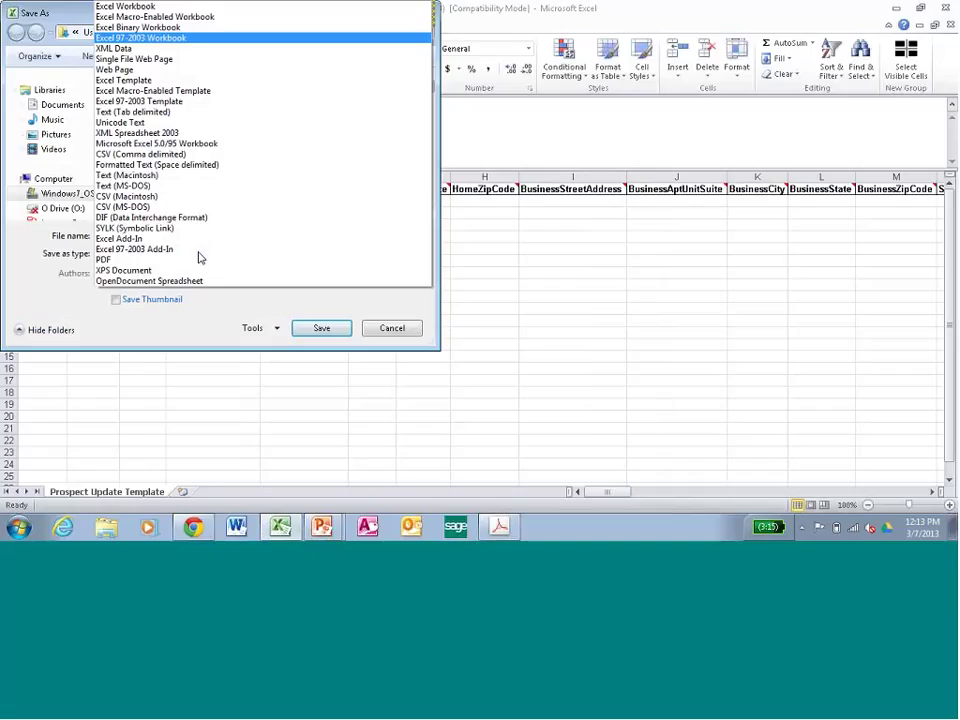
pyautogui.click(172, 160)
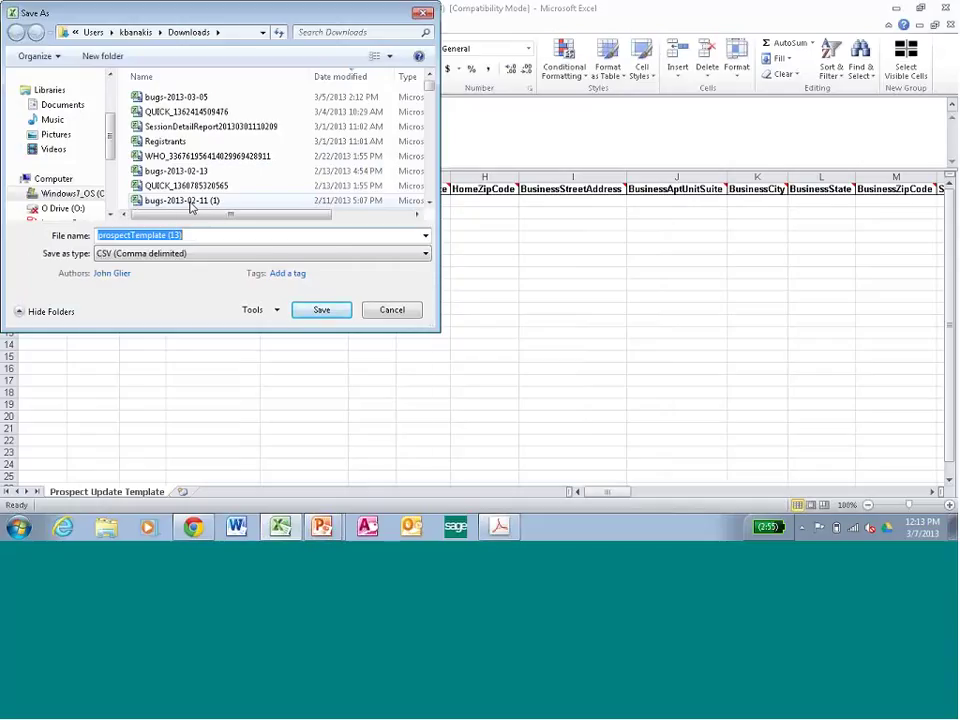
pyautogui.write('336')
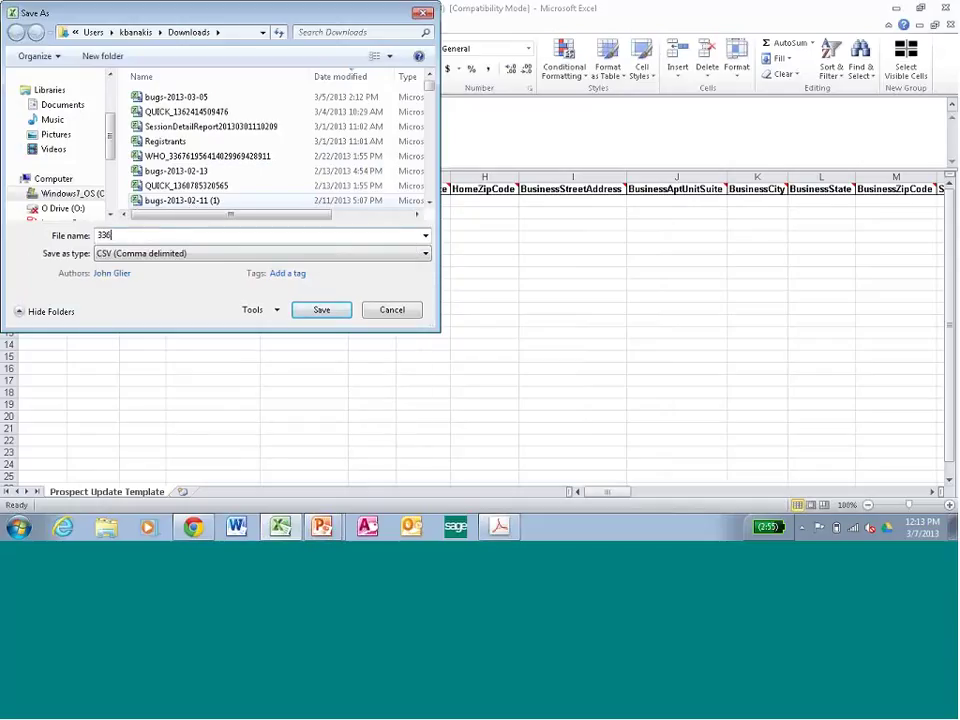
pyautogui.write('2_Demo')
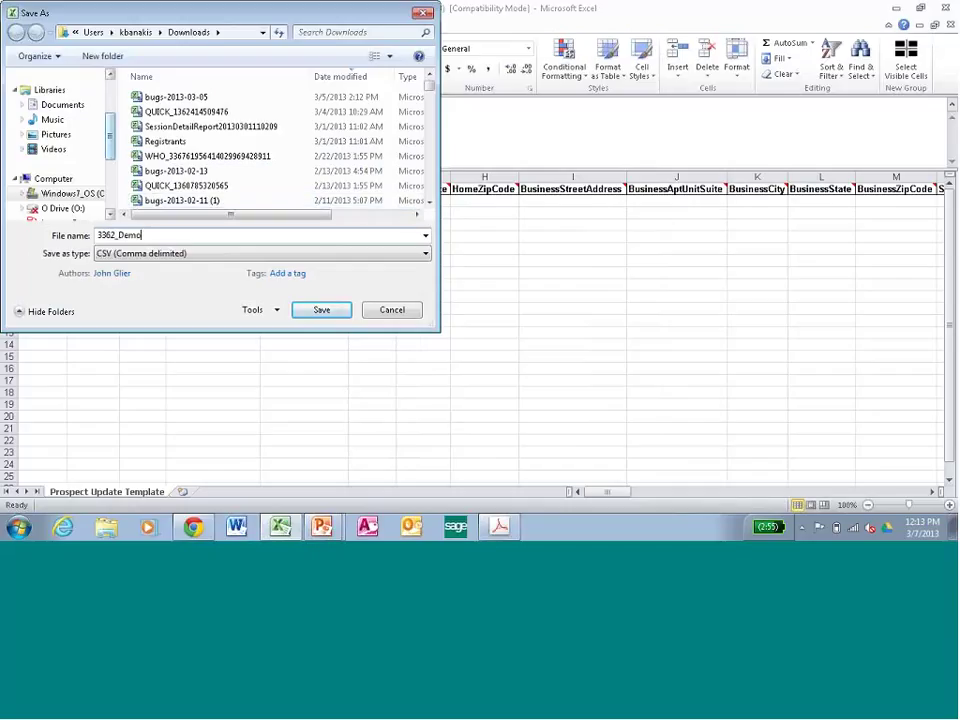
pyautogui.scroll(3, 115, 92)
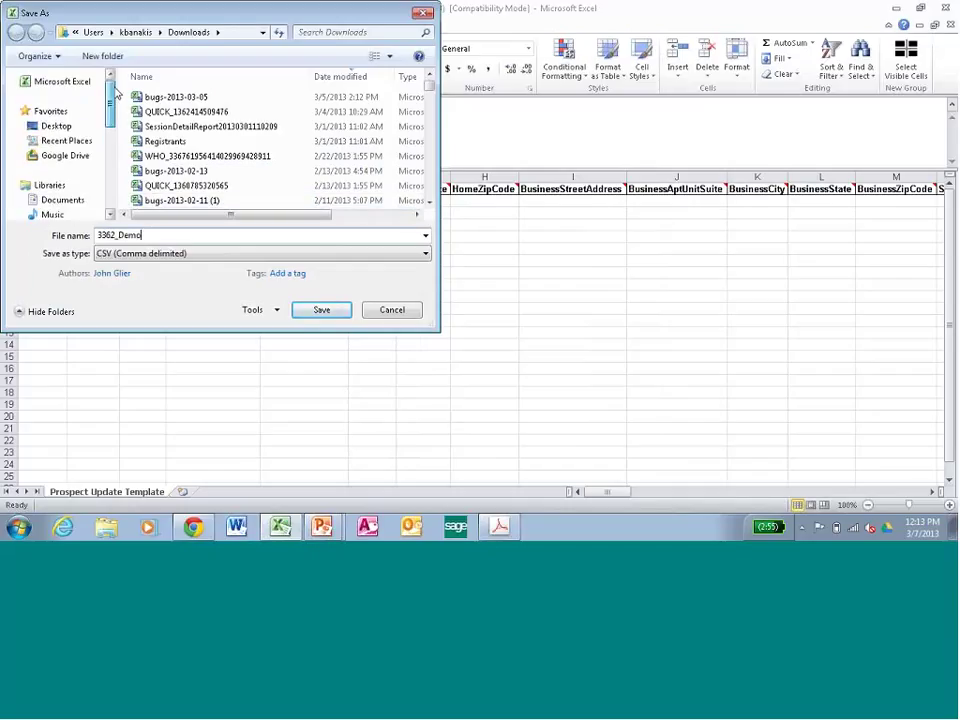
pyautogui.click(74, 129)
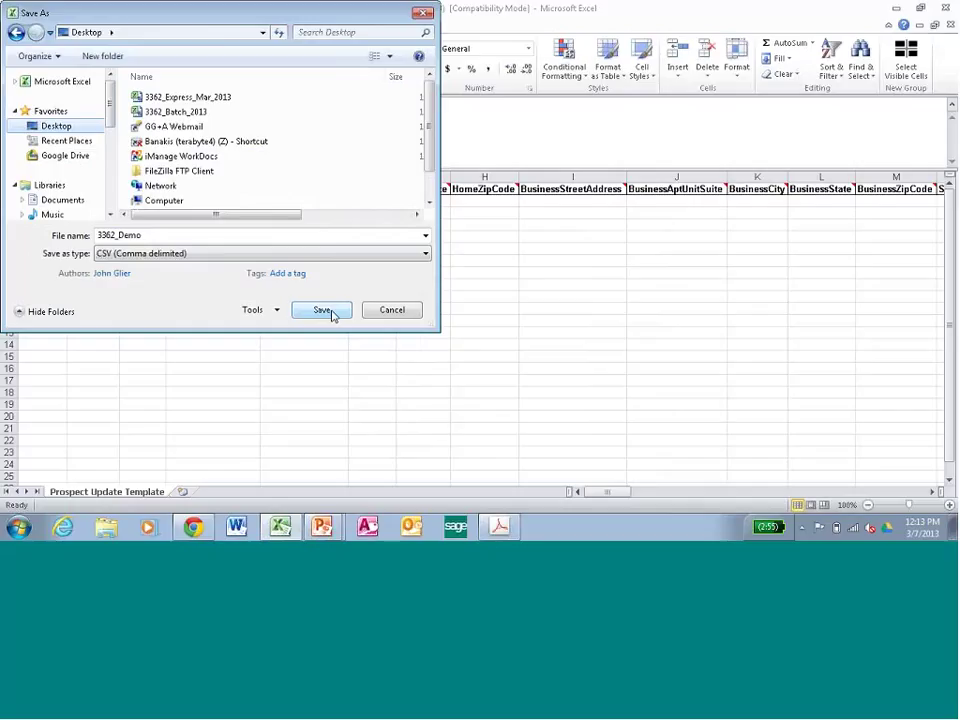
pyautogui.click(322, 310)
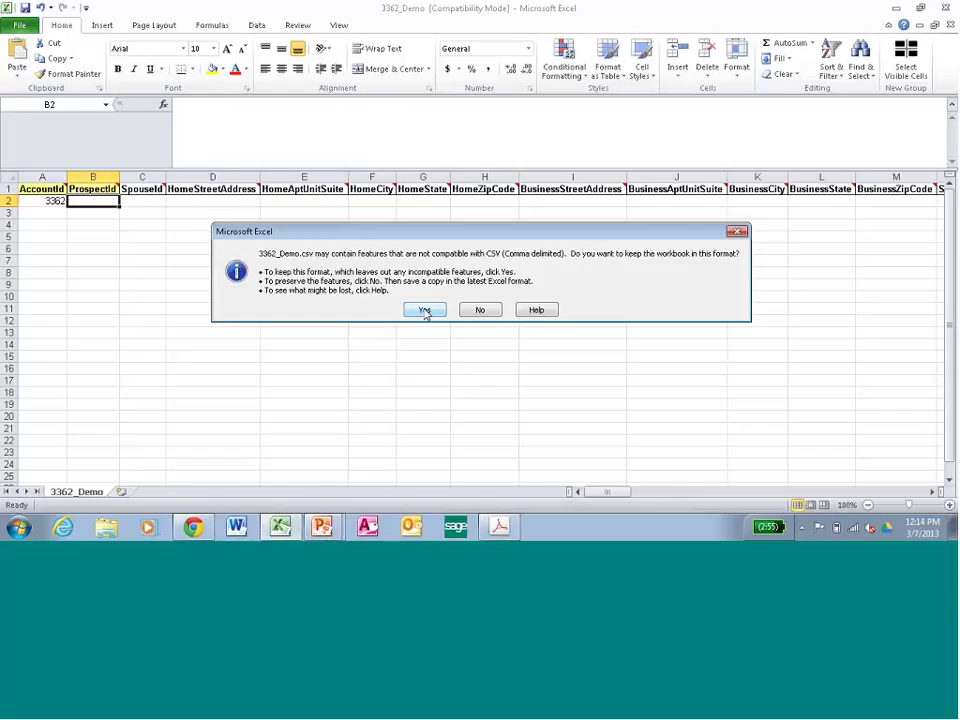
pyautogui.click(424, 310)
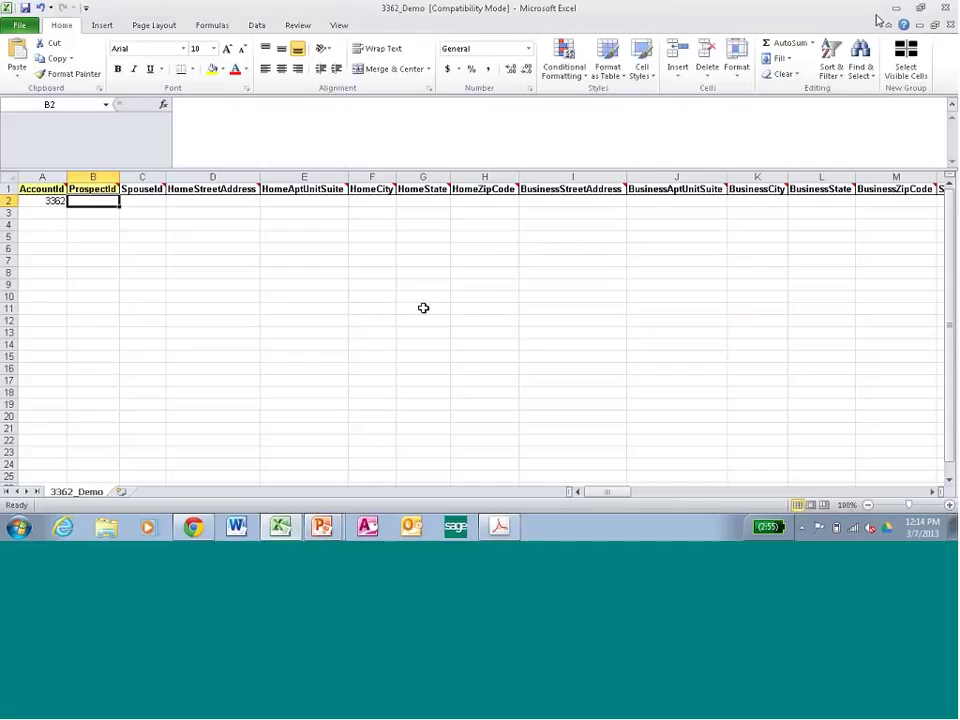
# Step: Close the workbook, re-saving and replacing 3362_Demo.csv in CSV format
pyautogui.click(945, 7)
pyautogui.click(425, 282)
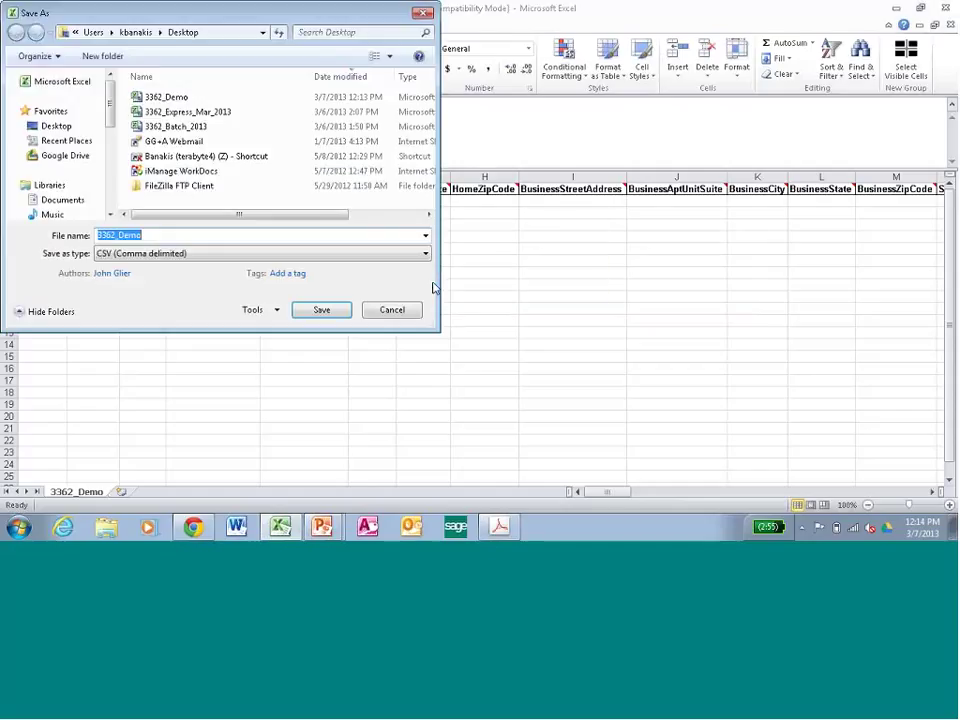
pyautogui.click(321, 311)
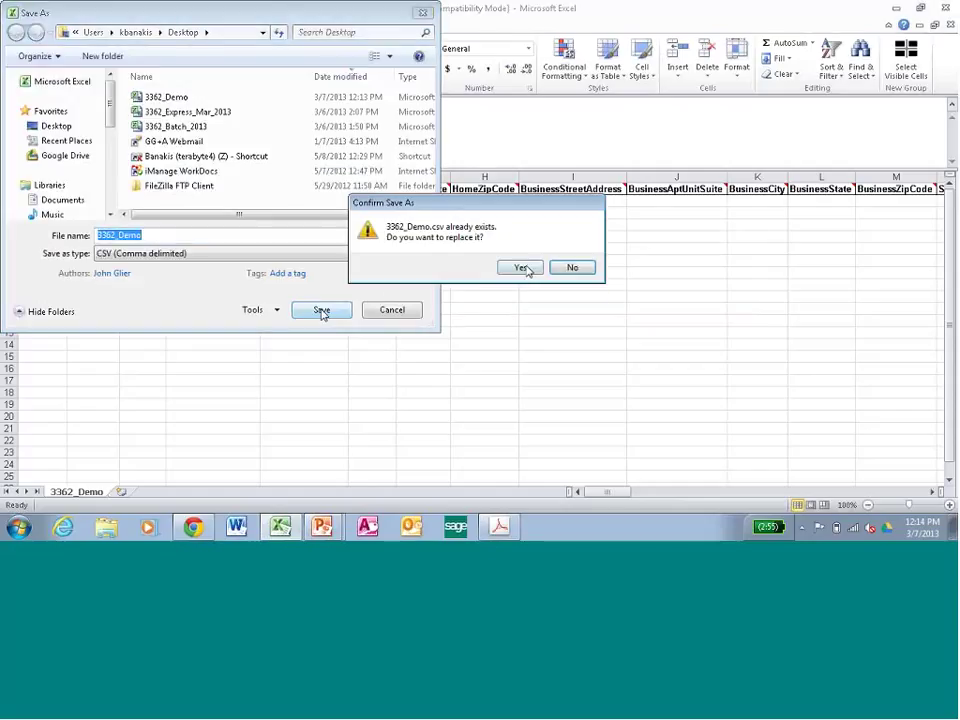
pyautogui.click(521, 267)
pyautogui.click(424, 310)
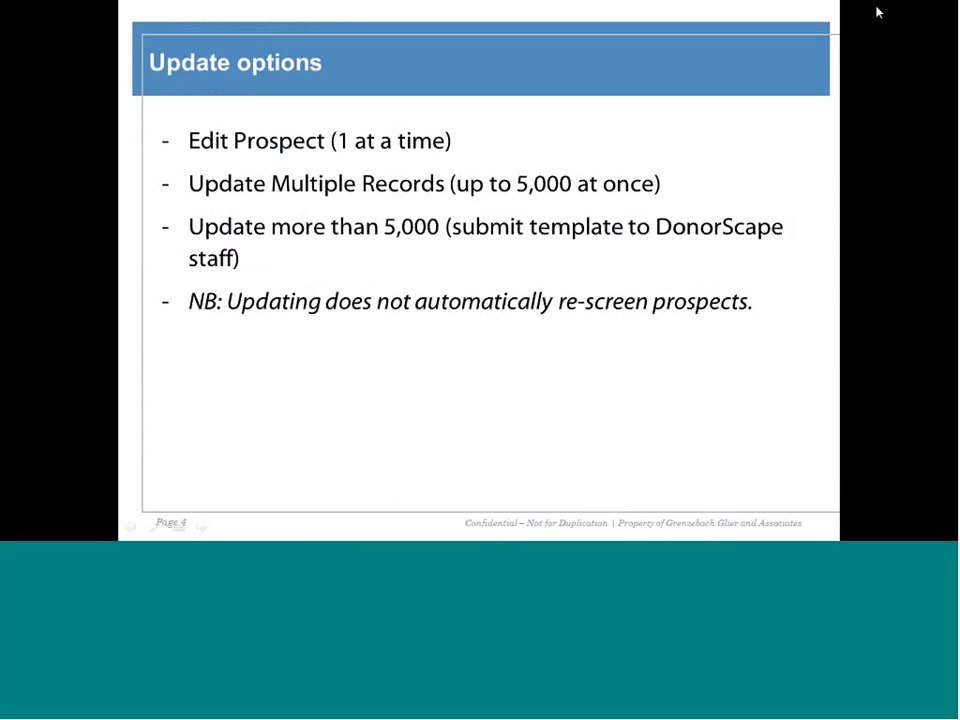
# Step: End the slideshow, minimize PowerPoint and open 3362_Batch_2013 from the desktop
pyautogui.press('Escape')
pyautogui.click(897, 8)
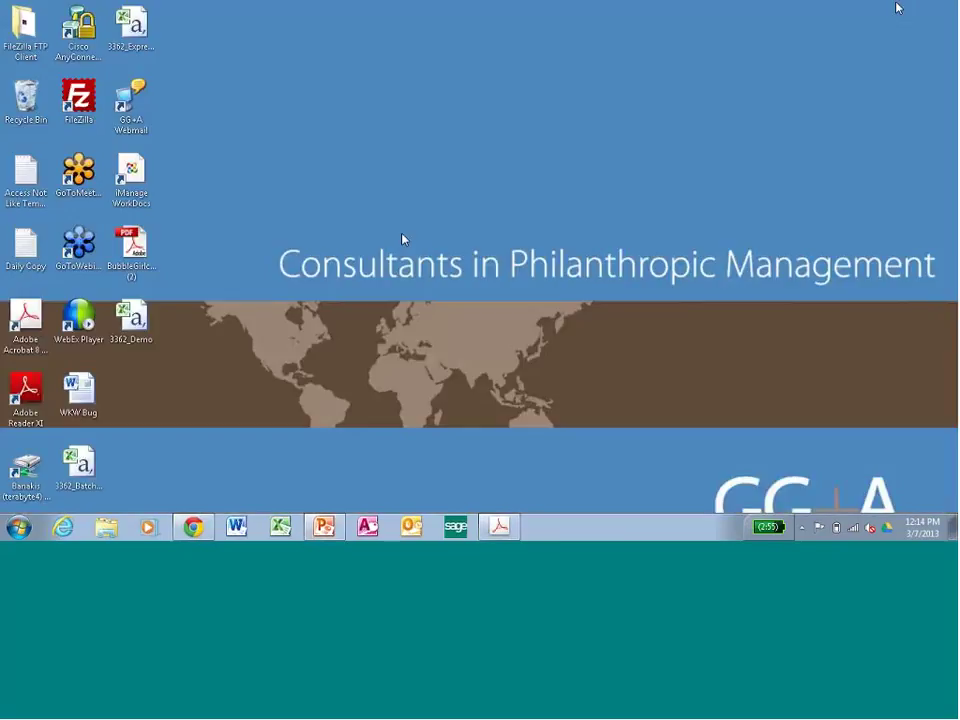
pyautogui.doubleClick(84, 462)
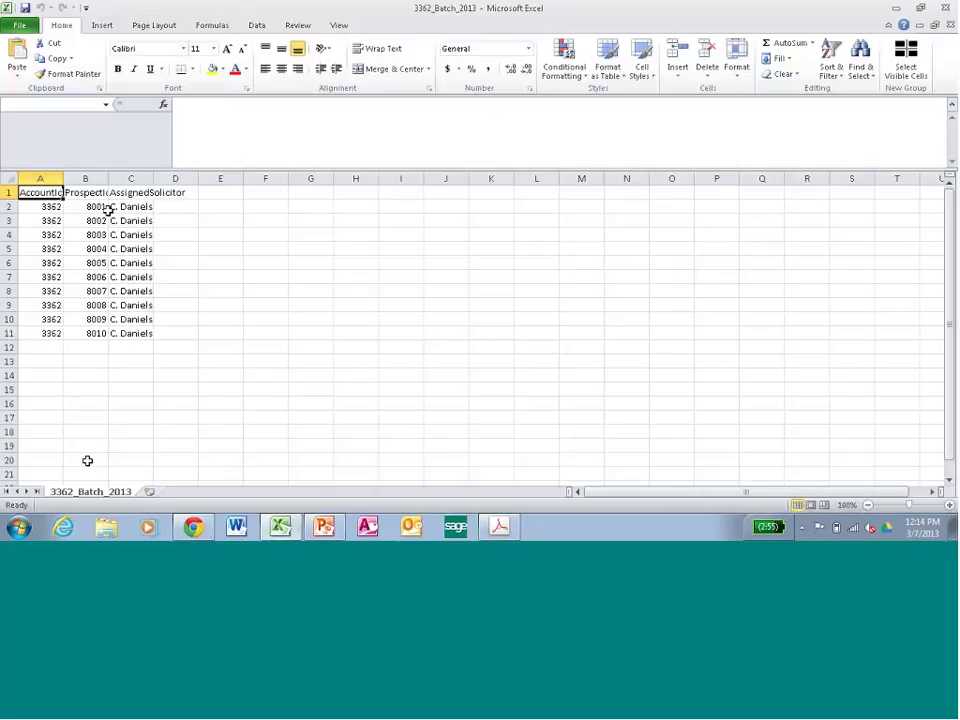
# Step: Auto-fit all columns of the batch sheet, then close 3362_Batch_2013 choosing Don't Save
pyautogui.hotkey('ctrl', 'a')
pyautogui.hotkey('ctrl', 'a')
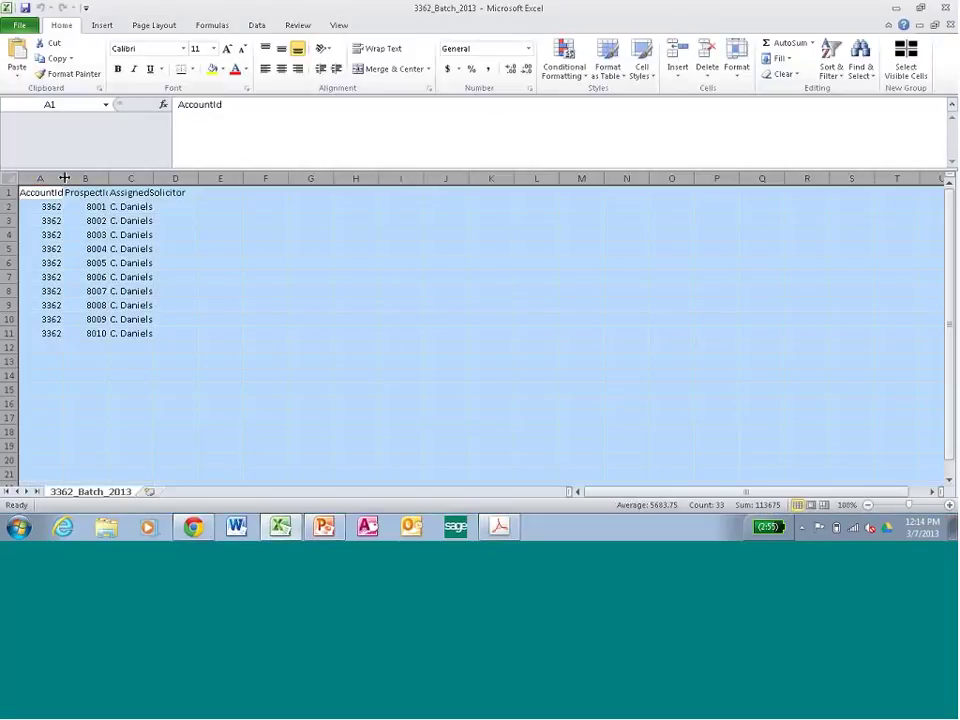
pyautogui.doubleClick(63, 178)
pyautogui.click(150, 334)
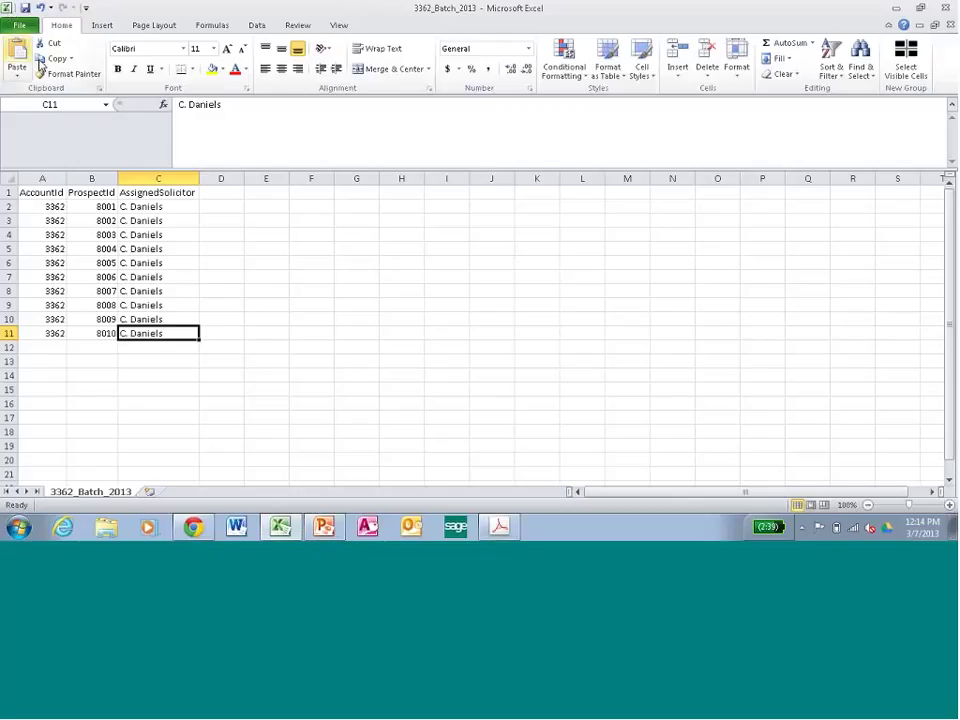
pyautogui.click(948, 8)
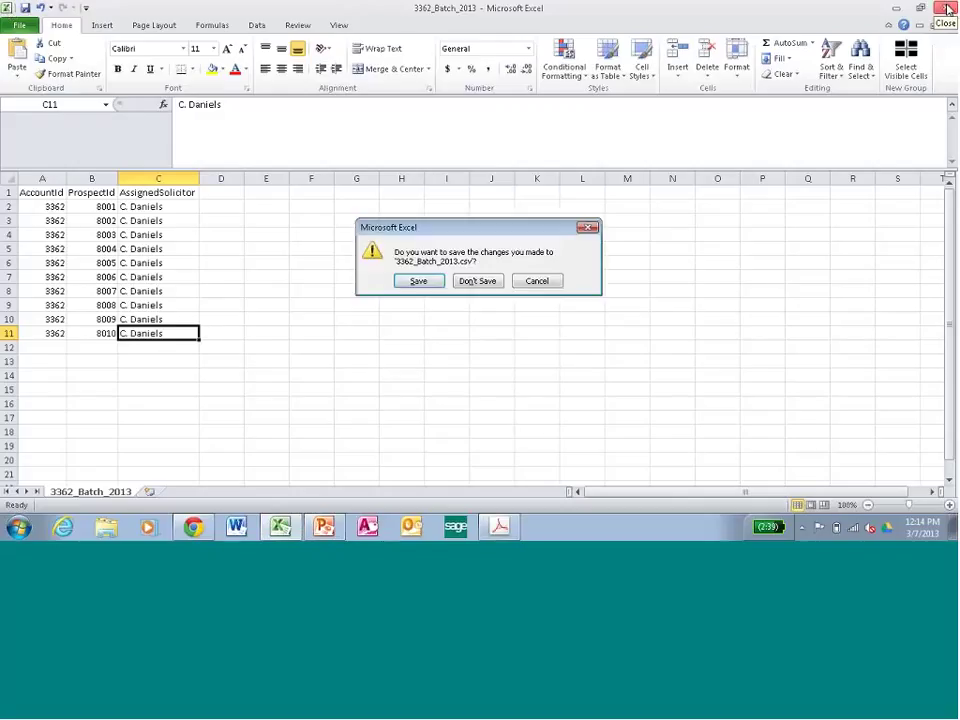
pyautogui.click(478, 281)
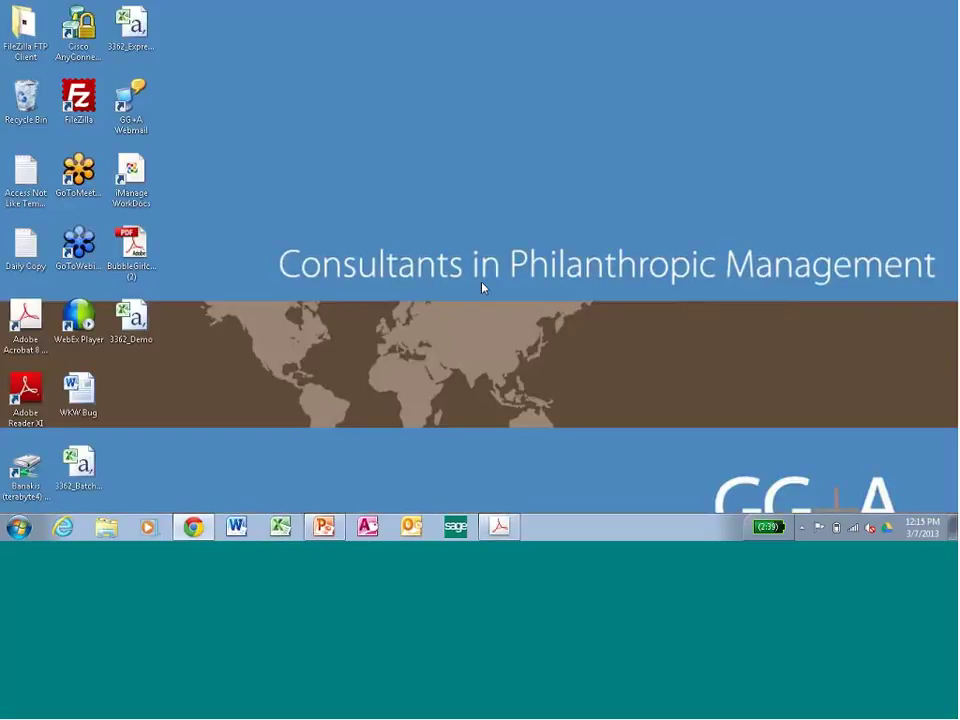
# Step: Back in DonorScape, choose 3362_Batch_2013.csv from the Desktop for the prospect information update
pyautogui.click(196, 530)
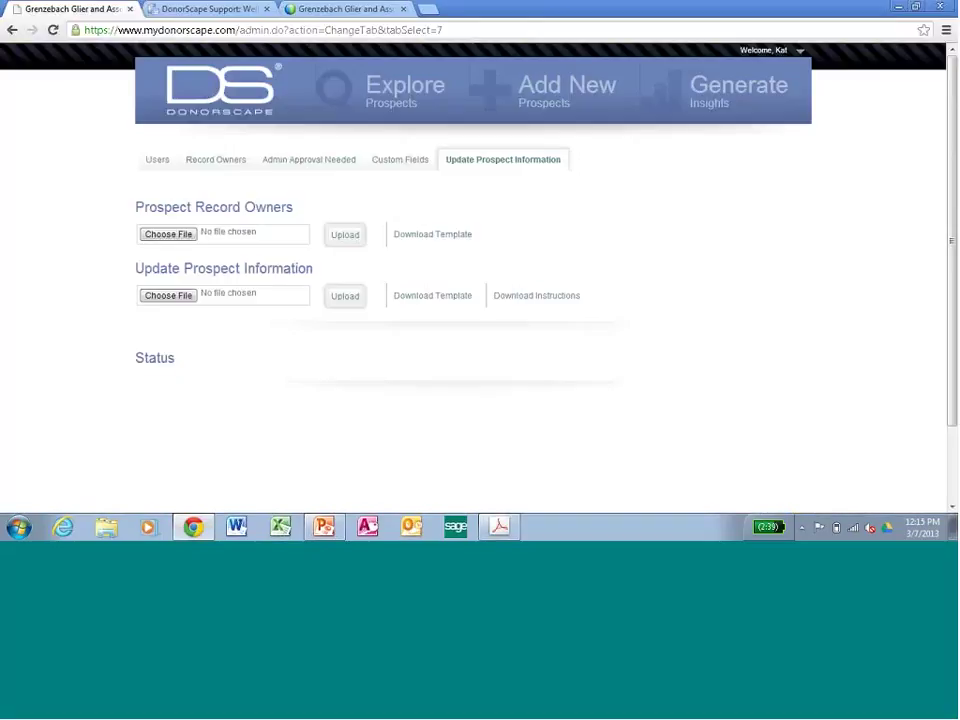
pyautogui.click(183, 298)
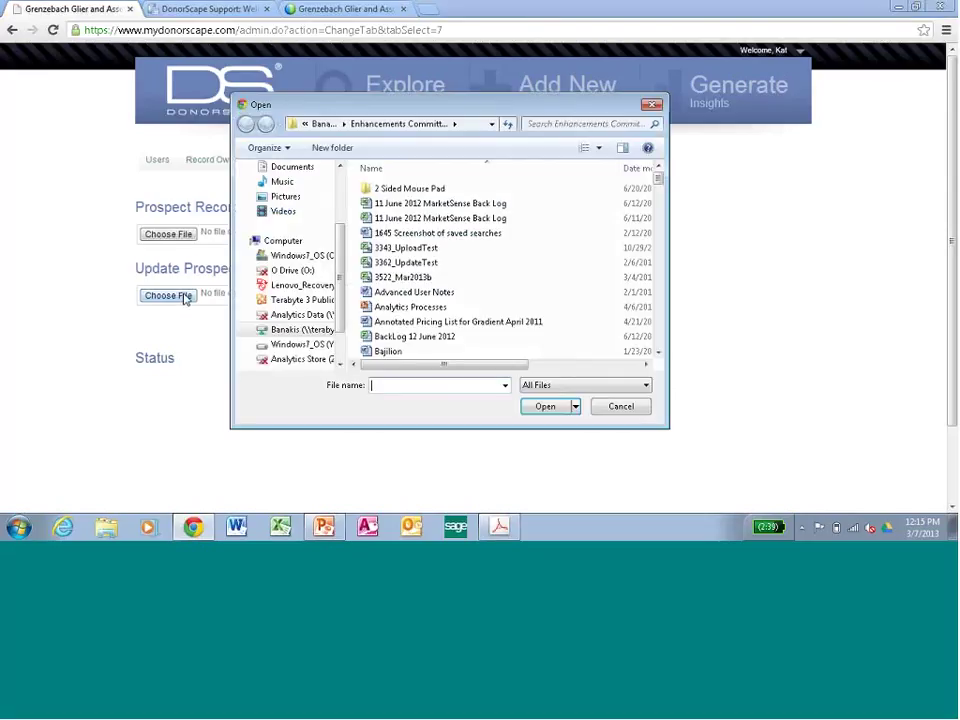
pyautogui.scroll(3, 337, 185)
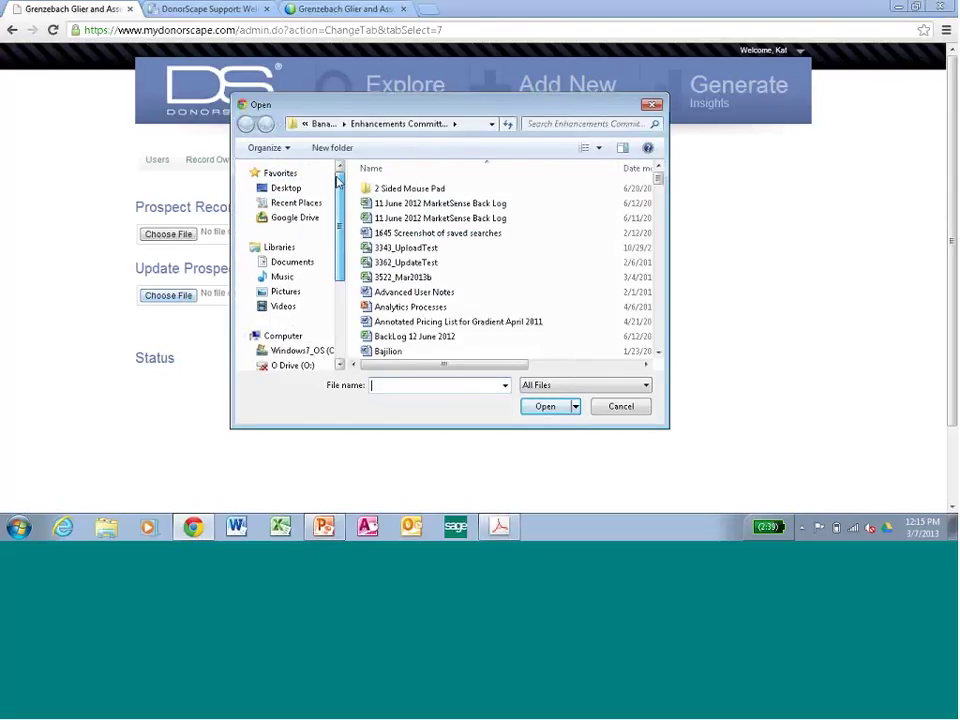
pyautogui.click(286, 188)
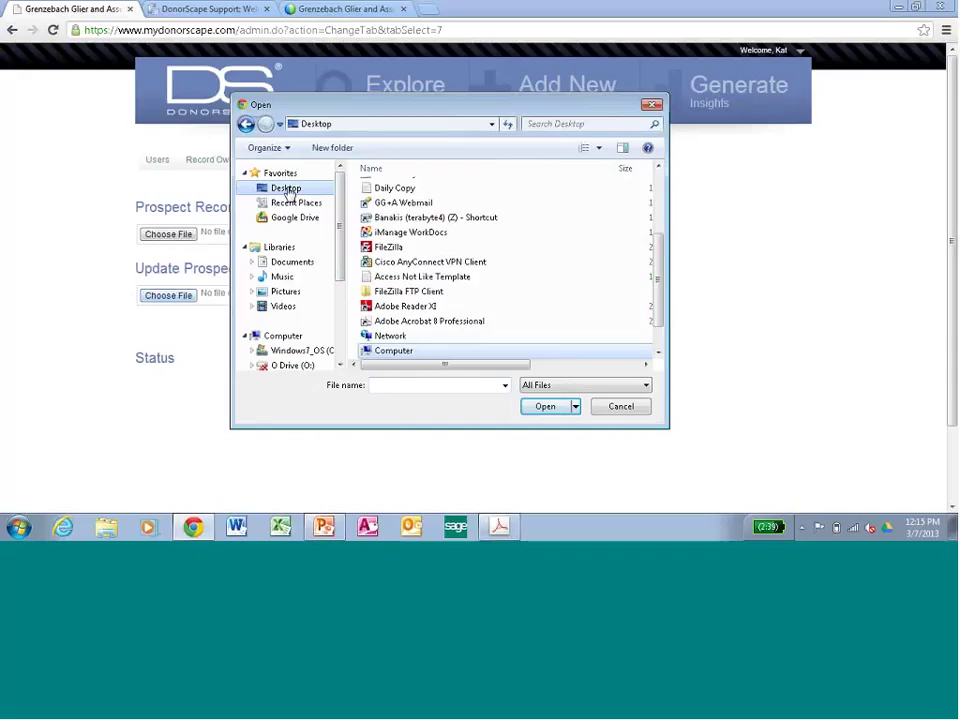
pyautogui.moveTo(658, 317); pyautogui.dragTo(655, 240)
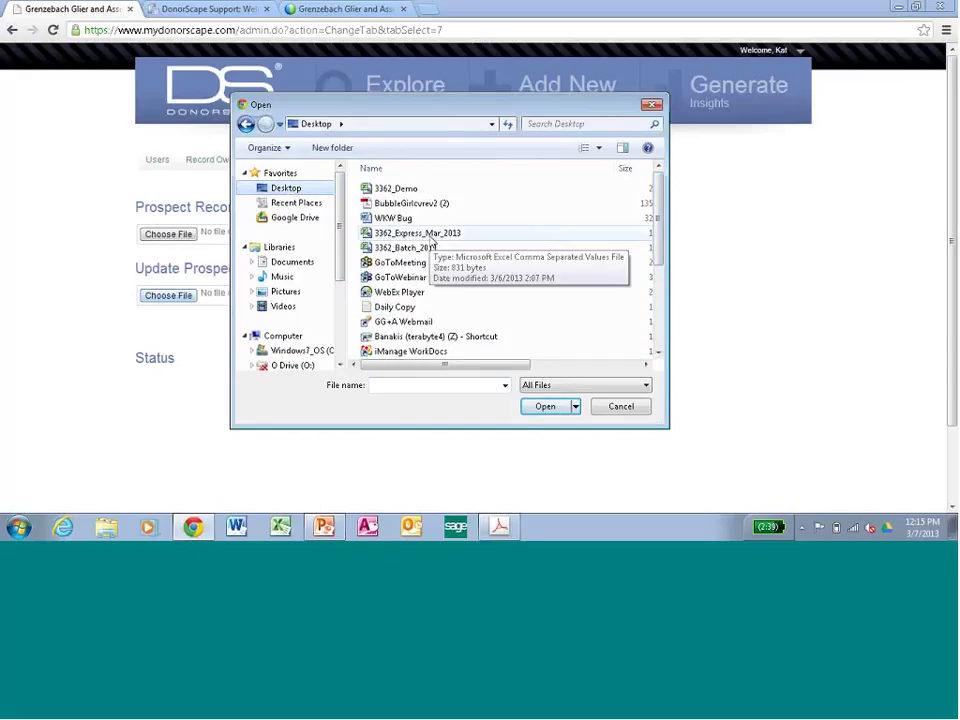
pyautogui.click(410, 247)
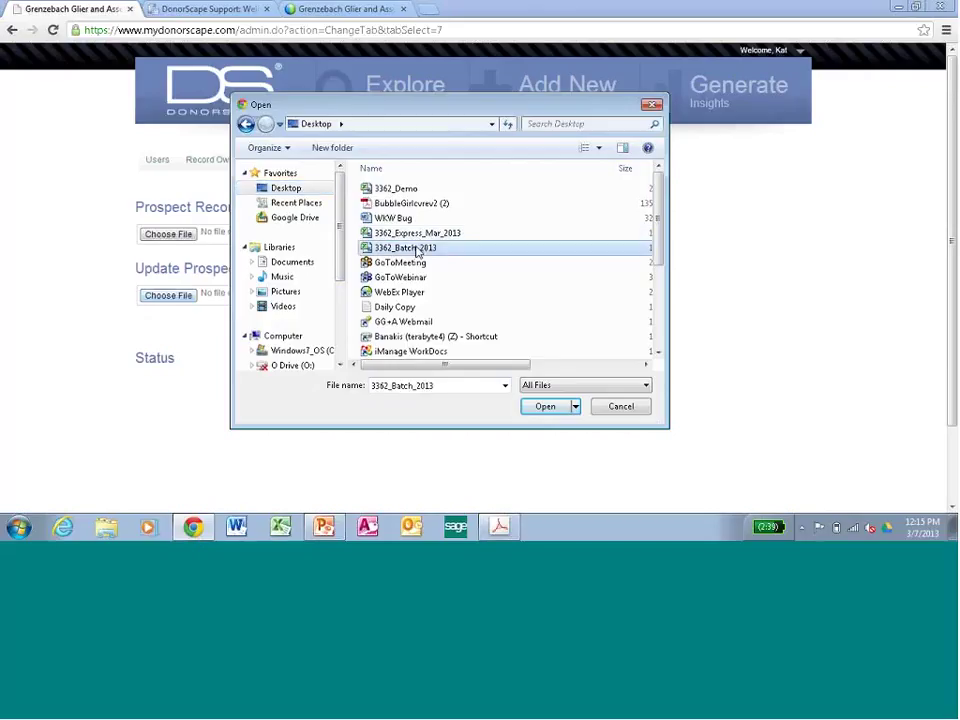
pyautogui.click(546, 408)
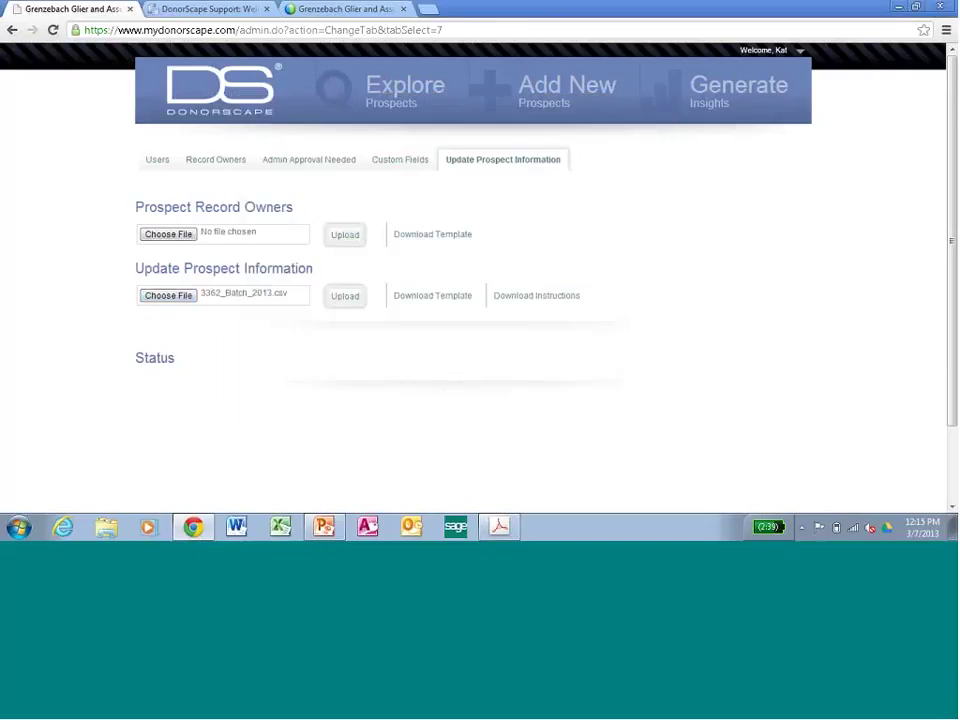
# Step: Upload the 3362_Batch_2013 file and check the status reads 'Upload completed without errors'
pyautogui.click(344, 296)
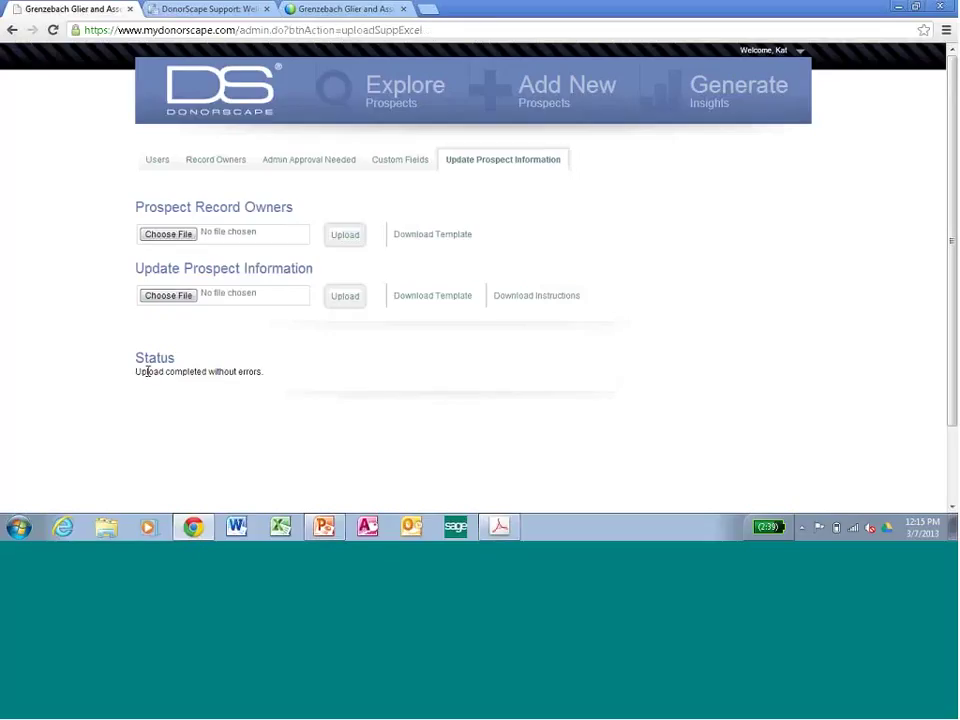
pyautogui.moveTo(137, 371); pyautogui.dragTo(284, 371)
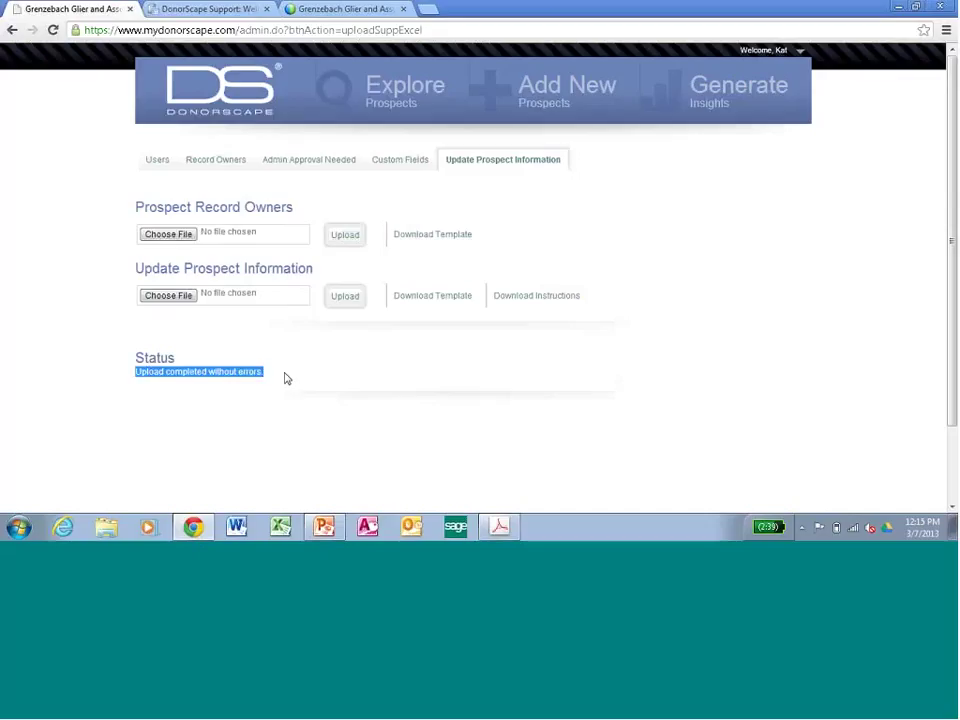
pyautogui.click(284, 378)
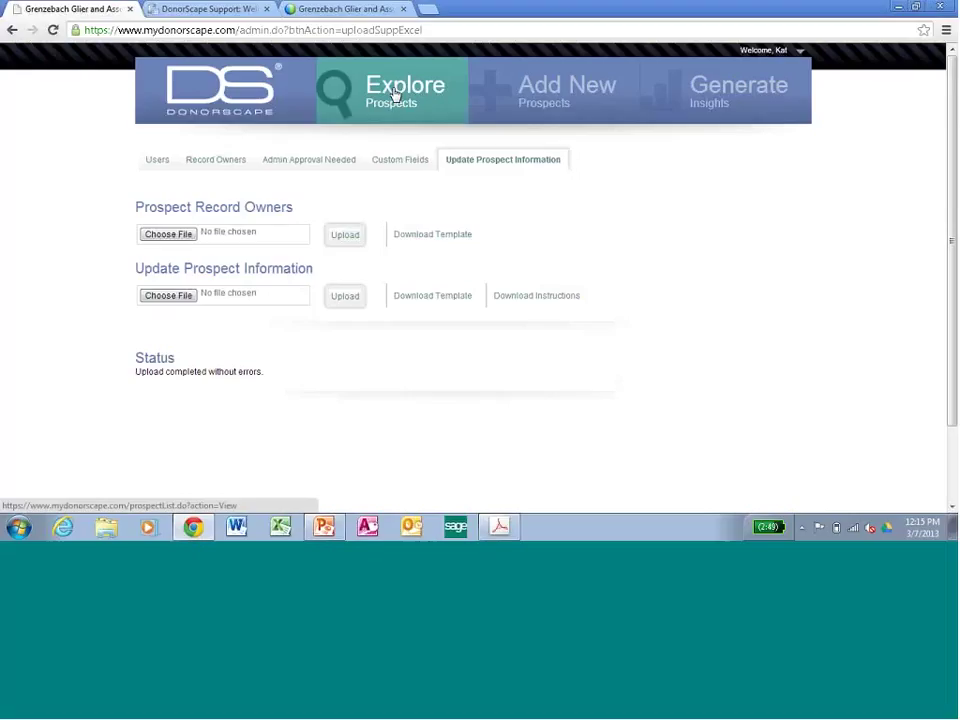
# Step: Start an advanced search with criterion Constituent Information, Assigned Solicitor, like
pyautogui.click(395, 95)
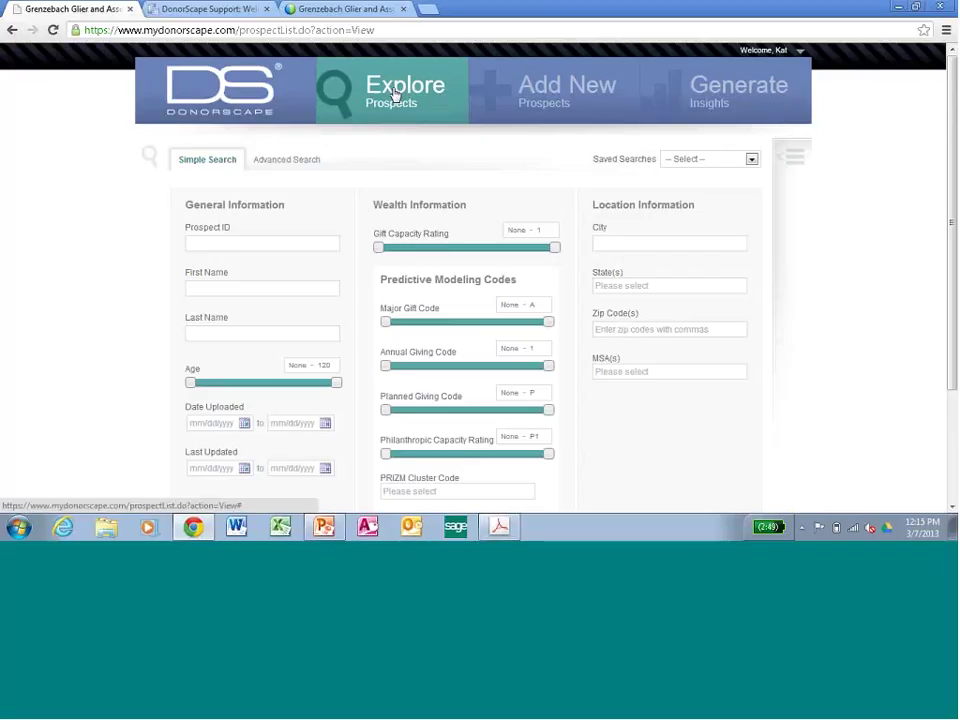
pyautogui.click(285, 161)
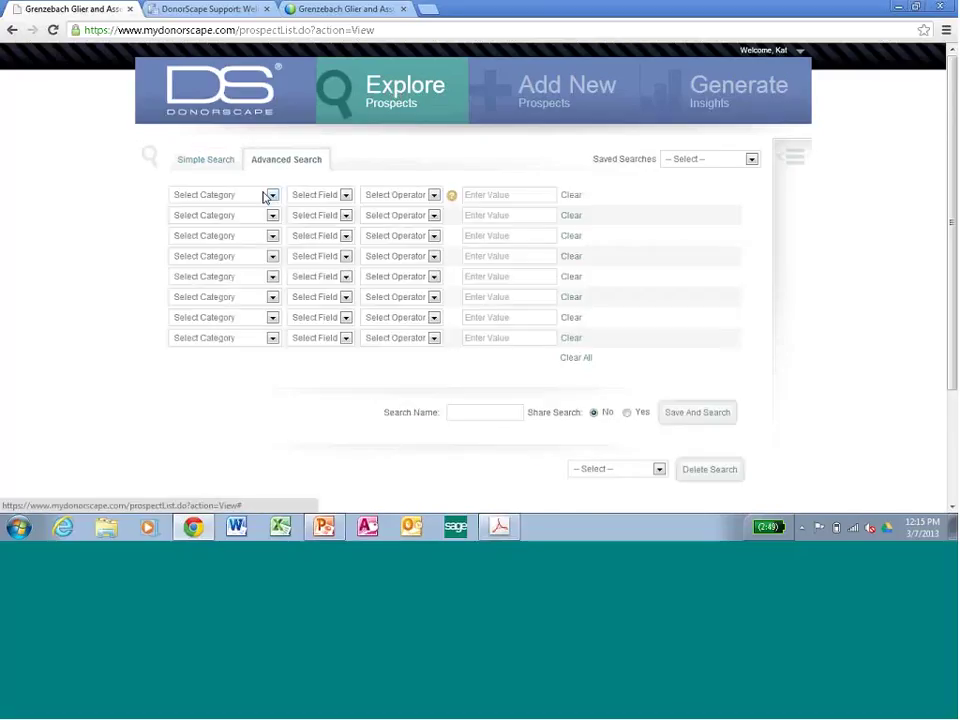
pyautogui.click(270, 196)
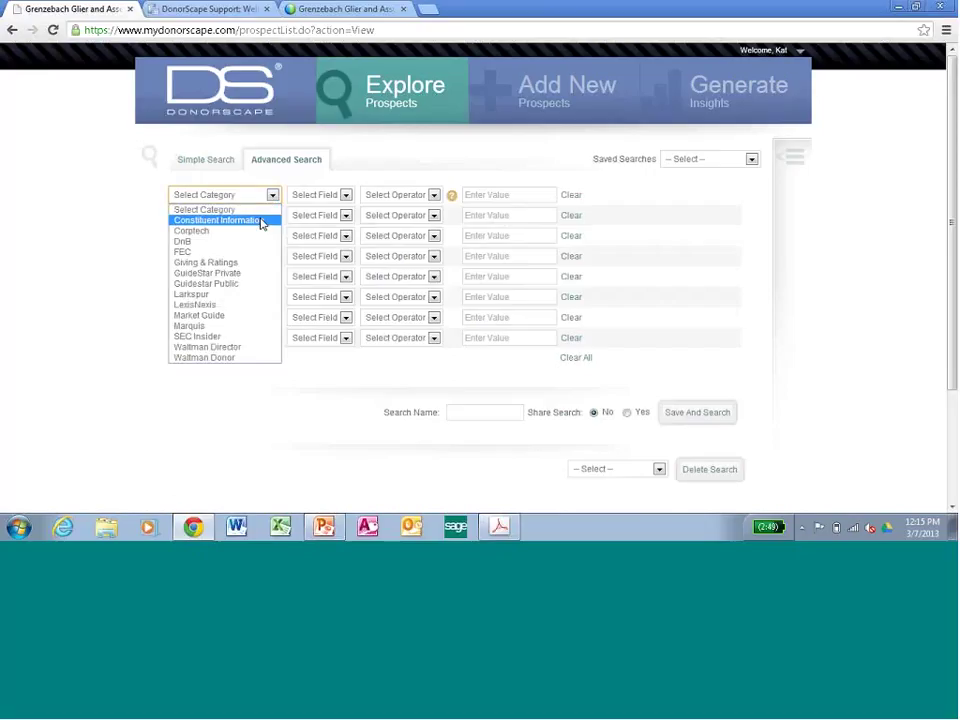
pyautogui.click(262, 222)
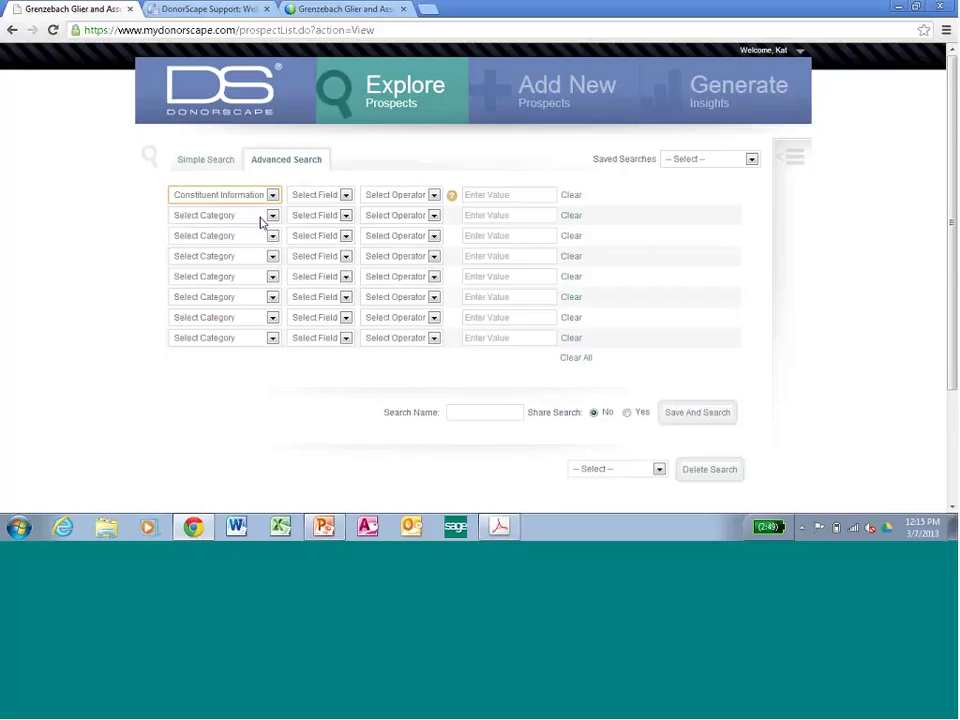
pyautogui.click(328, 194)
pyautogui.click(320, 272)
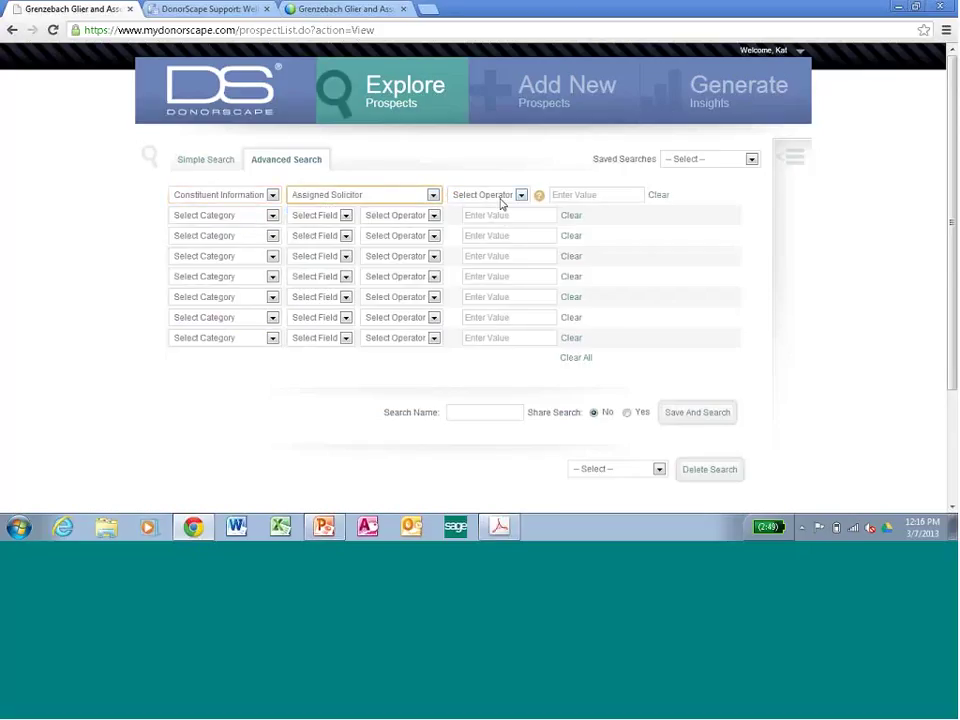
pyautogui.click(493, 196)
pyautogui.click(470, 262)
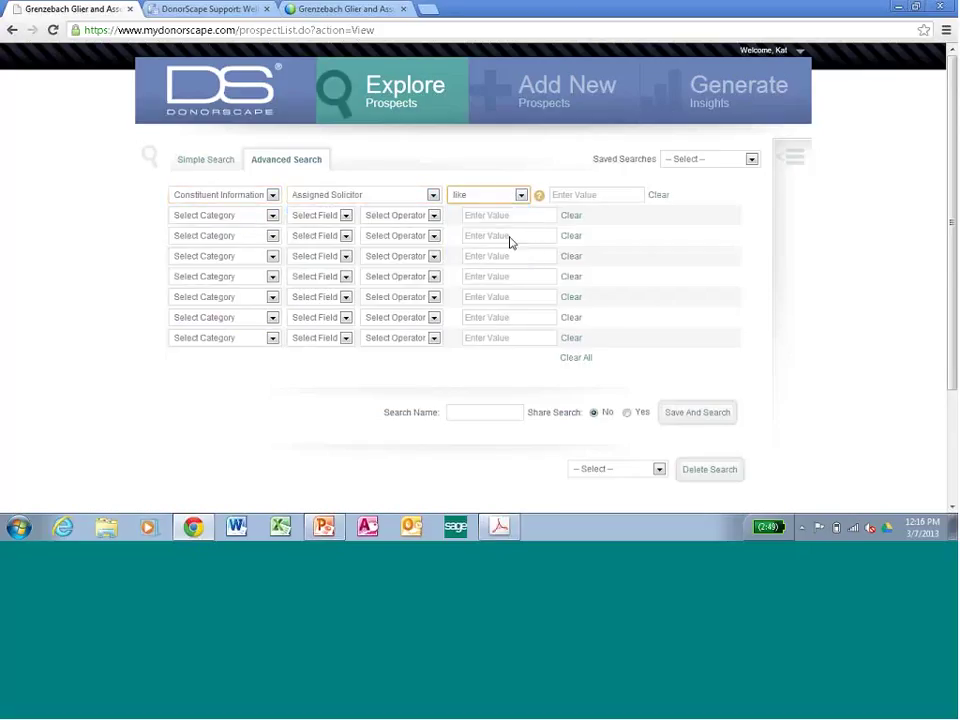
# Step: Enter the solicitor's name as the match value and name the search after their assignment
pyautogui.click(580, 195)
pyautogui.write('dan')
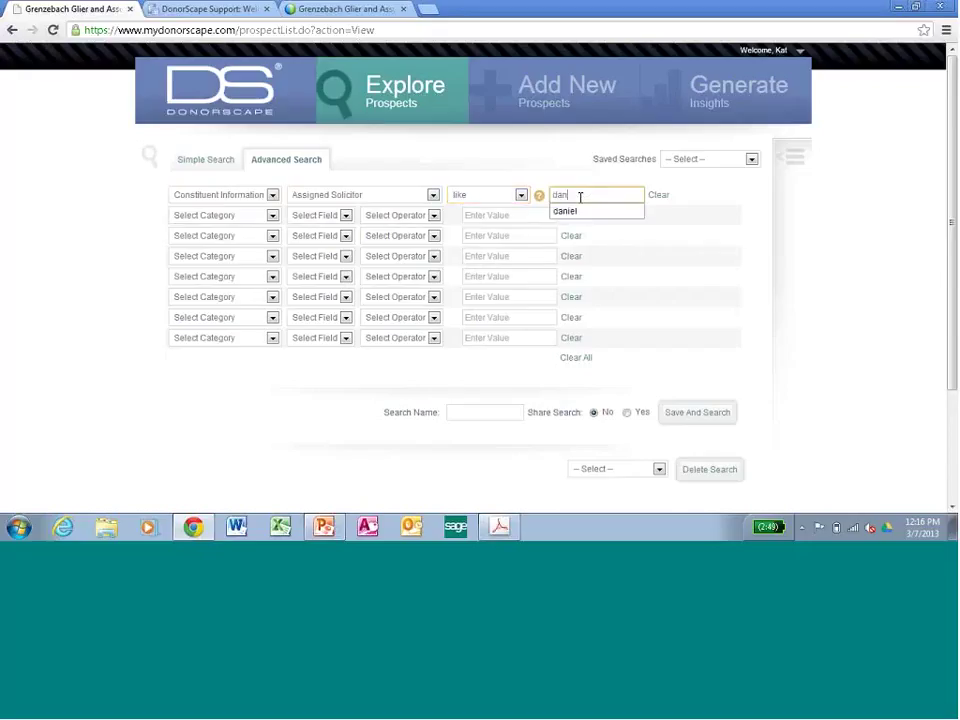
pyautogui.write('iel')
pyautogui.press('Down')
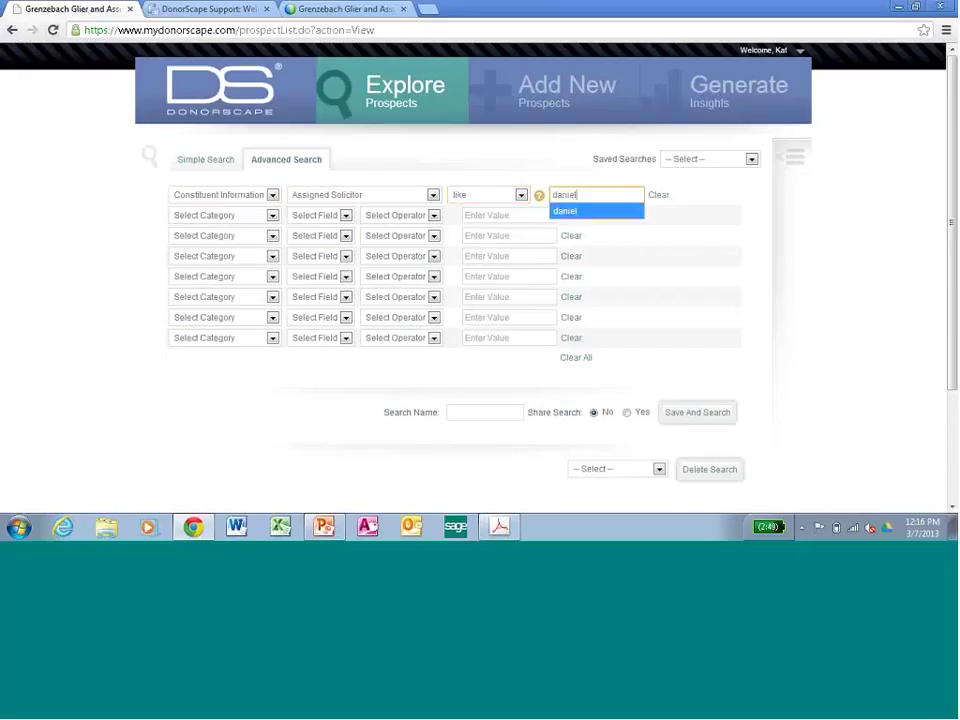
pyautogui.click(478, 412)
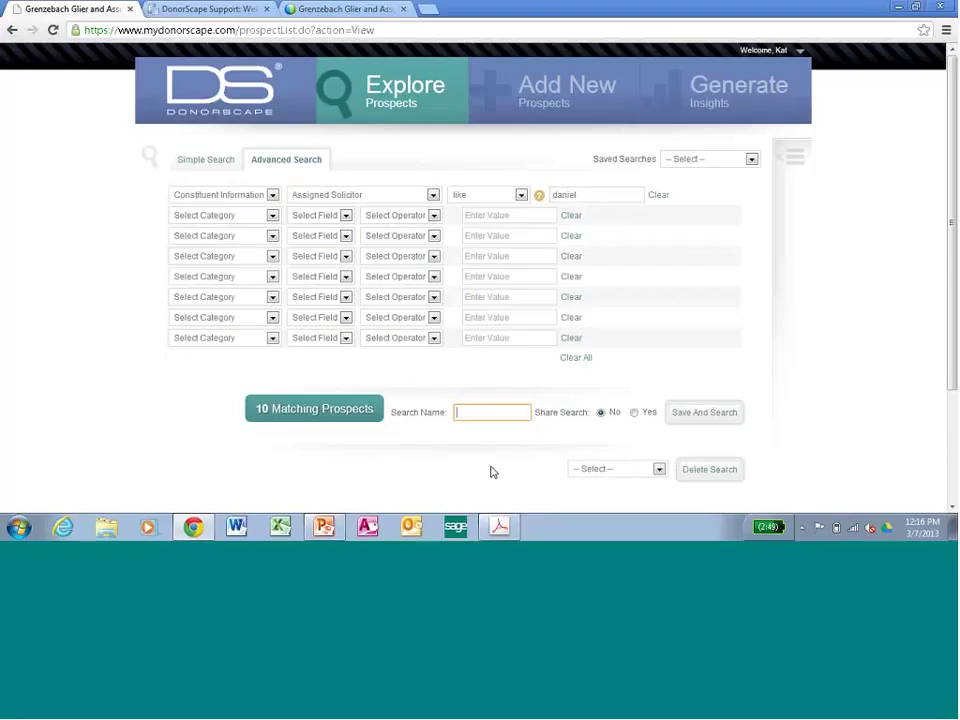
pyautogui.write('C')
pyautogui.write(' Daniels A')
pyautogui.write('ssingm')
pyautogui.write('e')
pyautogui.write('nt')
# Step: Save and run the search, review the 10 matching prospects, then go to Add New Prospects
pyautogui.click(716, 416)
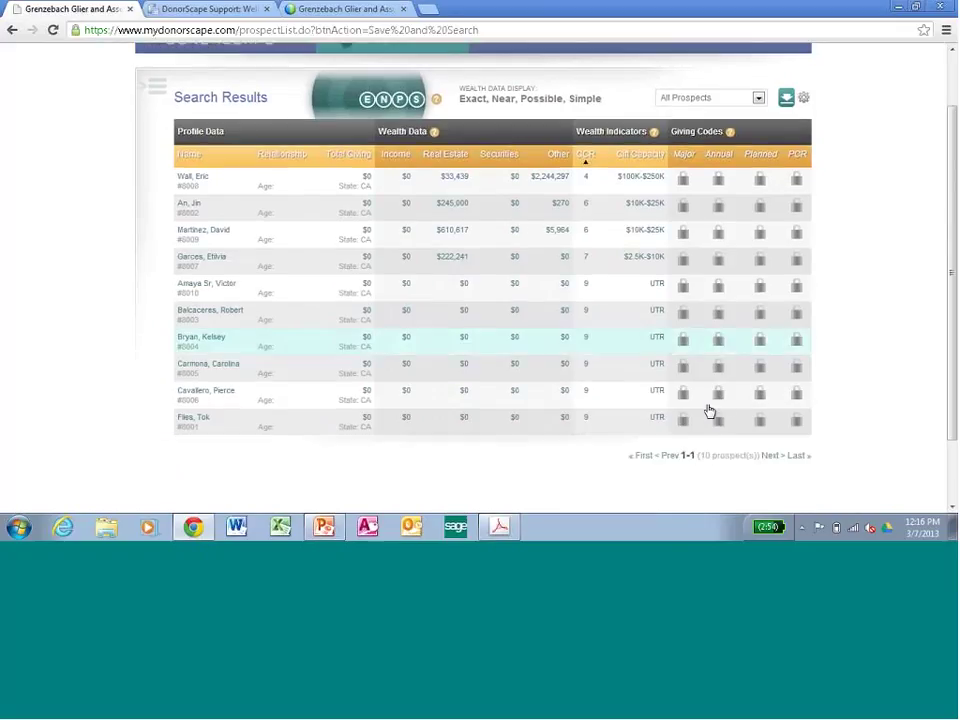
pyautogui.scroll(-2, 708, 411)
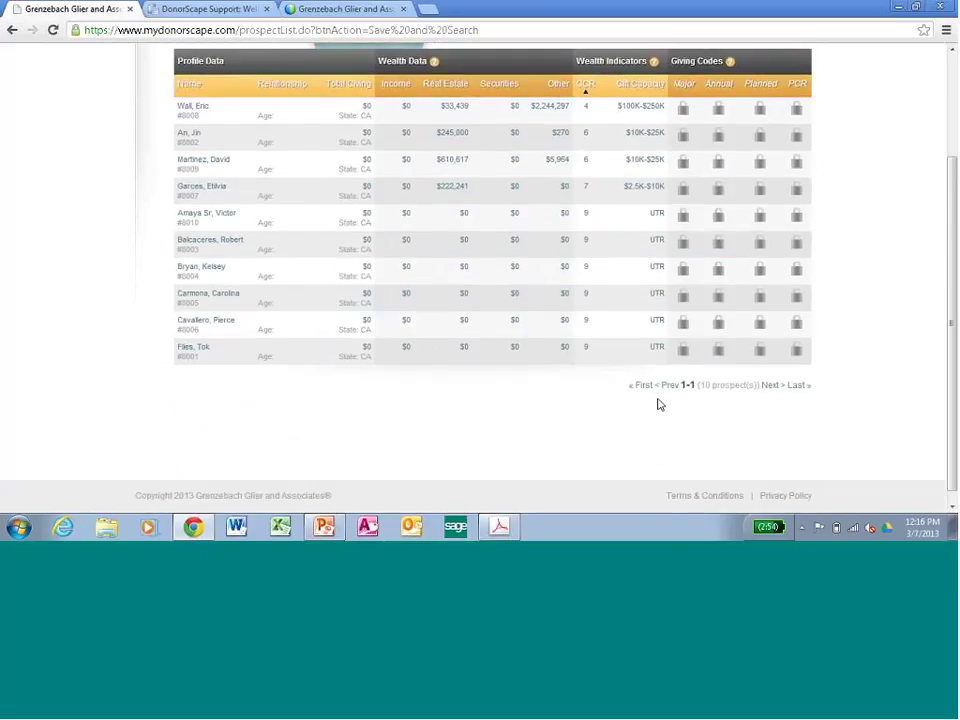
pyautogui.scroll(3, 660, 404)
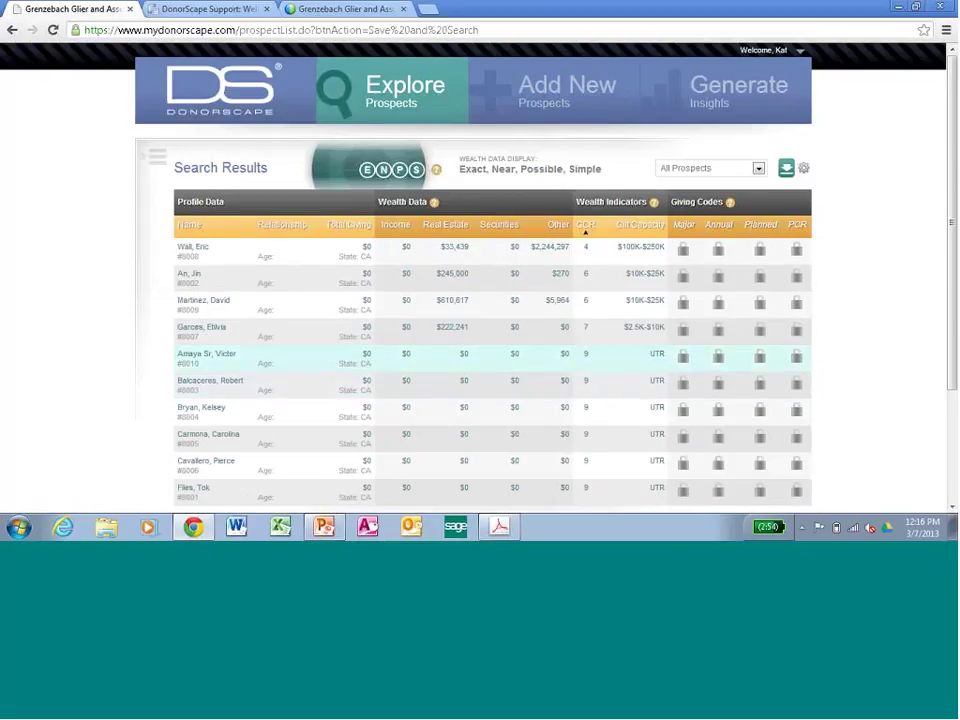
pyautogui.click(158, 158)
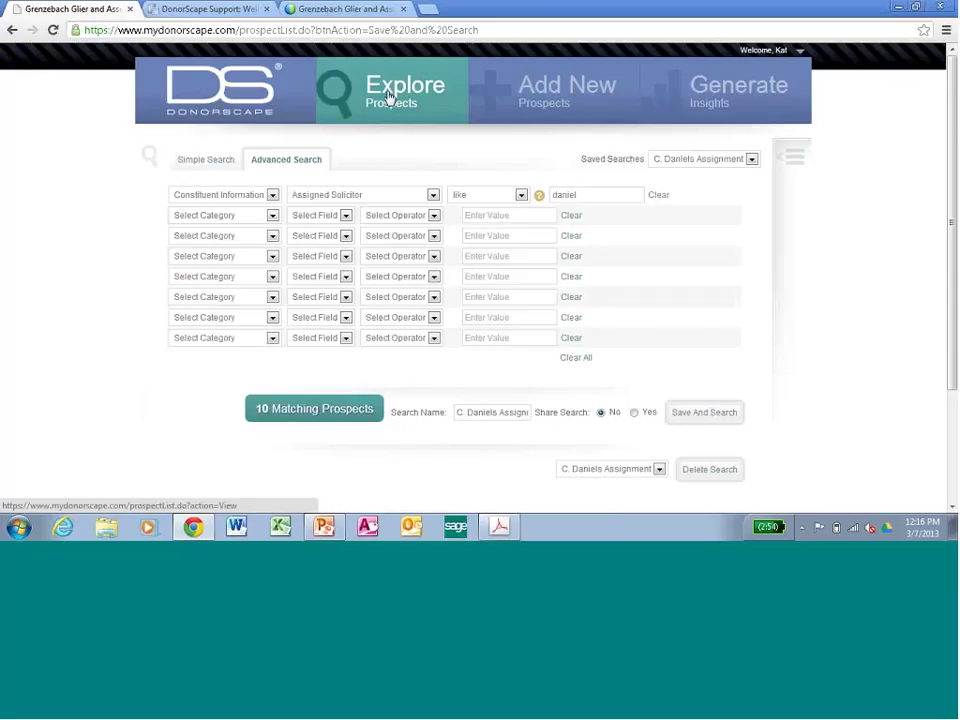
pyautogui.click(538, 101)
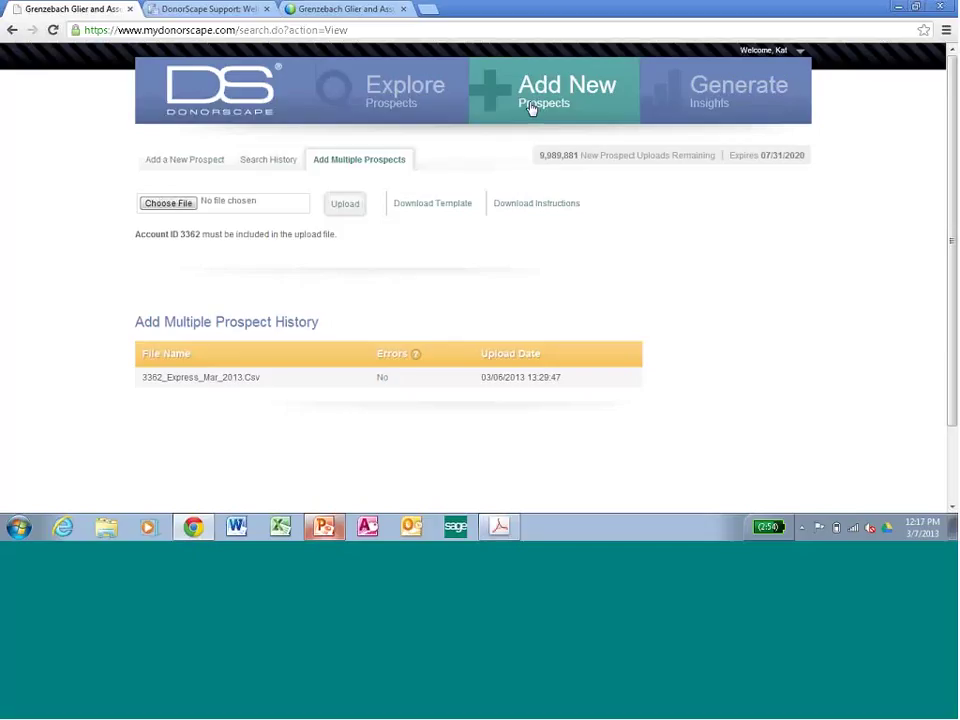
# Step: Switch to PowerPoint and start the slide show from slide 5, Uploading New Records
pyautogui.hotkey('alt', 'Tab')
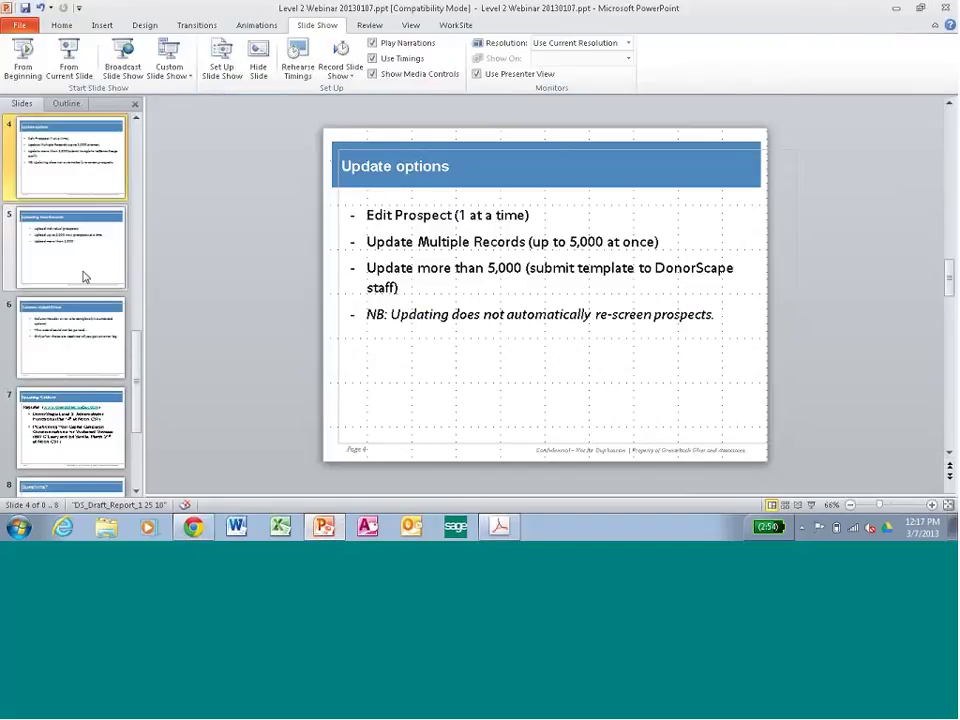
pyautogui.click(85, 277)
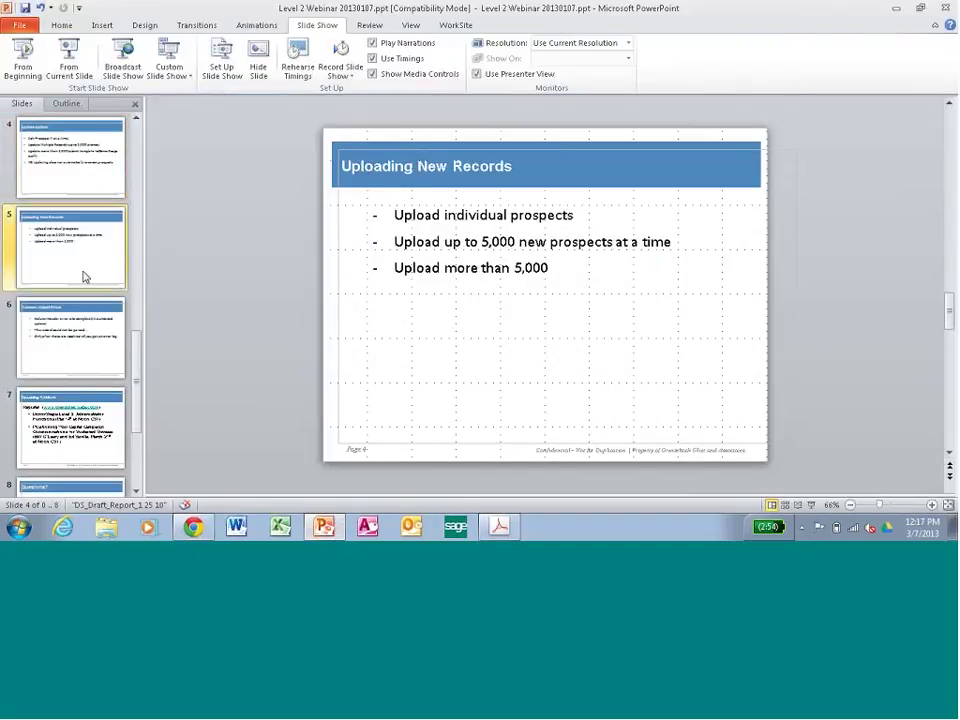
pyautogui.click(71, 60)
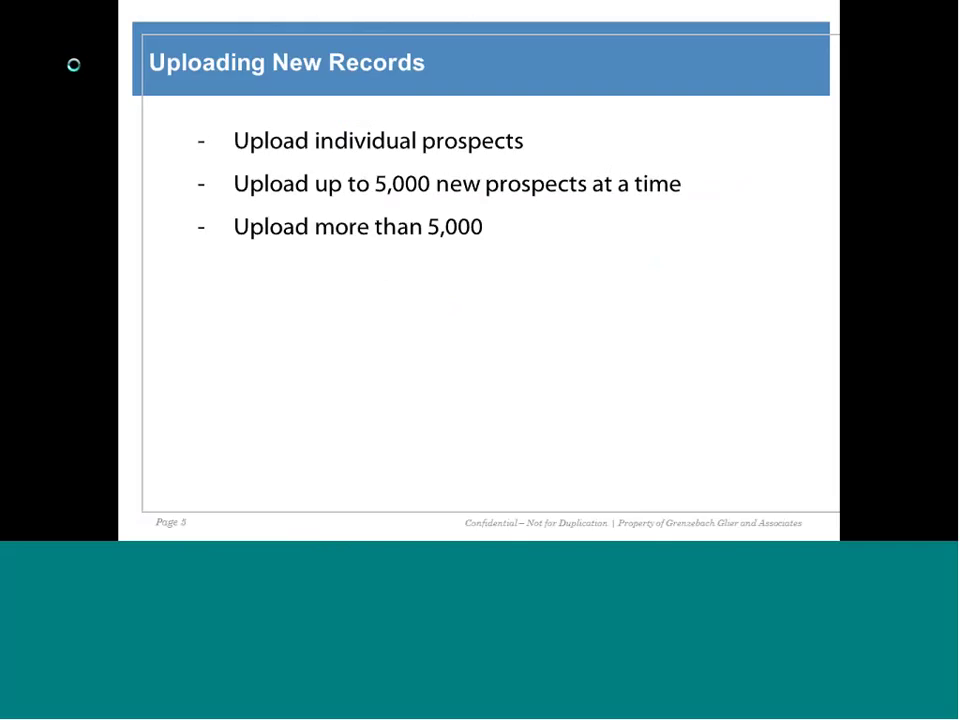
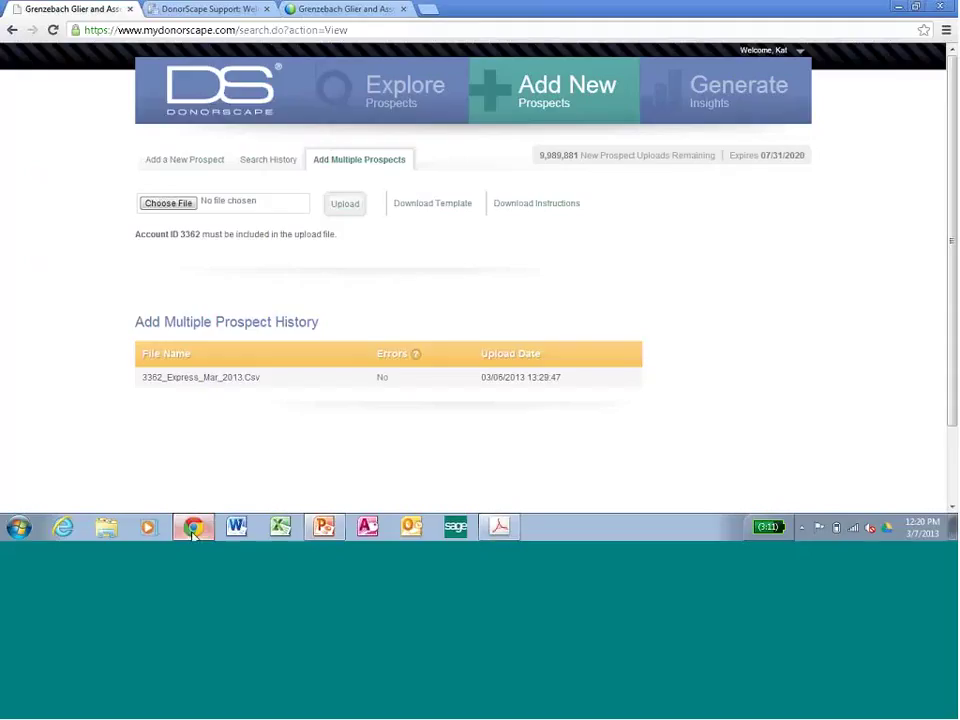
# Step: Open the Add a New Prospect form and check the remaining prospect upload count
pyautogui.click(189, 162)
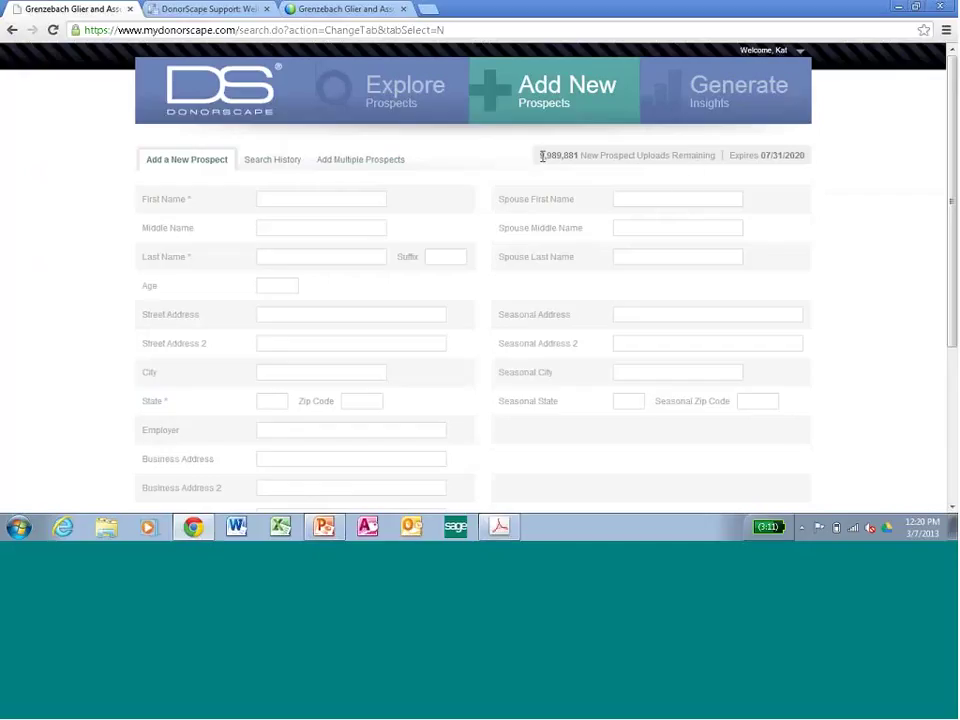
pyautogui.moveTo(541, 156); pyautogui.dragTo(715, 158)
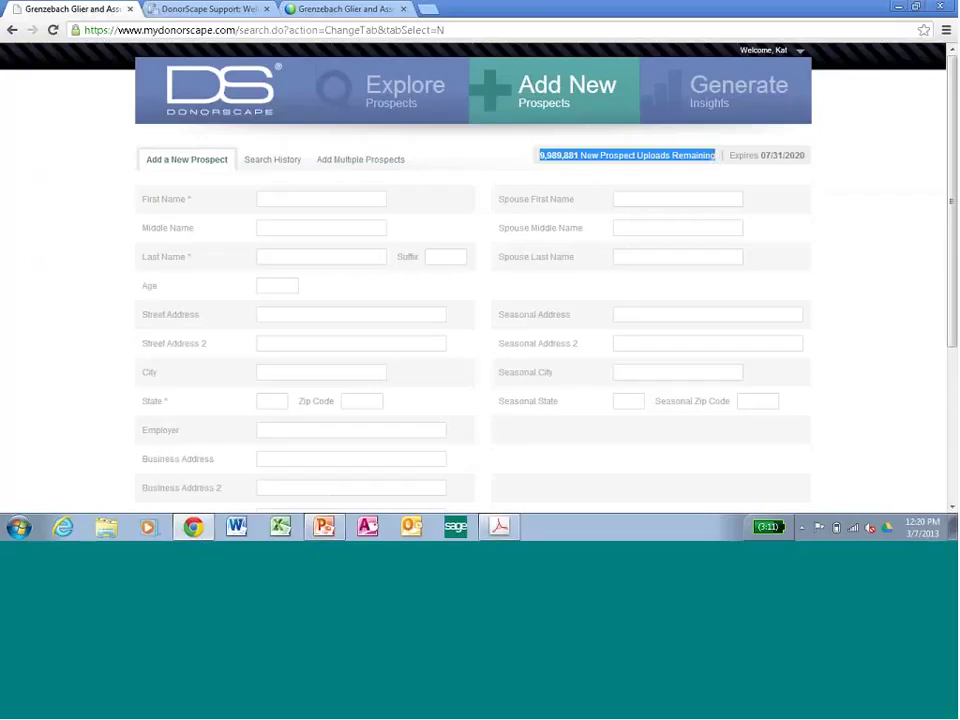
pyautogui.click(840, 236)
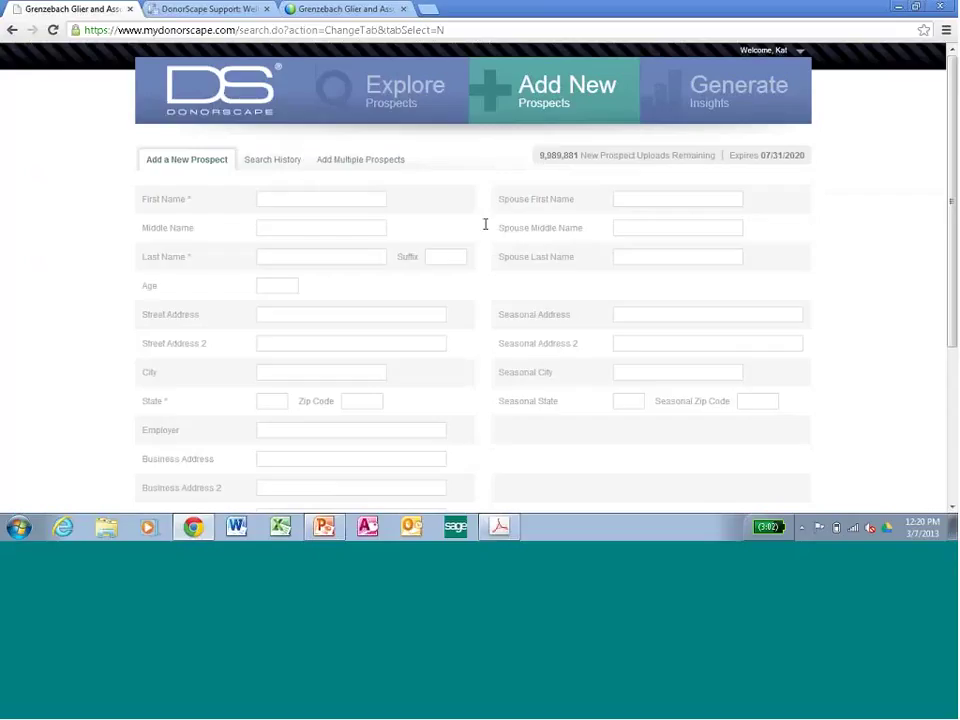
# Step: Scroll through the empty form, noting the required First Name, Last Name and State fields
pyautogui.scroll(-3, 485, 224)
pyautogui.scroll(3, 485, 224)
pyautogui.scroll(-3, 485, 224)
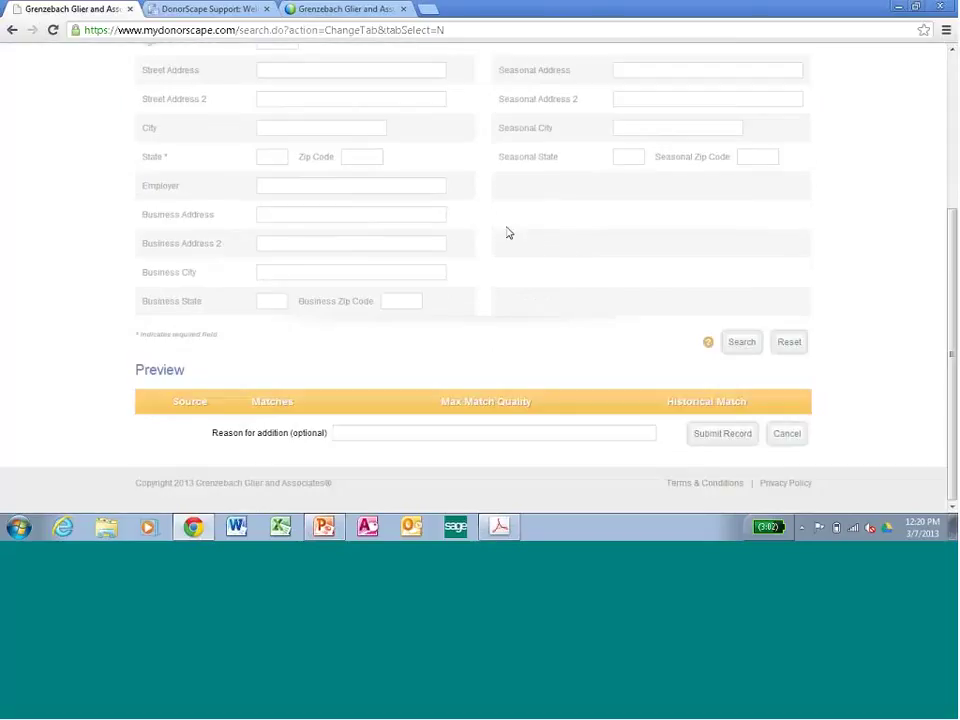
pyautogui.scroll(3, 506, 232)
pyautogui.scroll(-3, 506, 232)
pyautogui.scroll(3, 572, 379)
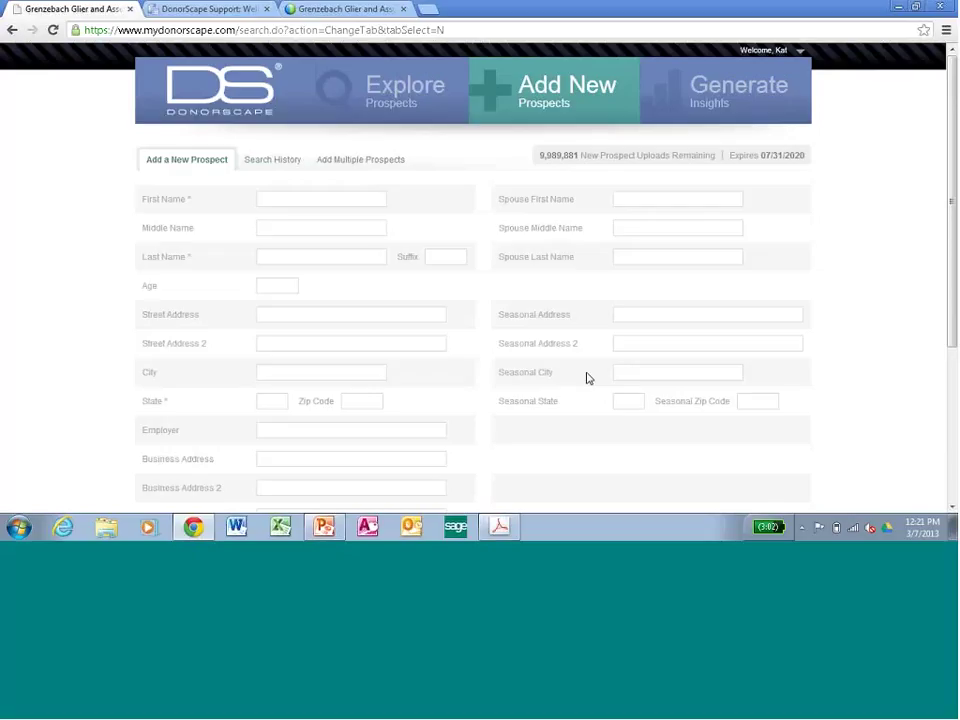
pyautogui.scroll(-3, 598, 377)
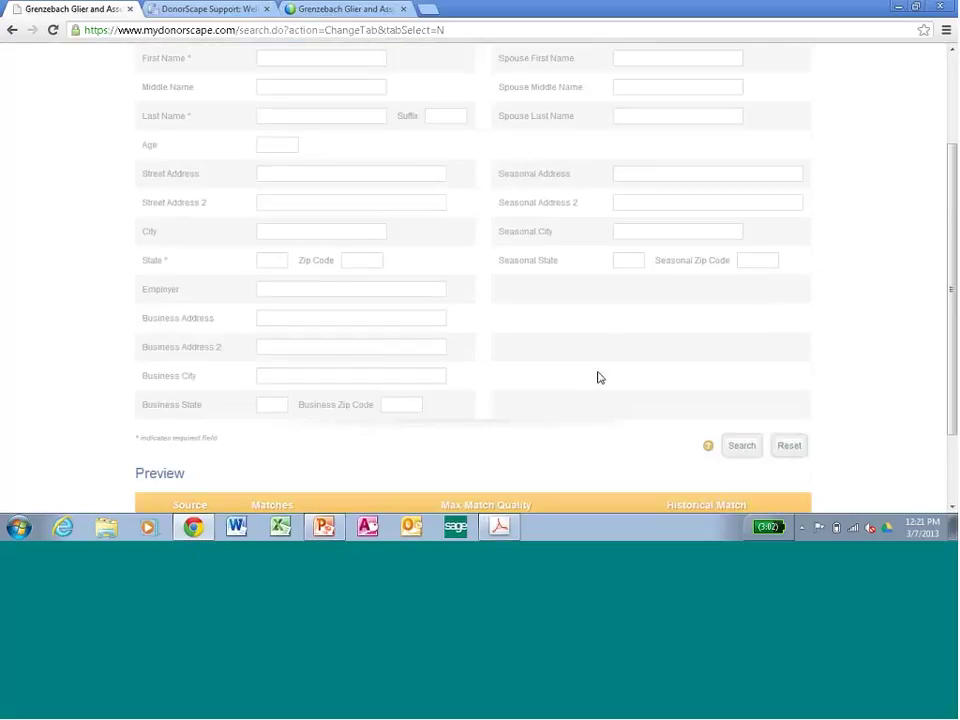
pyautogui.scroll(-2, 598, 377)
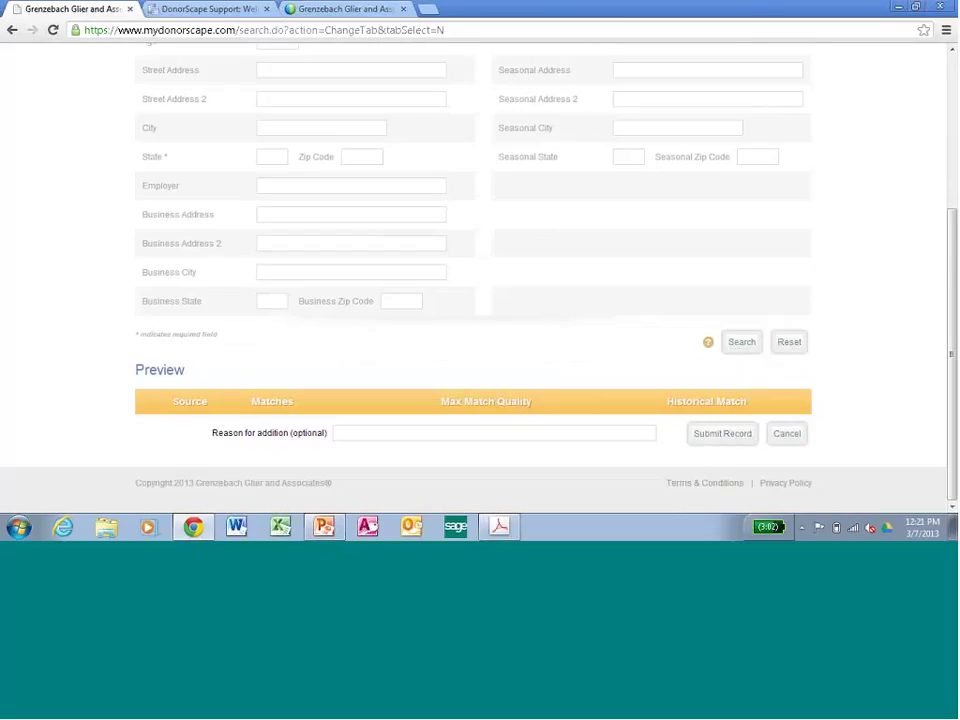
pyautogui.scroll(4, 551, 388)
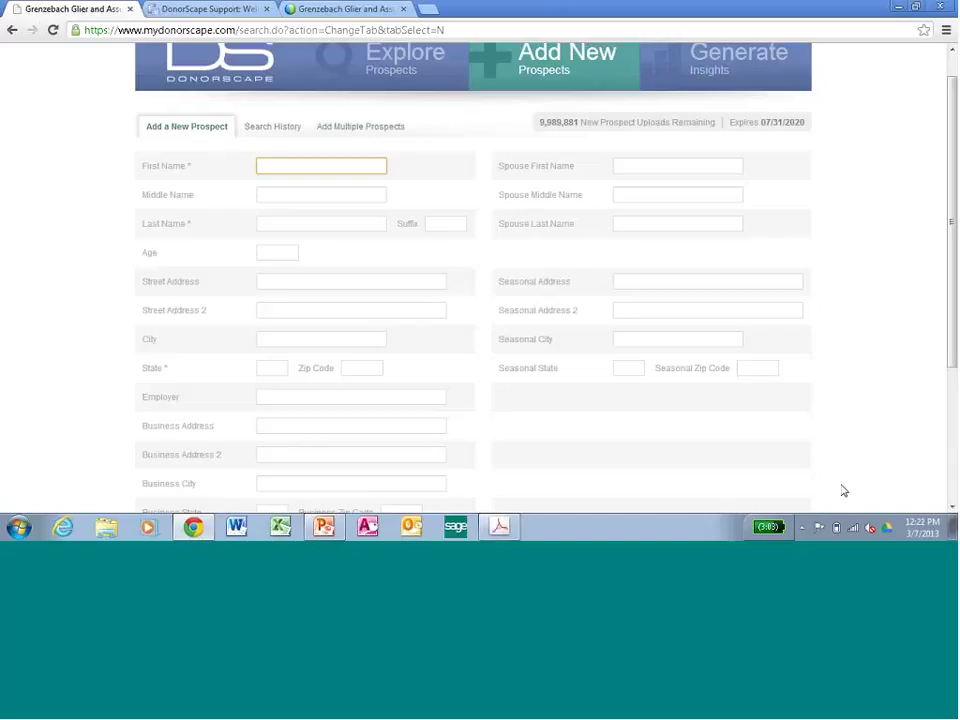
# Step: Enter the prospect's first and last name
pyautogui.press('Tab')
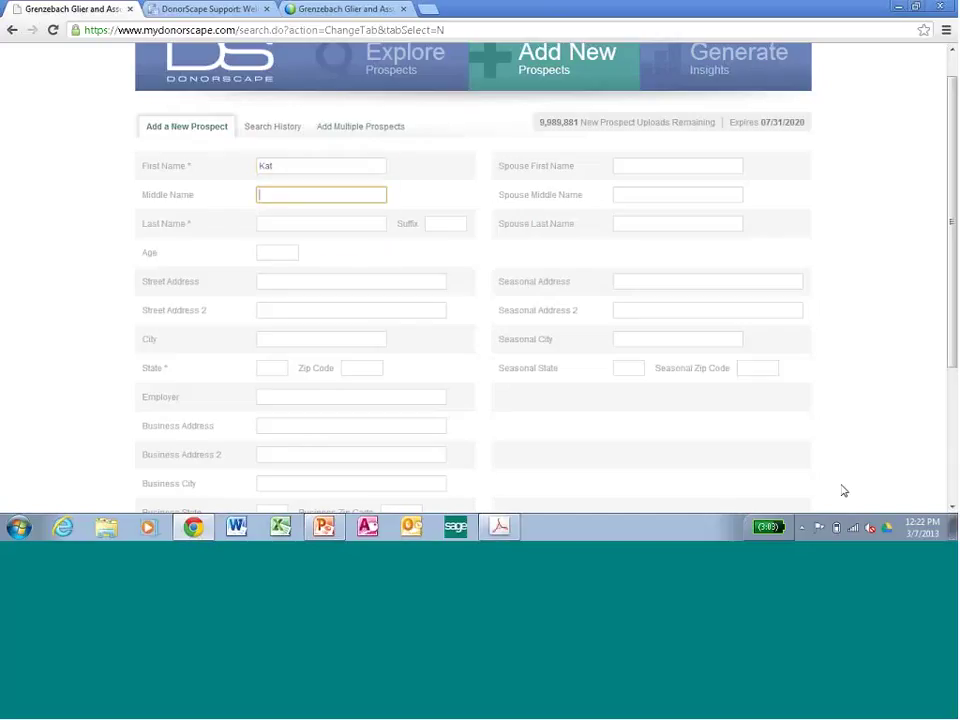
pyautogui.press('Tab')
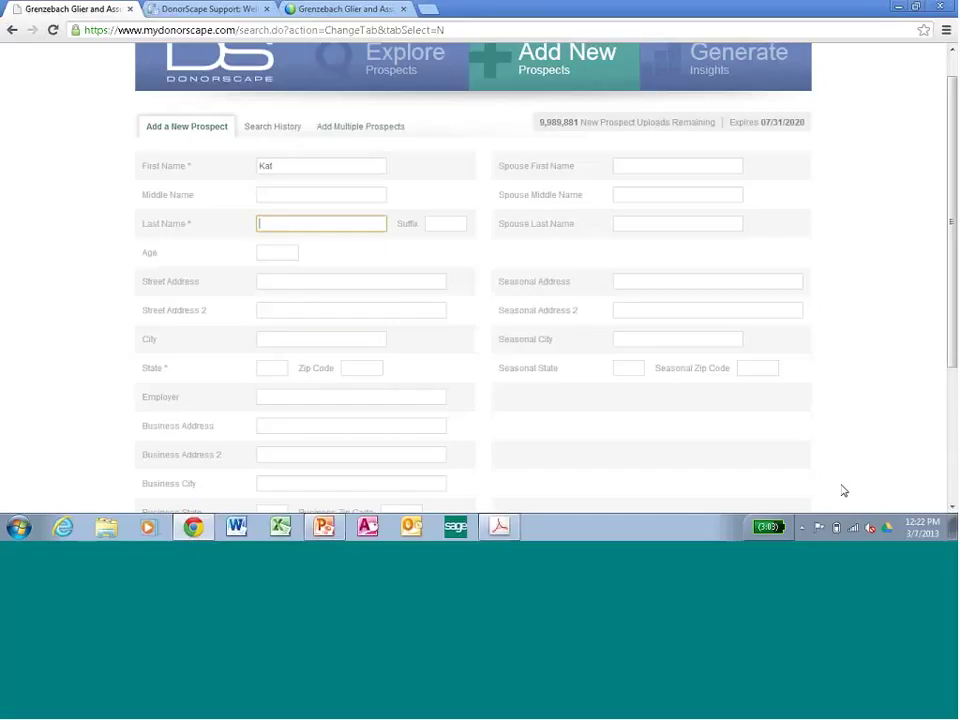
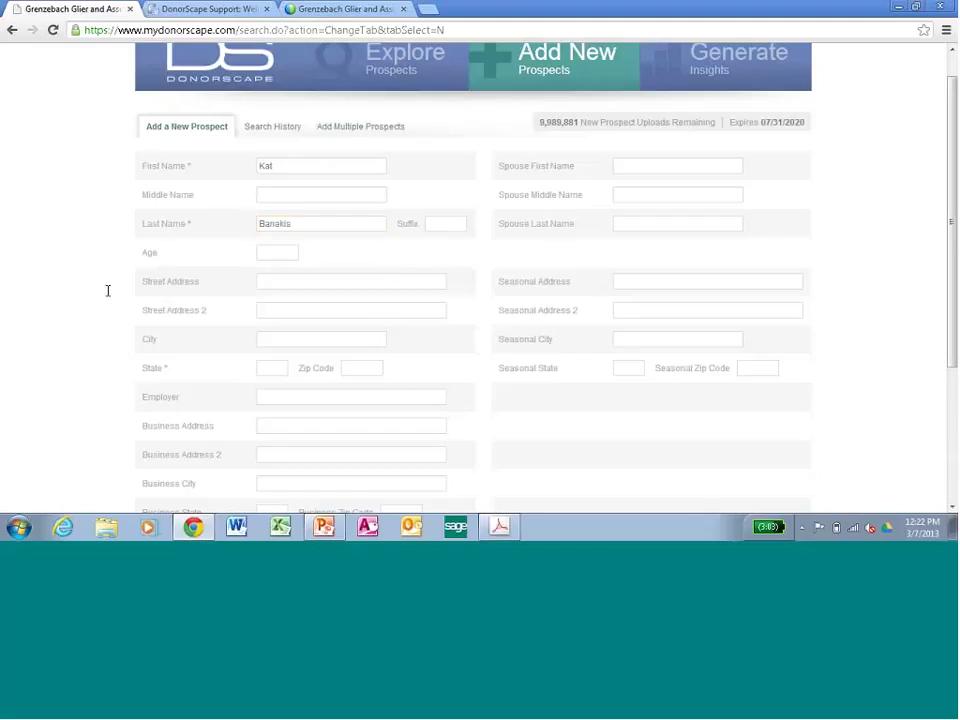
# Step: Set employer Grenzebach Glier and Associates with its suggested business address, clearing the autofilled seasonal zip
pyautogui.click(332, 396)
pyautogui.write('Gre')
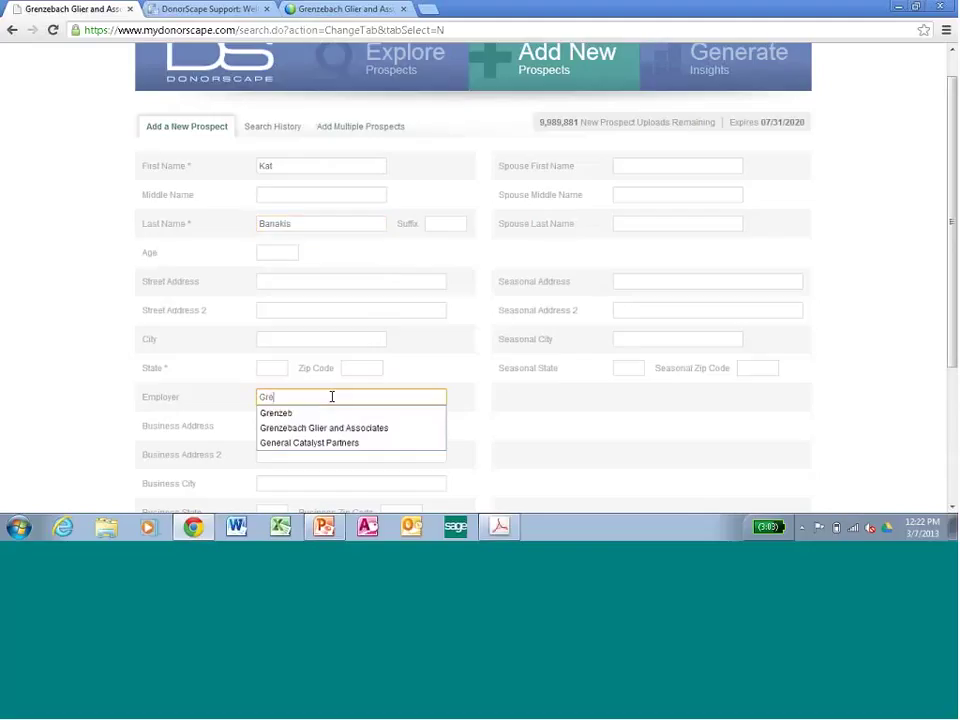
pyautogui.press('Return')
pyautogui.press('Tab')
pyautogui.write('401')
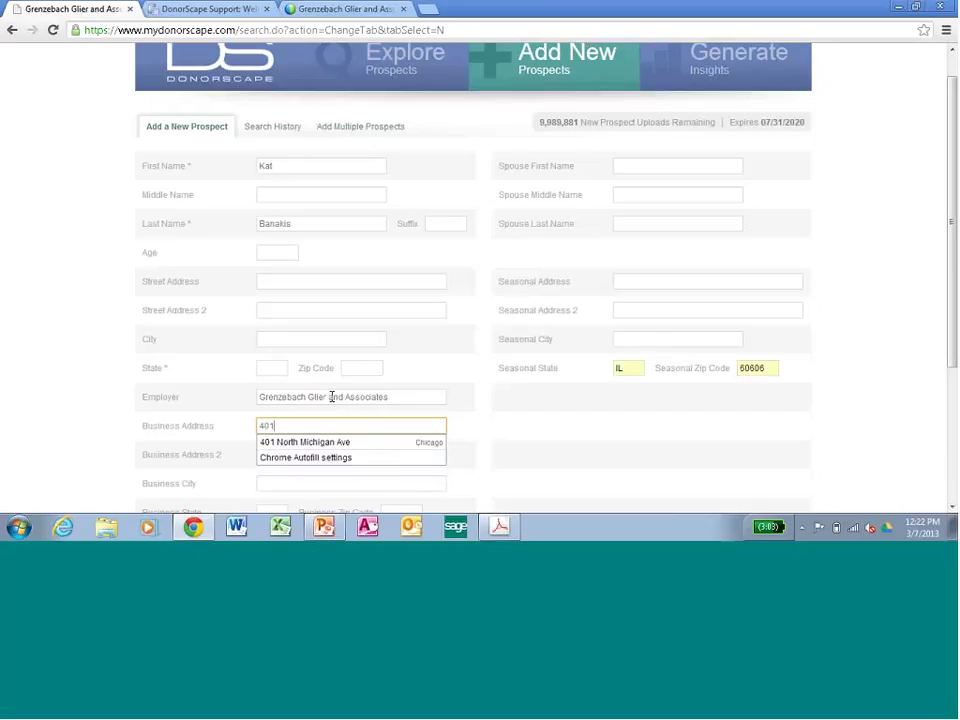
pyautogui.press('Down')
pyautogui.press('Return')
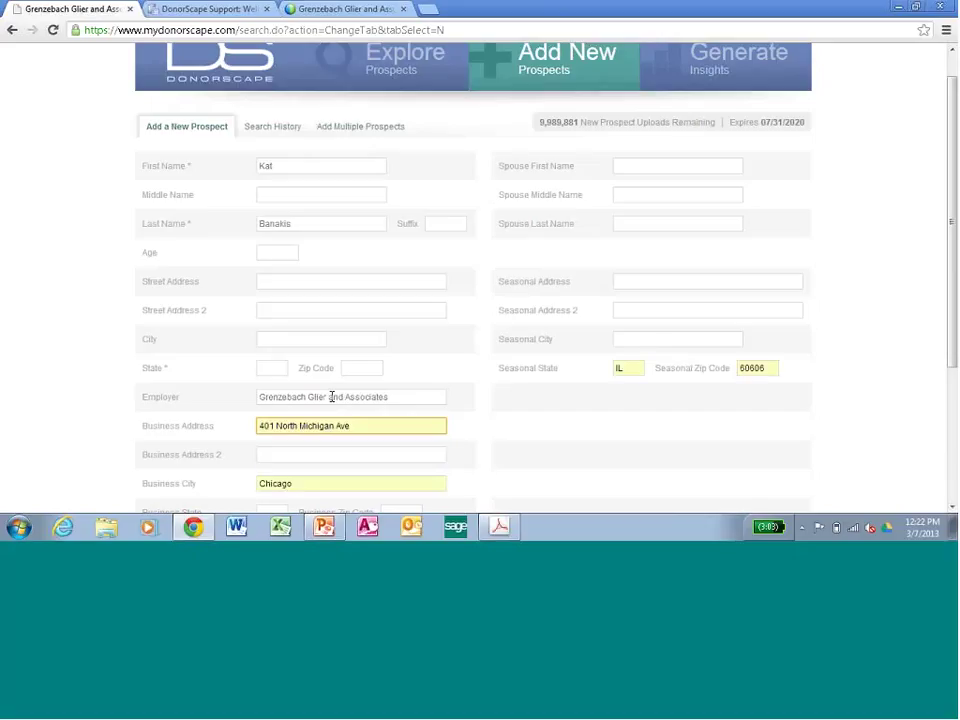
pyautogui.moveTo(766, 368); pyautogui.dragTo(690, 369)
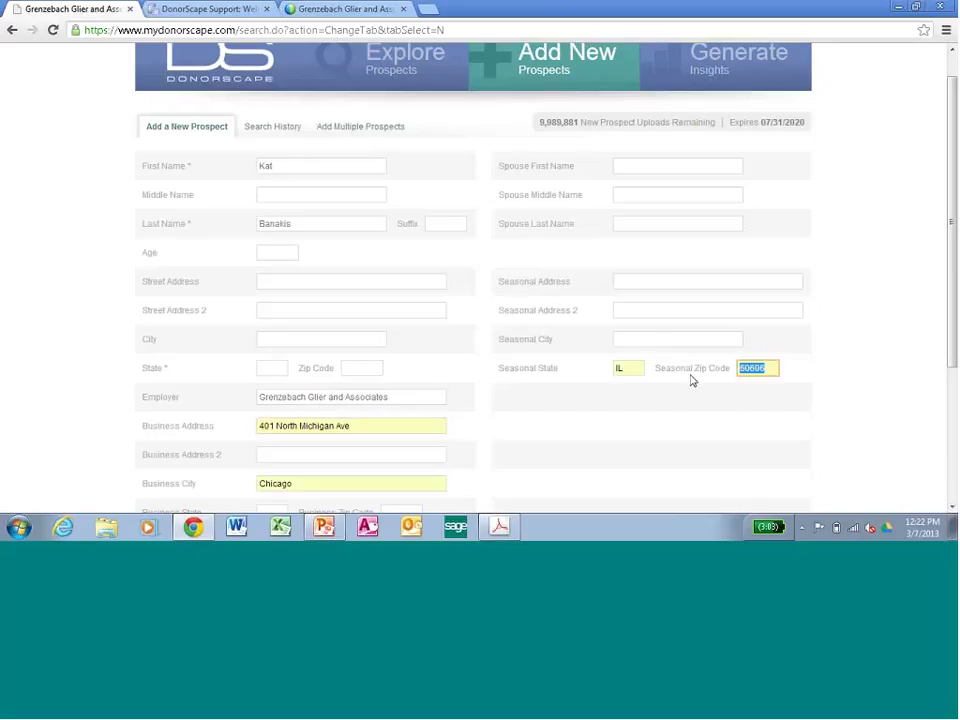
pyautogui.press('BackSpace')
# Step: Set the business state to IL and business zip to 60611
pyautogui.scroll(-3, 567, 412)
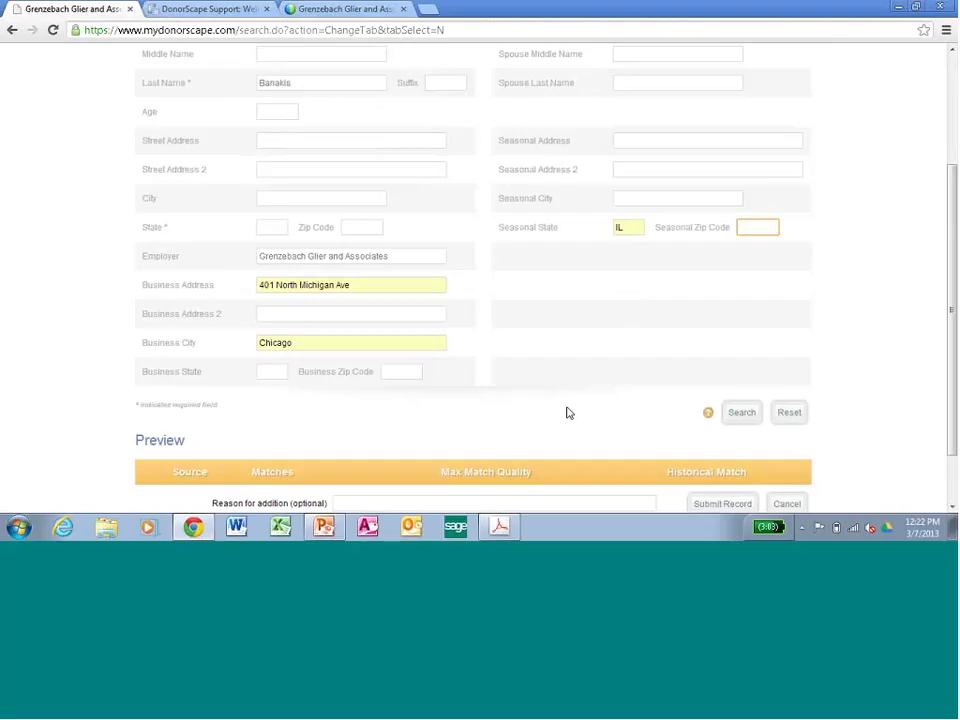
pyautogui.click(287, 371)
pyautogui.write('IL')
pyautogui.press('Down')
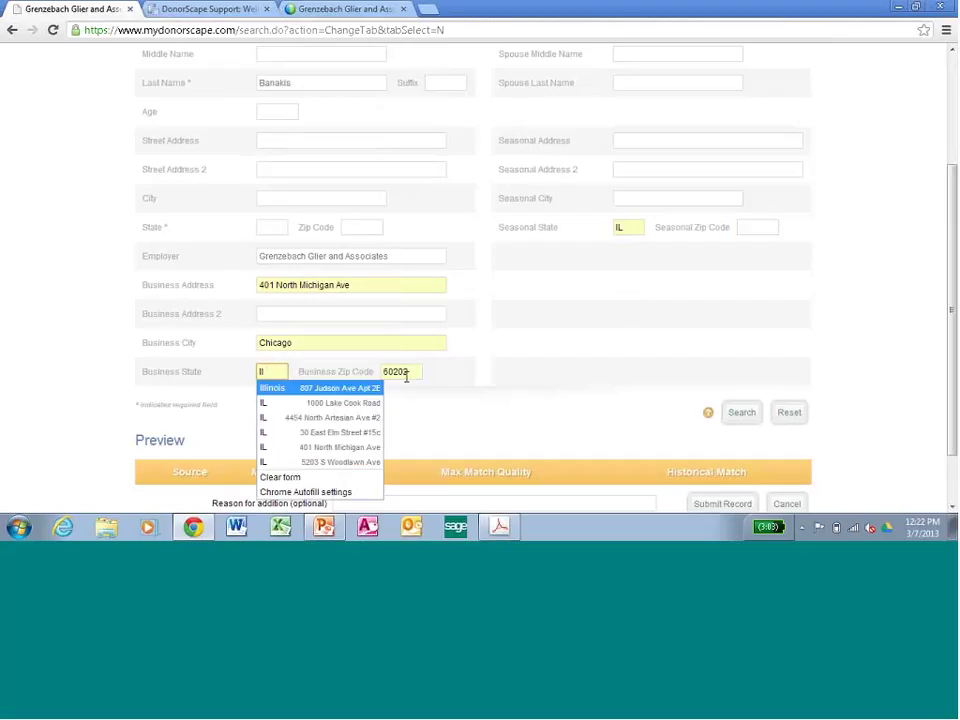
pyautogui.click(407, 374)
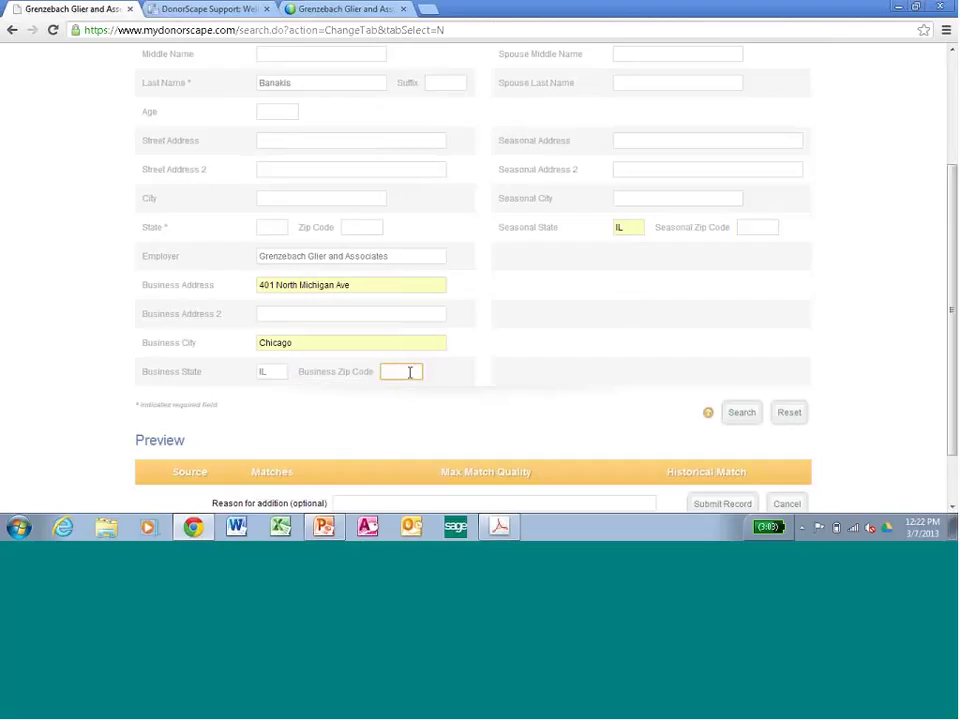
pyautogui.write('60611')
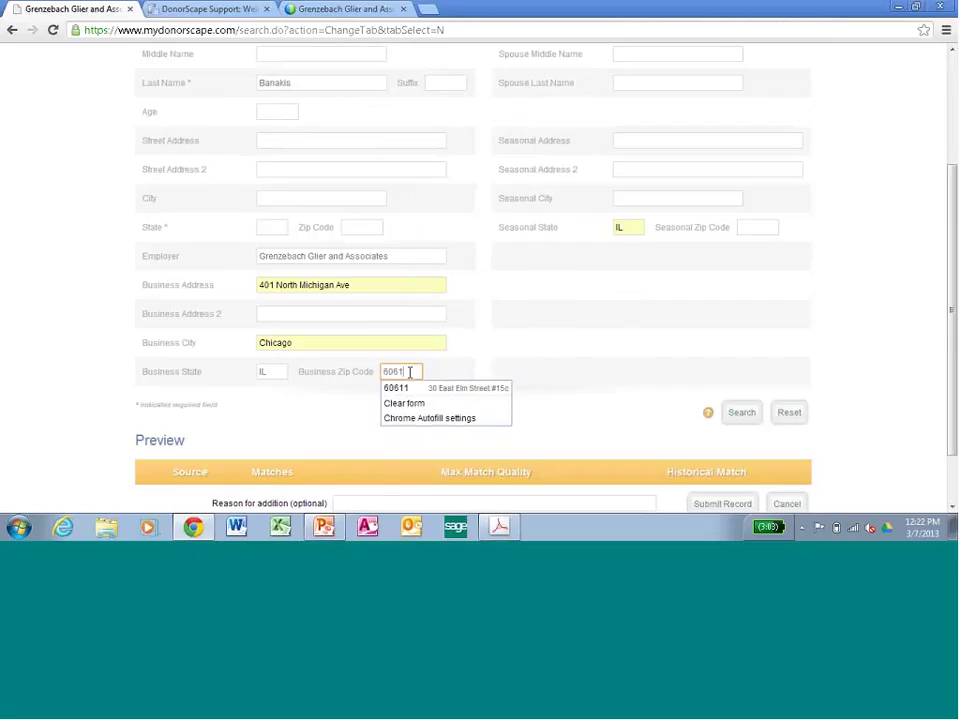
# Step: Add Suite 2800 as the second business address line and delete the autofilled seasonal state
pyautogui.click(306, 314)
pyautogui.write('Sui')
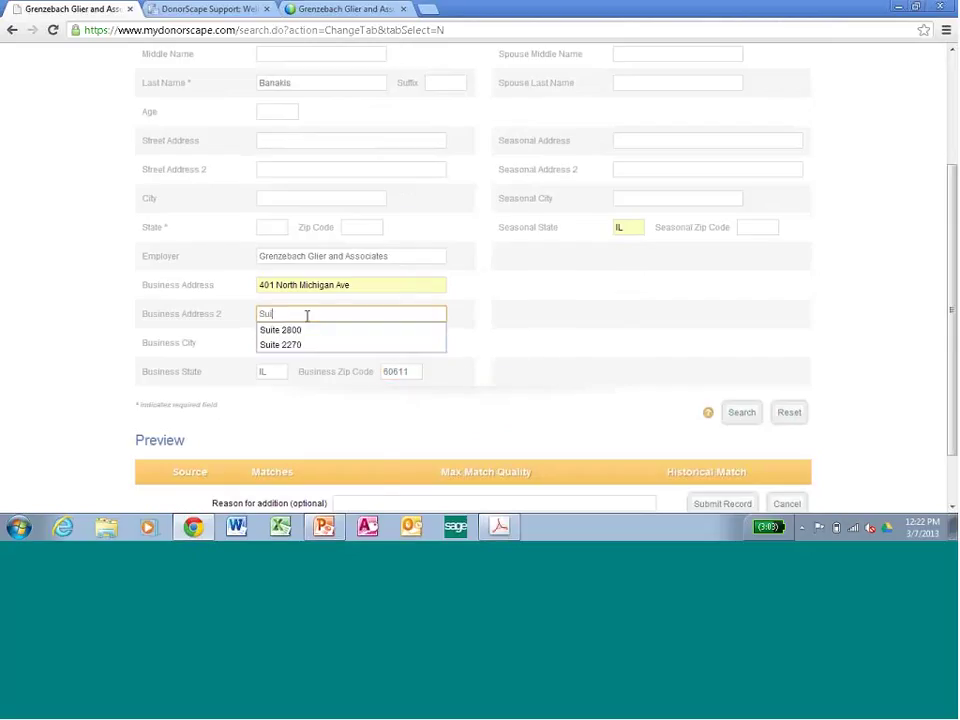
pyautogui.write('te')
pyautogui.click(300, 329)
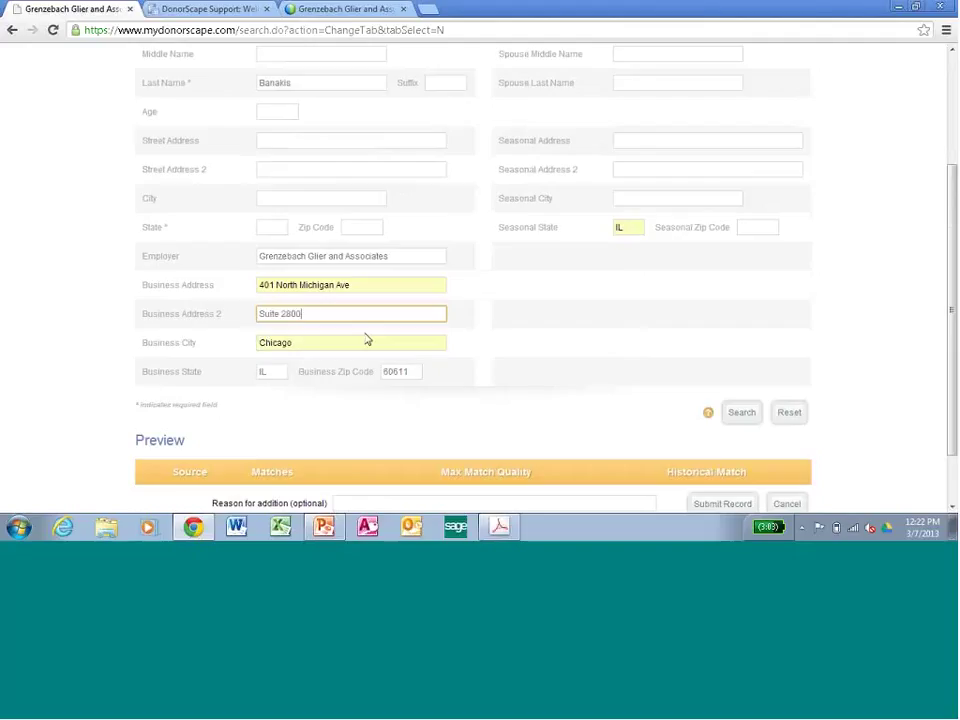
pyautogui.doubleClick(619, 227)
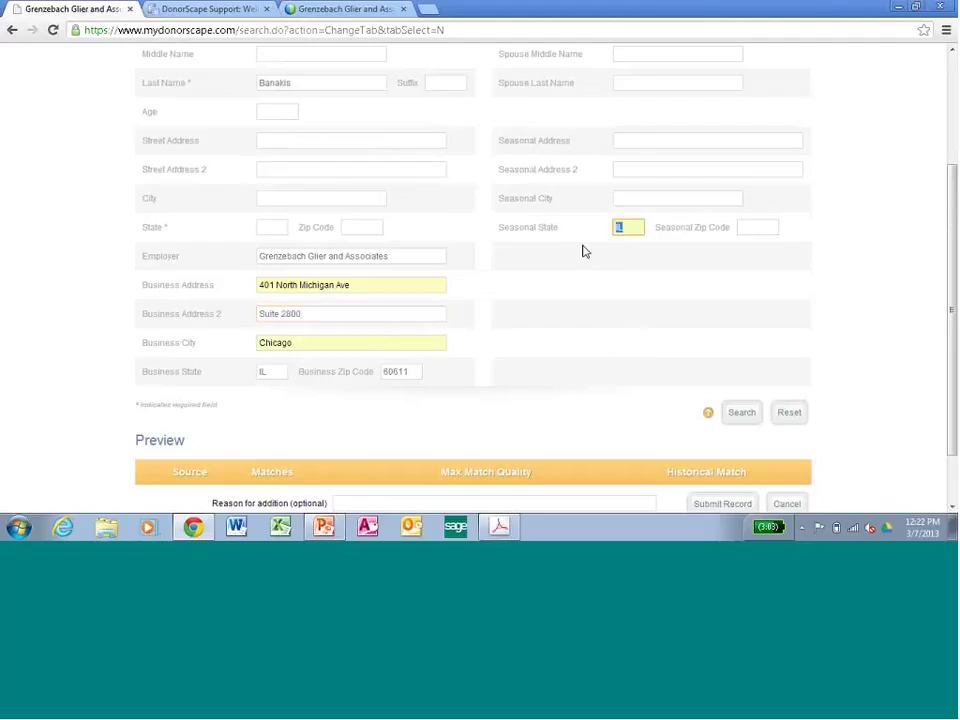
pyautogui.press('BackSpace')
pyautogui.scroll(-1, 690, 298)
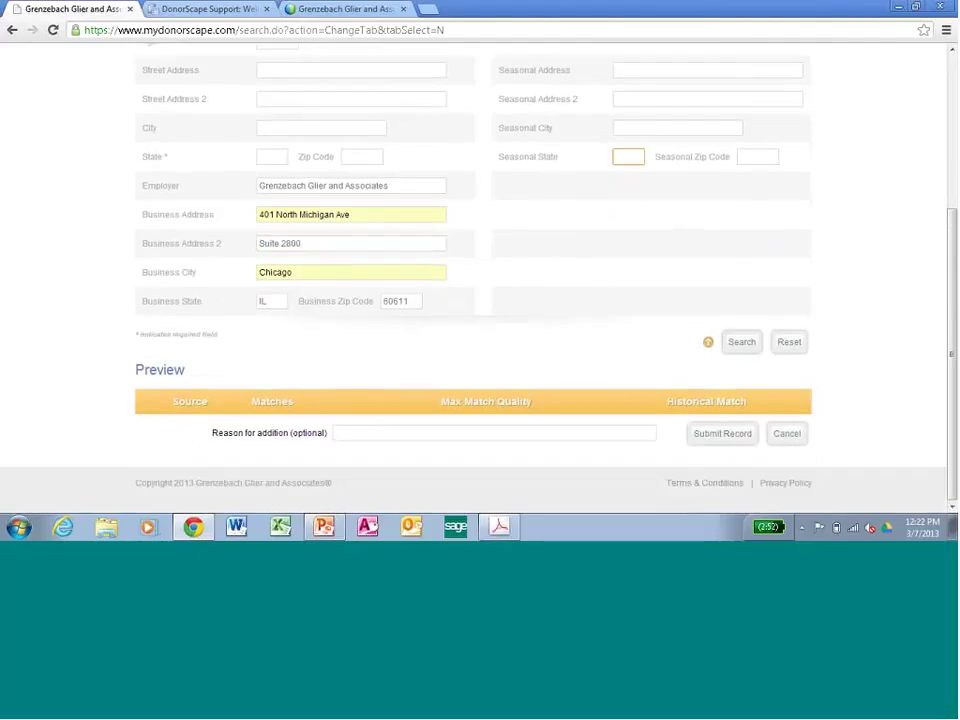
# Step: Run a match search, which flags home State as required, then fill home State with IL
pyautogui.moveTo(711, 345)
pyautogui.click(744, 348)
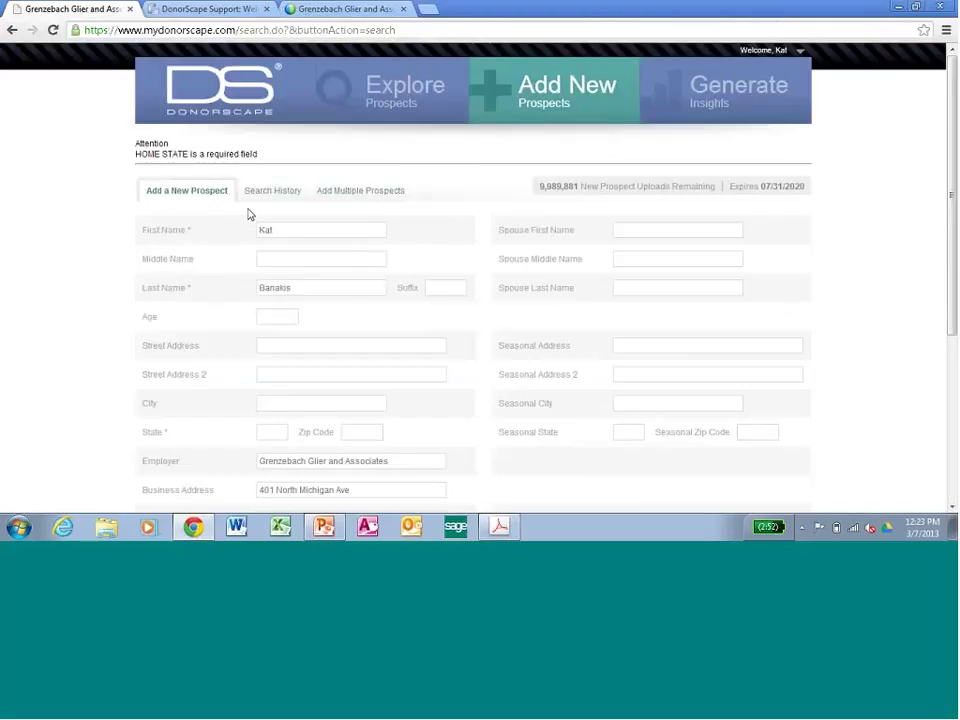
pyautogui.scroll(-1, 304, 249)
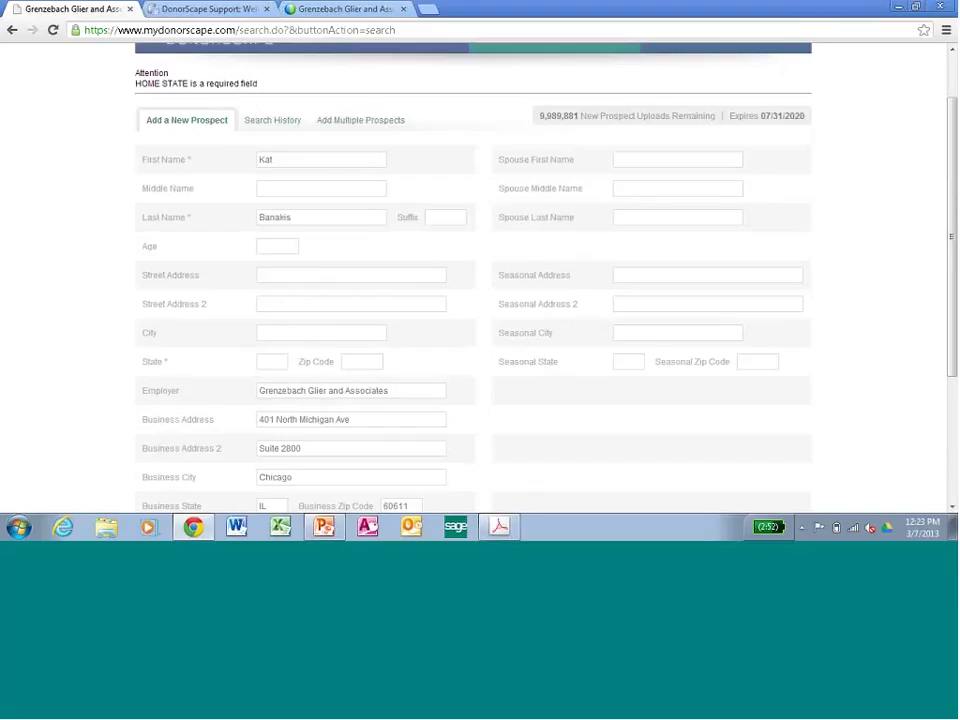
pyautogui.scroll(-2, 281, 162)
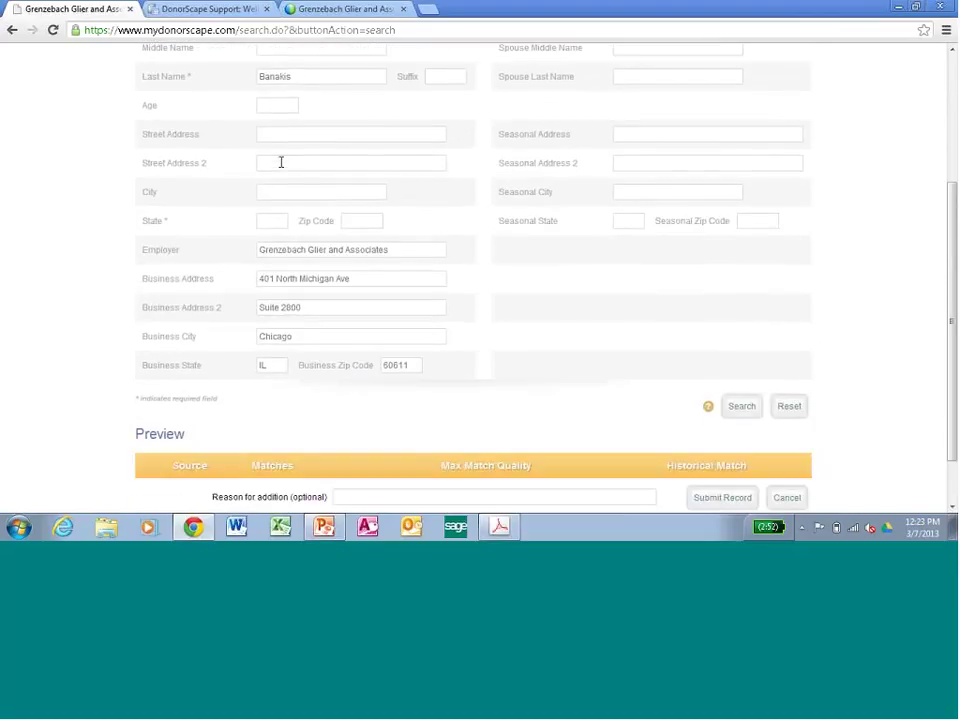
pyautogui.scroll(2, 281, 162)
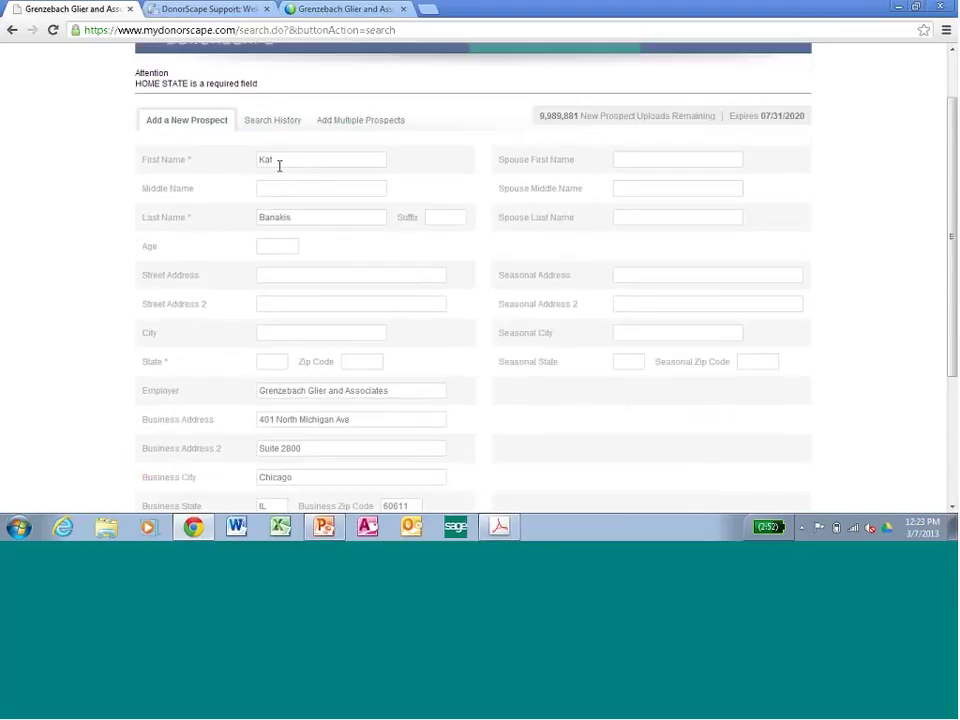
pyautogui.write('IL')
pyautogui.scroll(-3, 550, 445)
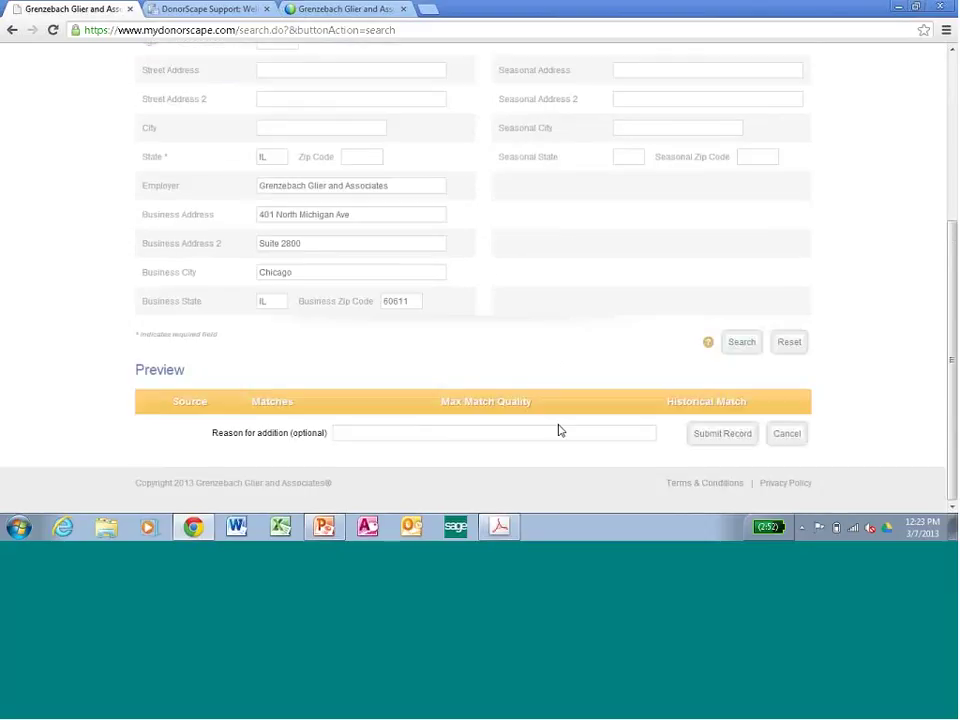
# Step: Search again for existing matches and review the Preview reporting No Results Found
pyautogui.click(742, 344)
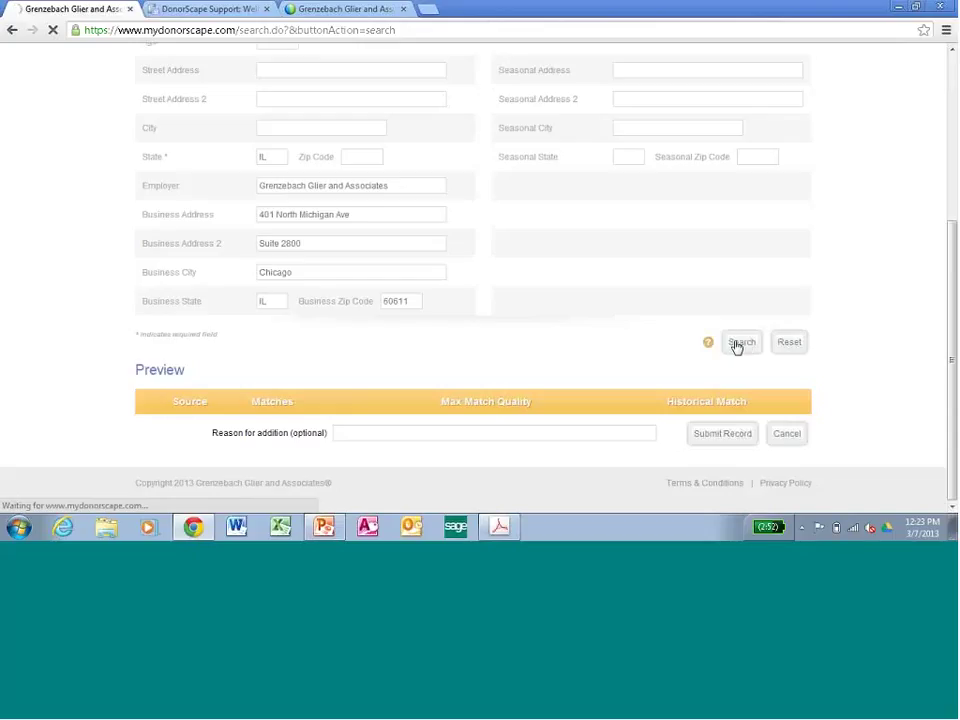
pyautogui.scroll(-3, 673, 381)
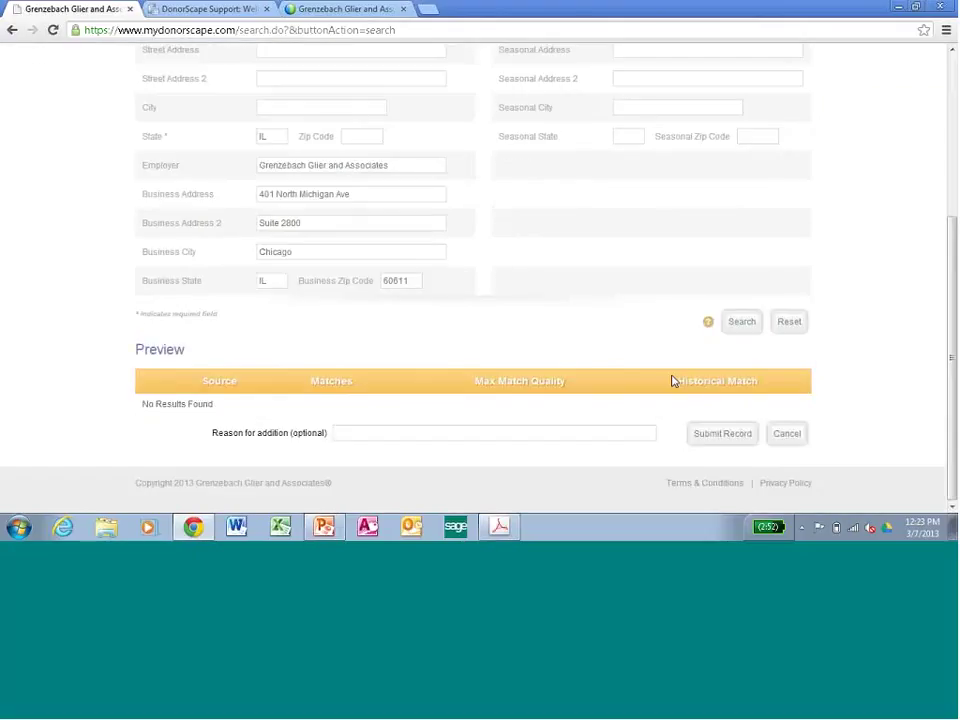
pyautogui.scroll(5, 670, 378)
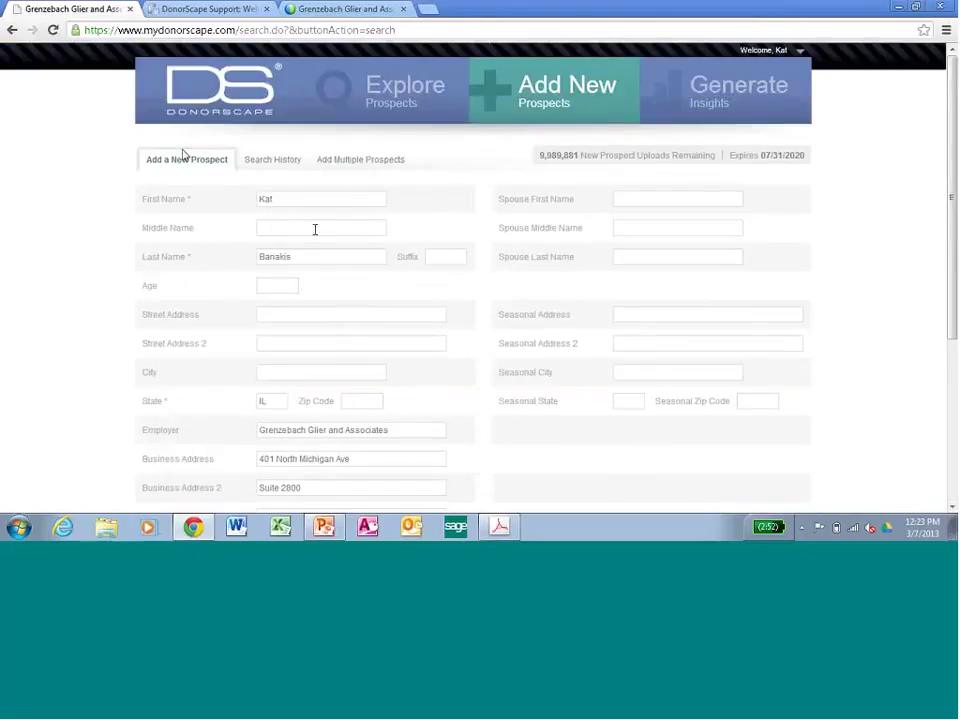
pyautogui.scroll(-5, 330, 250)
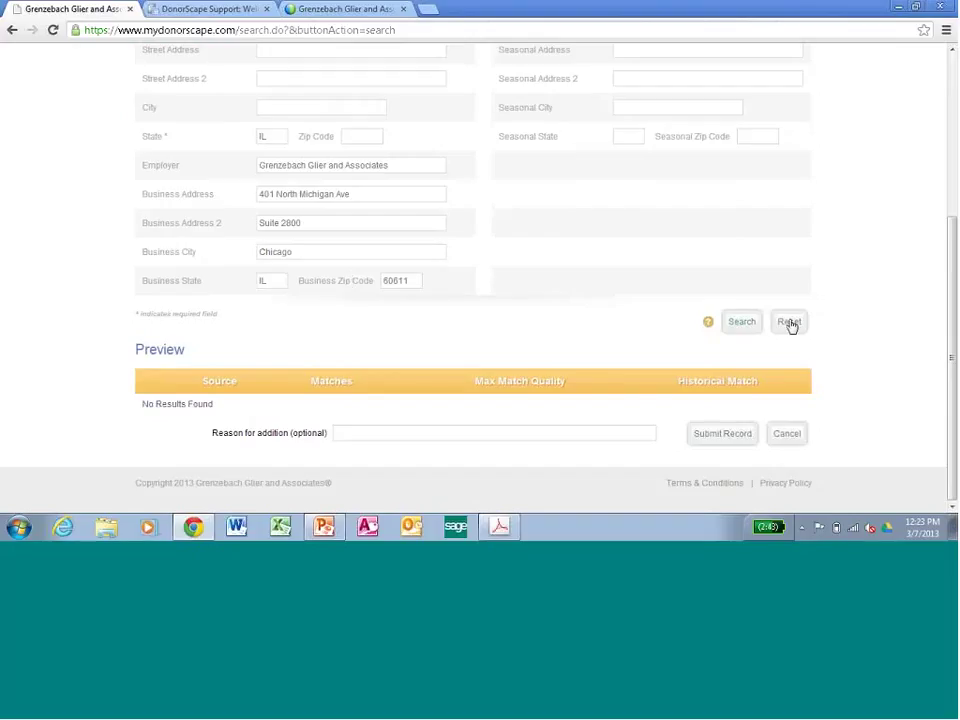
pyautogui.scroll(5, 499, 320)
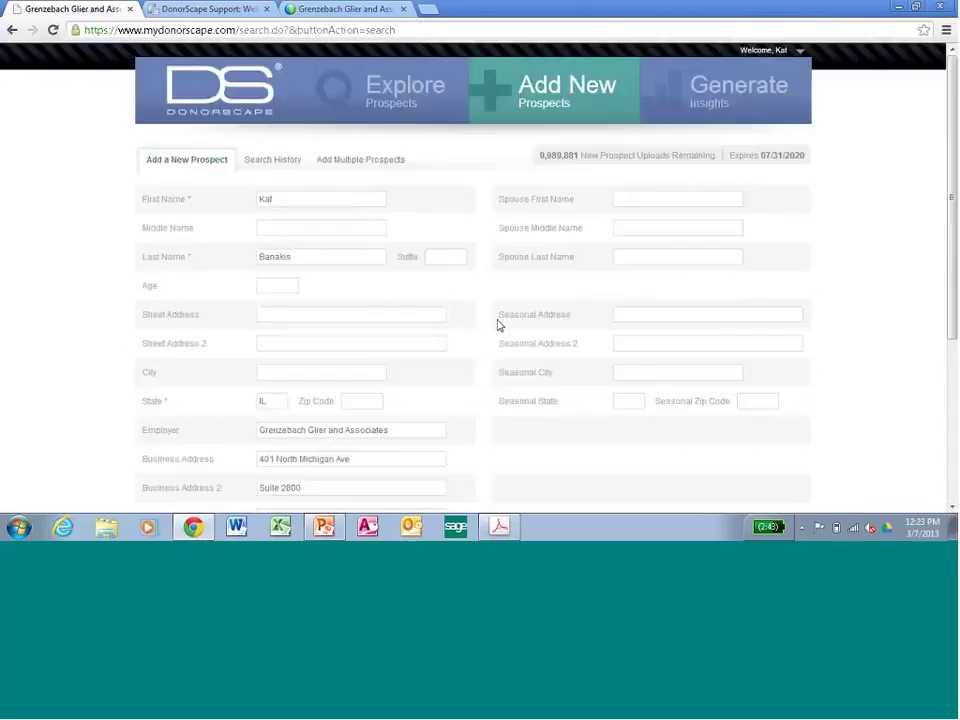
pyautogui.scroll(-5, 499, 324)
pyautogui.scroll(5, 501, 328)
# Step: Replace the name with a new prospect's and enter their home street address, city and state AK
pyautogui.click(219, 197)
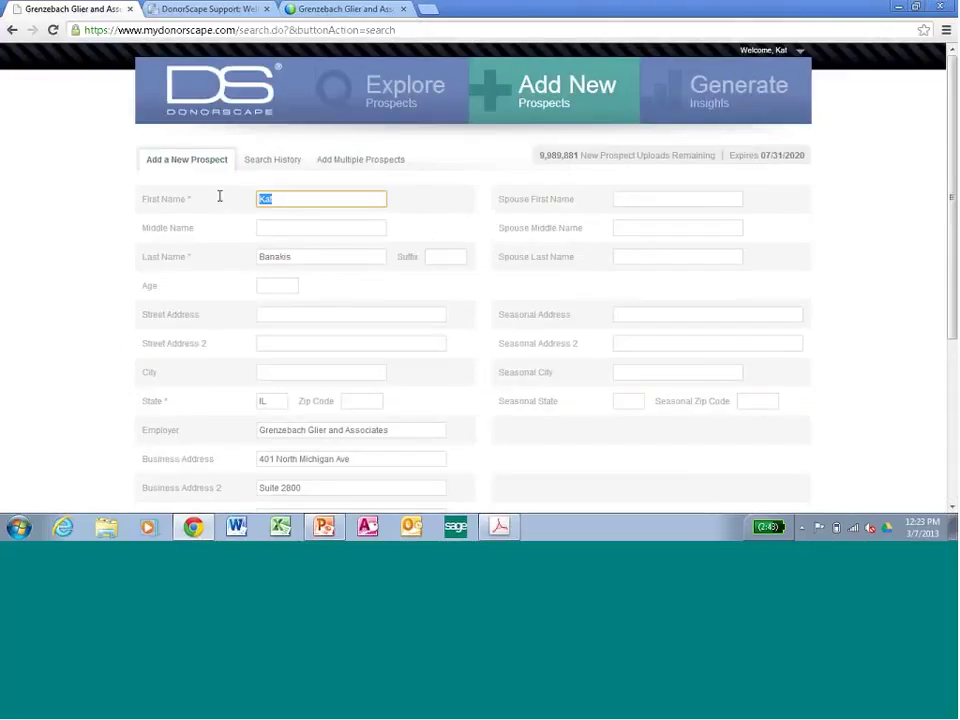
pyautogui.press('Tab')
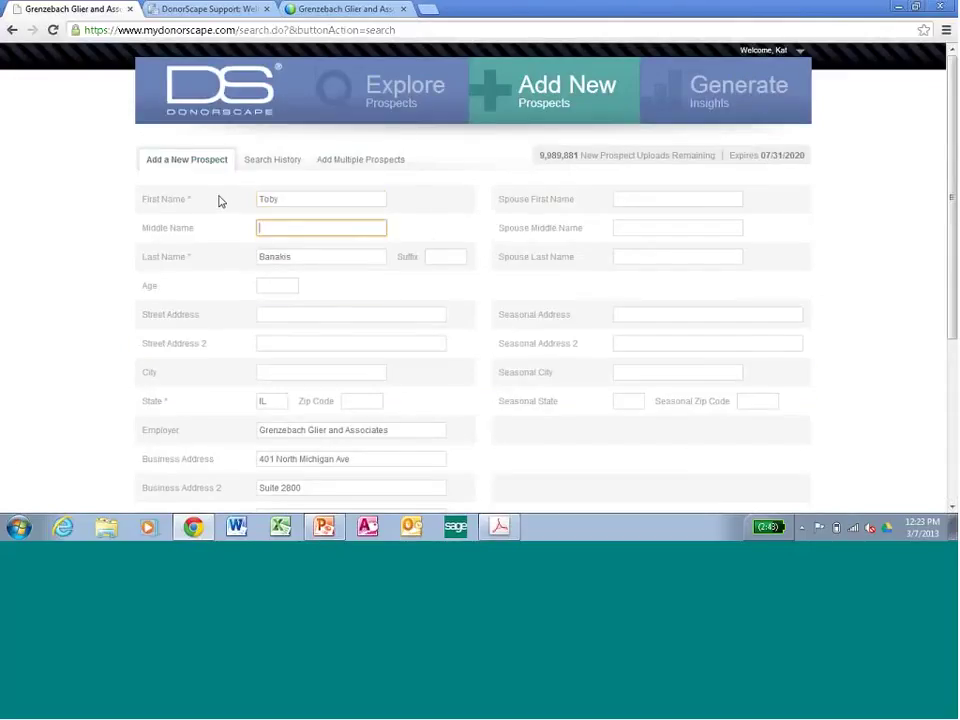
pyautogui.press('Tab')
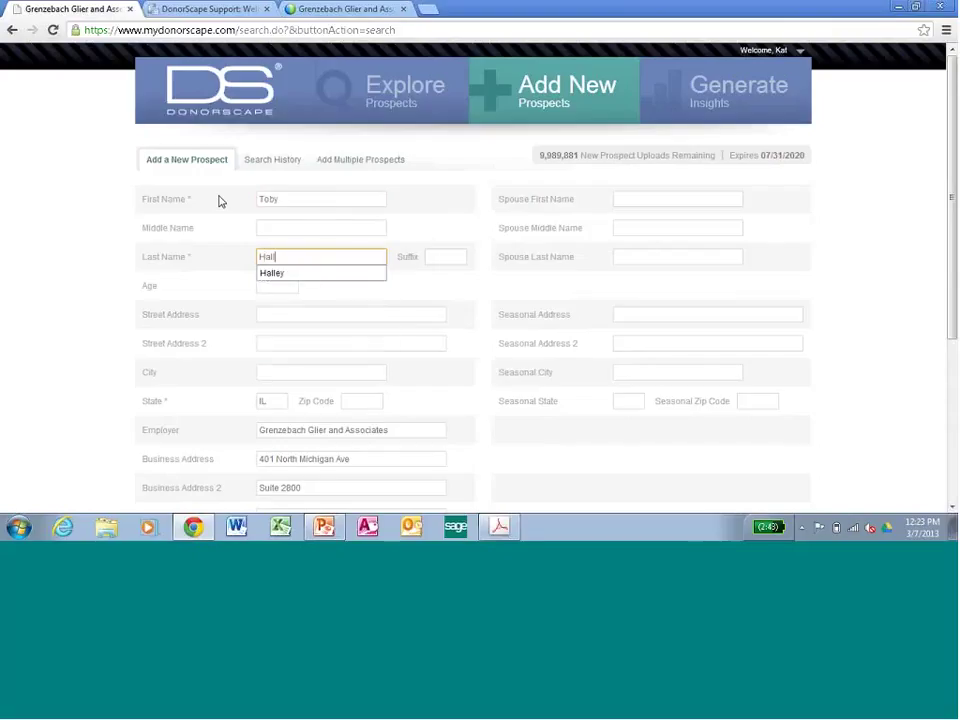
pyautogui.press('Tab')
pyautogui.press('Tab')
pyautogui.press('Tab')
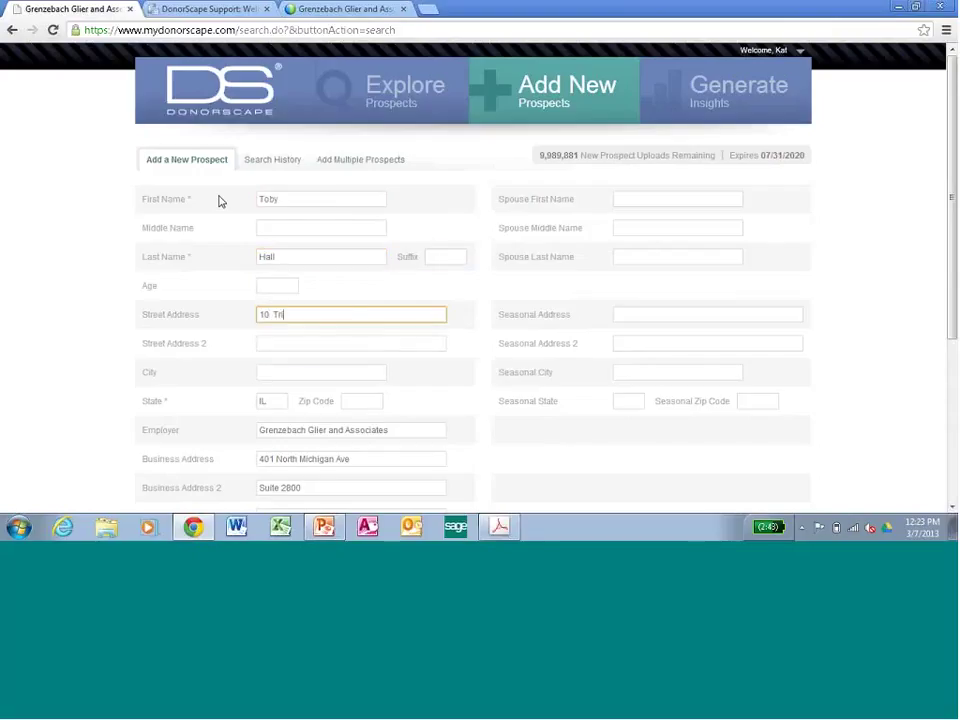
pyautogui.press('Tab')
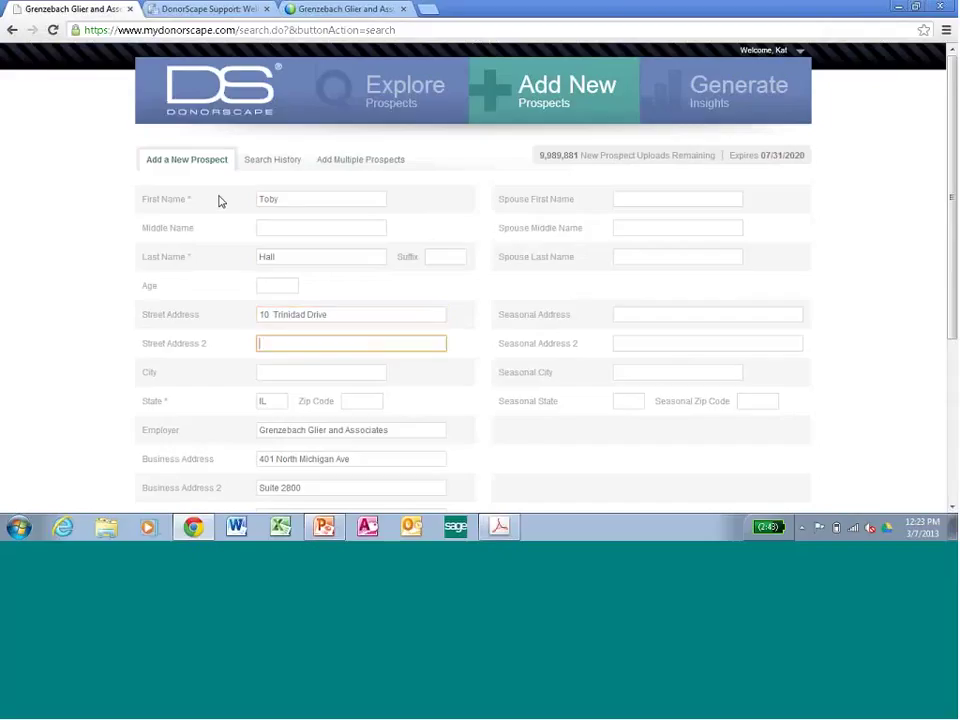
pyautogui.press('Tab')
pyautogui.write('Fai')
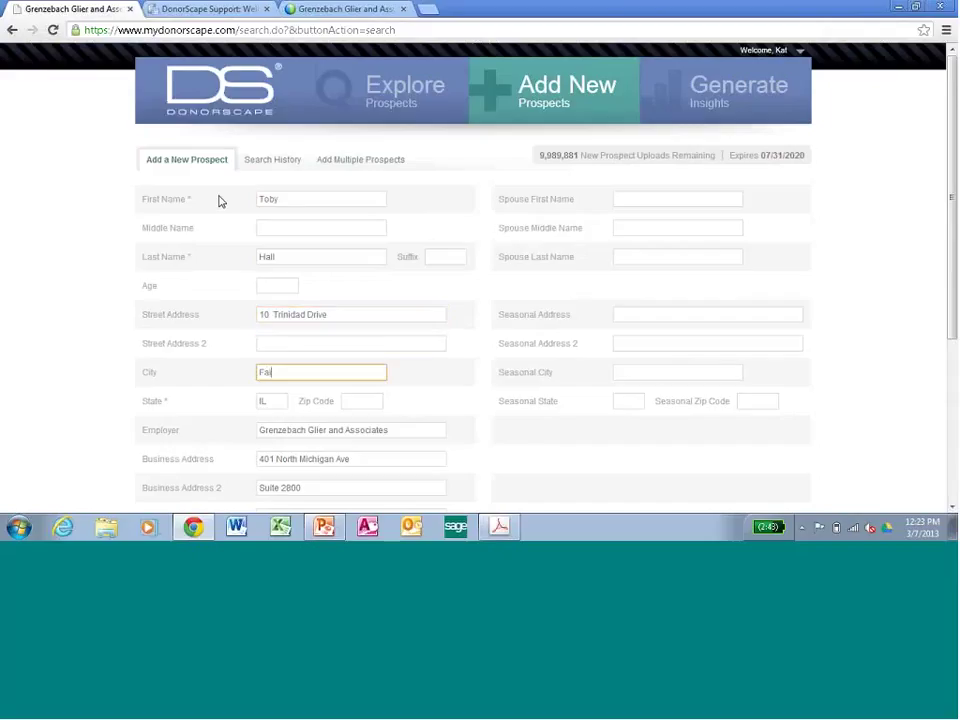
pyautogui.write('rbanks')
pyautogui.press('Tab')
pyautogui.write('AK')
pyautogui.press('Tab')
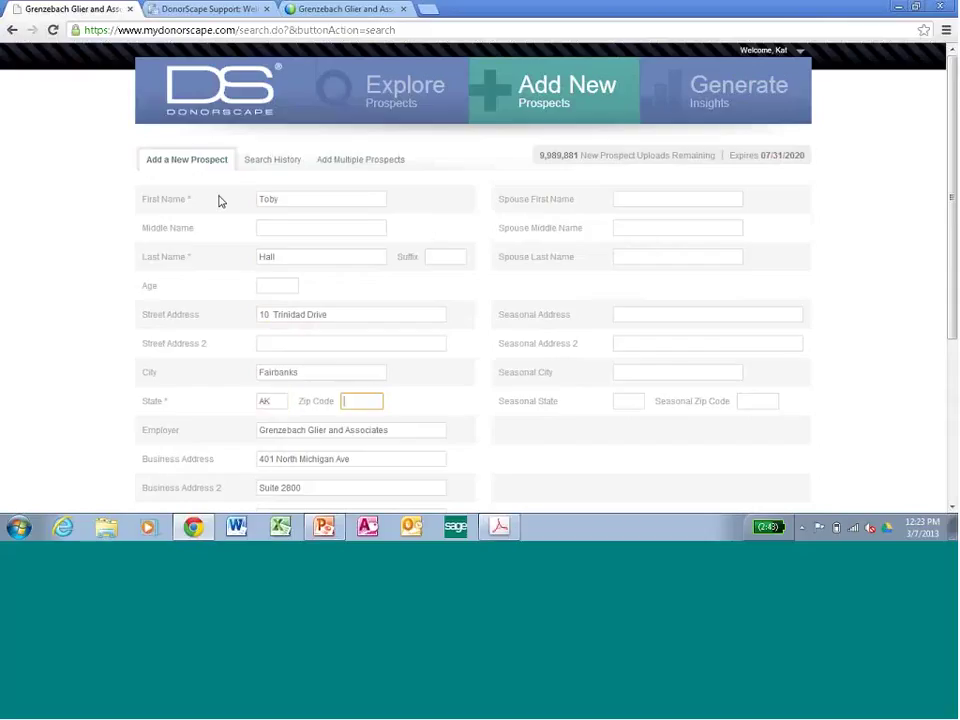
# Step: Clear the employer, business address, business city Chicago, state IL and zip 60611
pyautogui.press('Tab')
pyautogui.press('BackSpace')
pyautogui.press('Tab')
pyautogui.press('BackSpace')
pyautogui.press('Tab')
pyautogui.press('BackSpace')
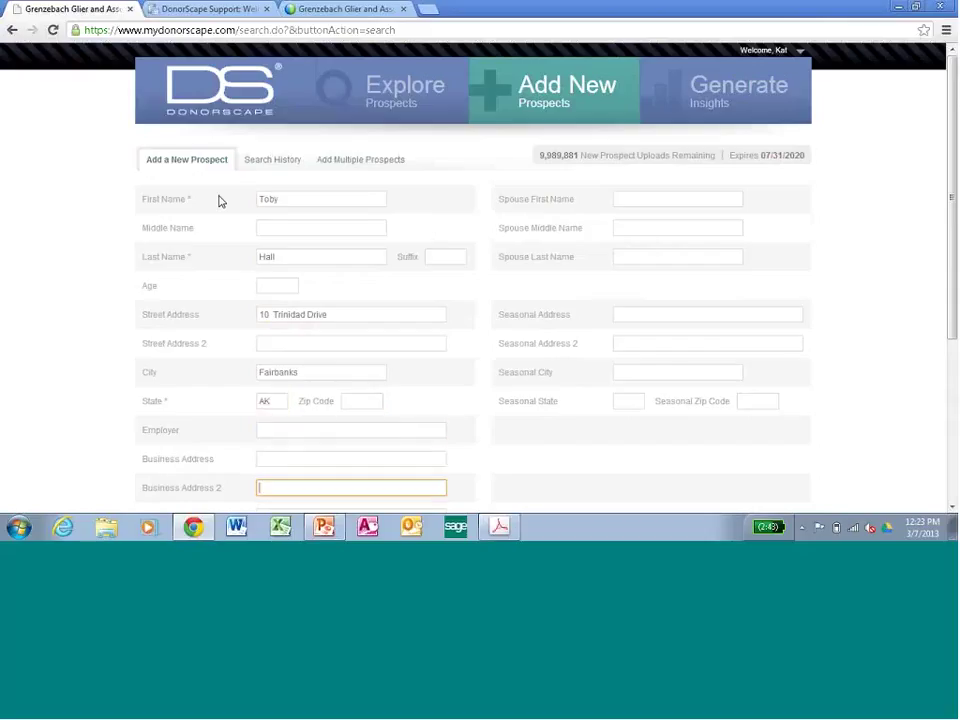
pyautogui.scroll(-3, 221, 201)
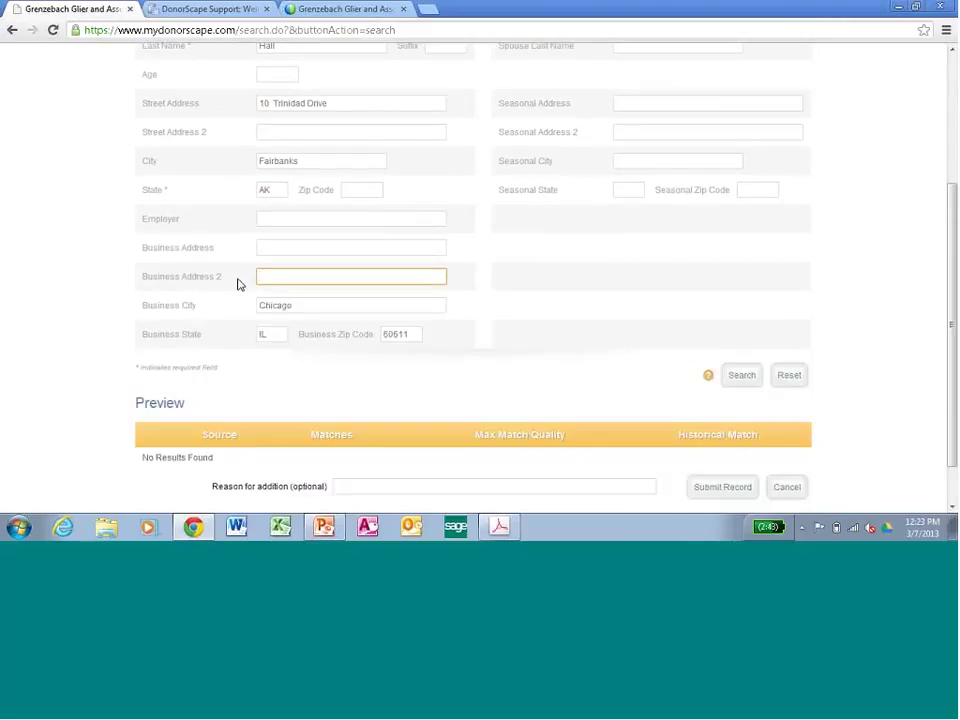
pyautogui.press('Tab')
pyautogui.press('BackSpace')
pyautogui.press('Tab')
pyautogui.press('BackSpace')
pyautogui.press('Tab')
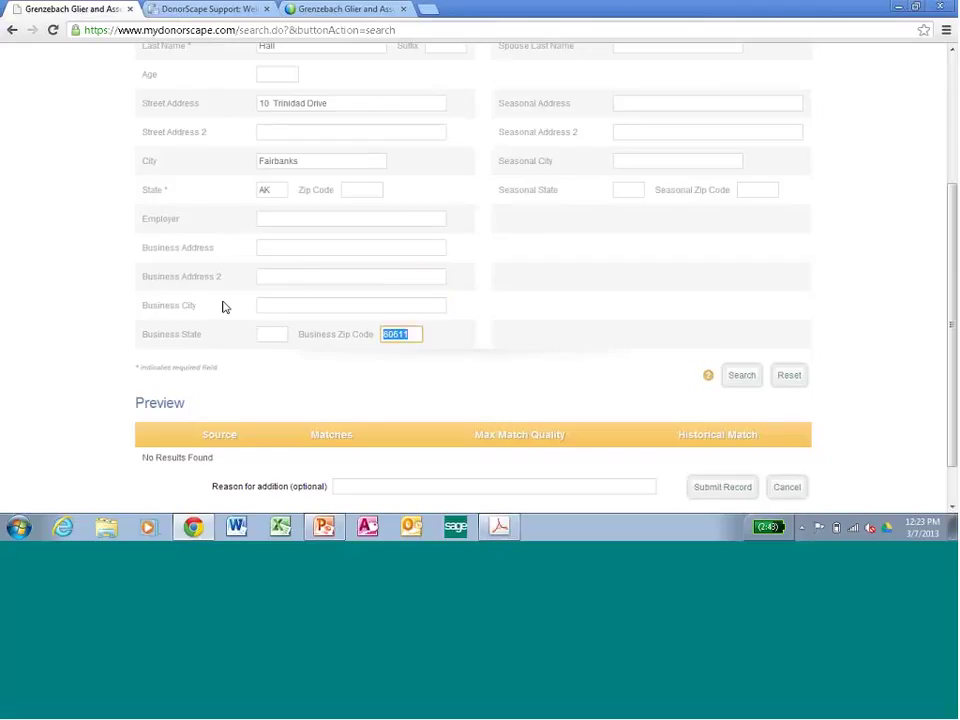
pyautogui.press('BackSpace')
# Step: Search for matches, review the DnB and LexisNexis results, and submit the Alaska prospect
pyautogui.click(743, 376)
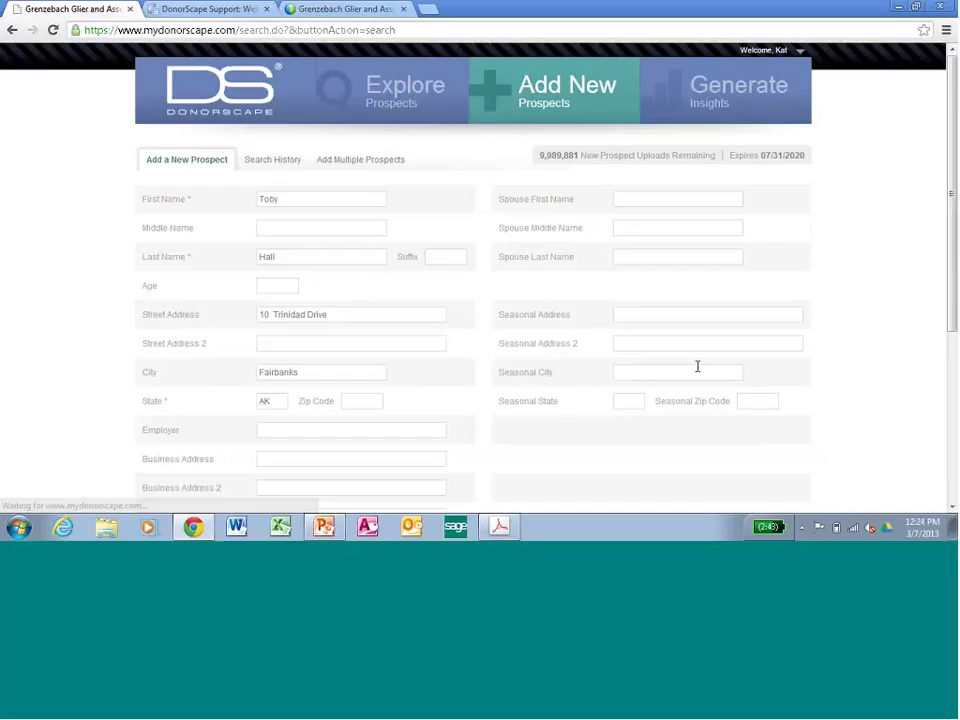
pyautogui.scroll(-4, 695, 366)
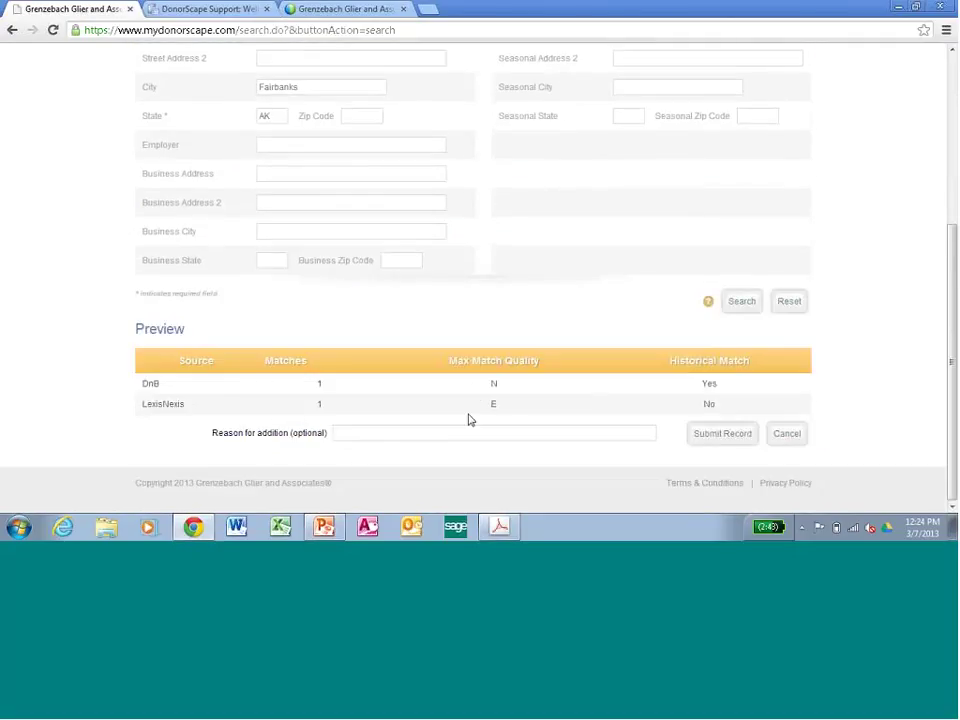
pyautogui.click(727, 441)
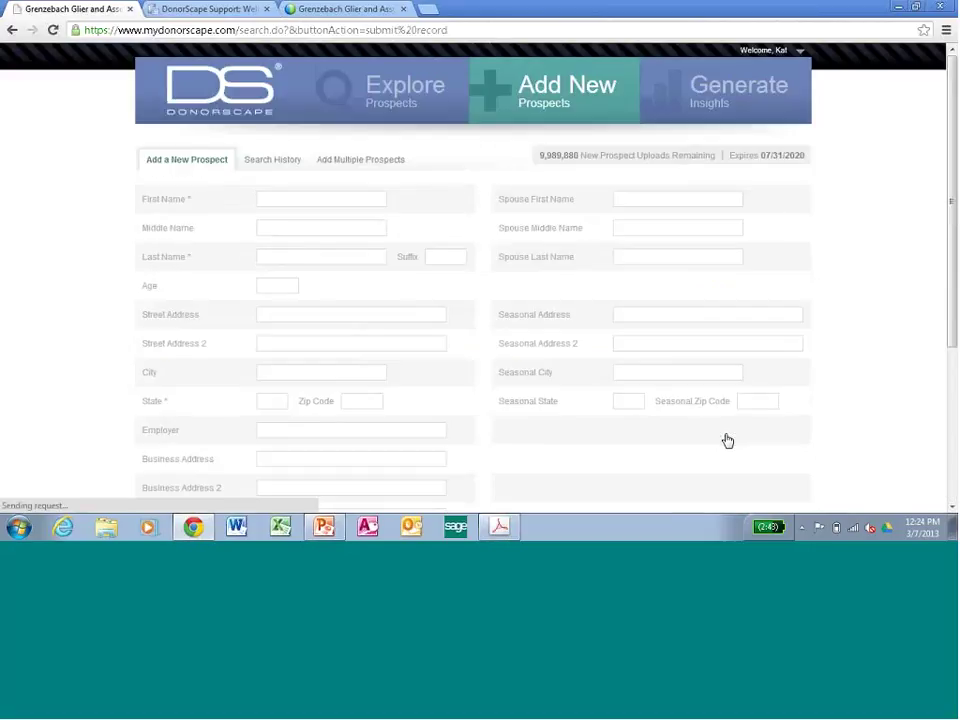
pyautogui.scroll(-1, 724, 439)
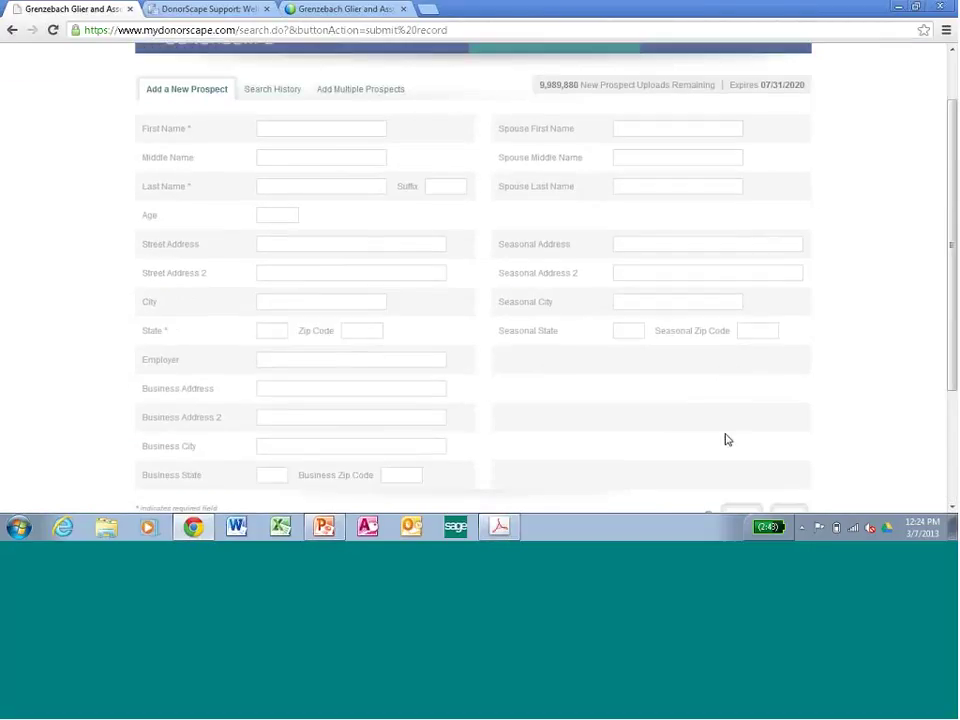
pyautogui.scroll(1, 724, 439)
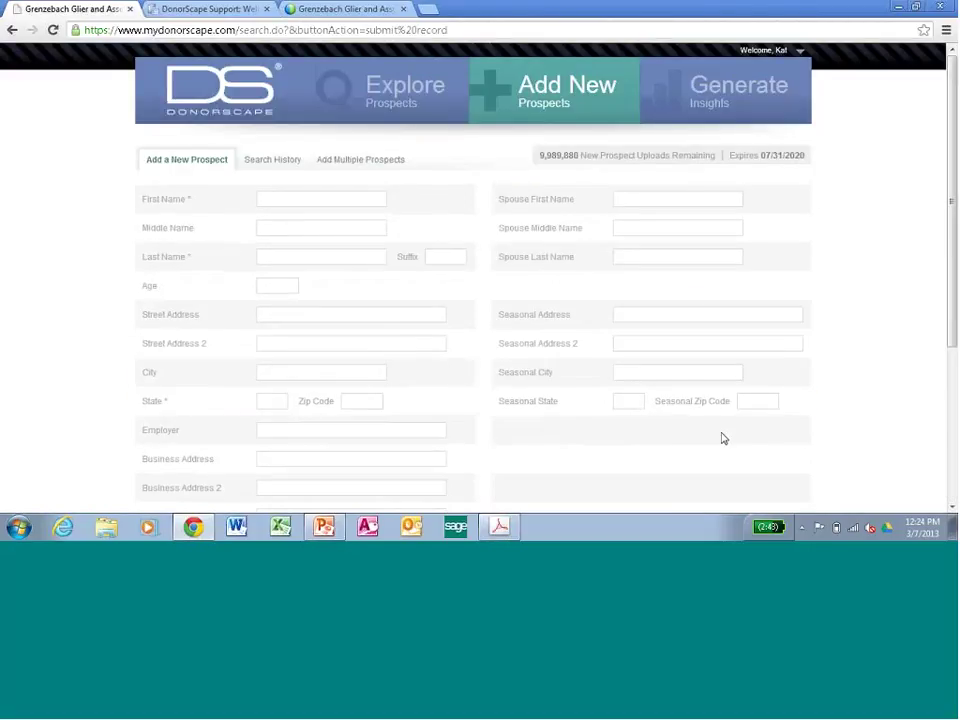
# Step: Explore prospects uploaded from 03/07/2013 to 03/07/2013, finding the single new Alaska prospect
pyautogui.click(395, 97)
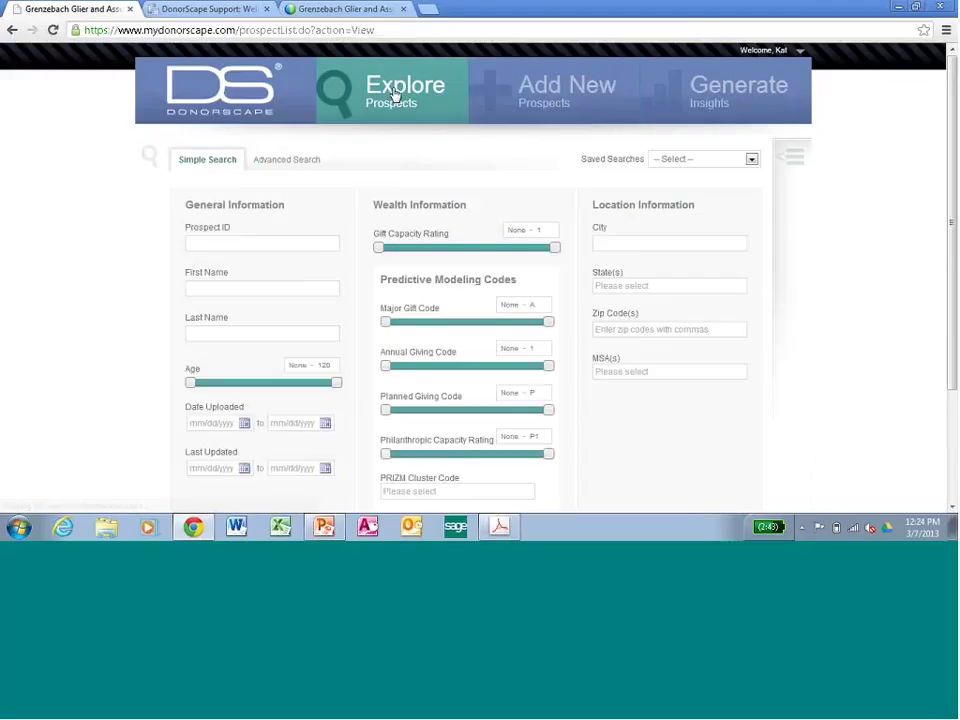
pyautogui.scroll(-3, 395, 97)
pyautogui.click(215, 269)
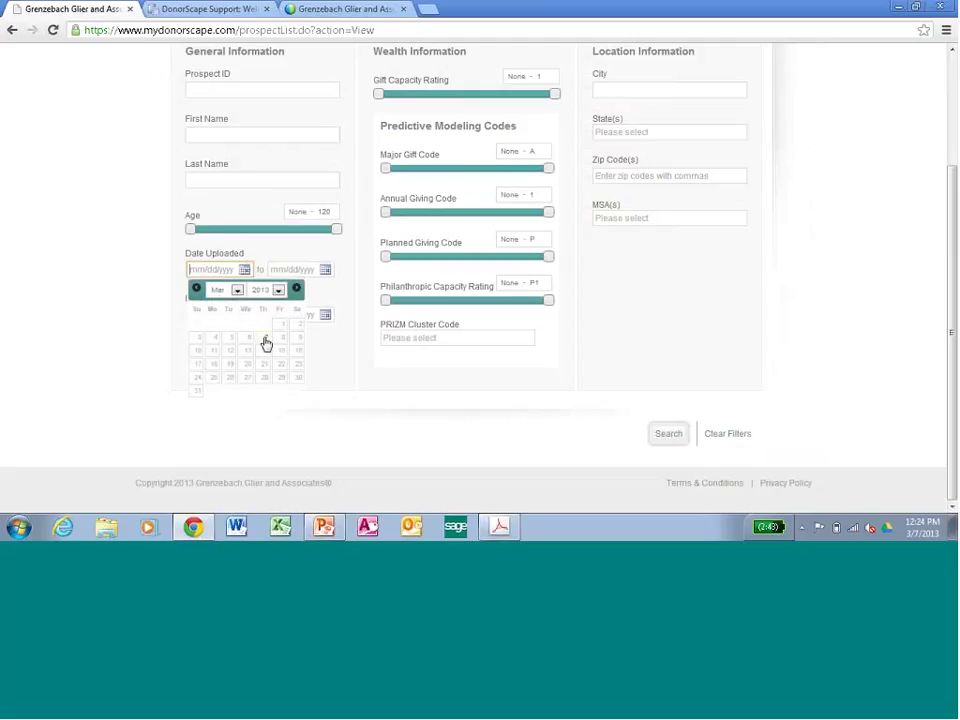
pyautogui.click(265, 338)
pyautogui.click(296, 270)
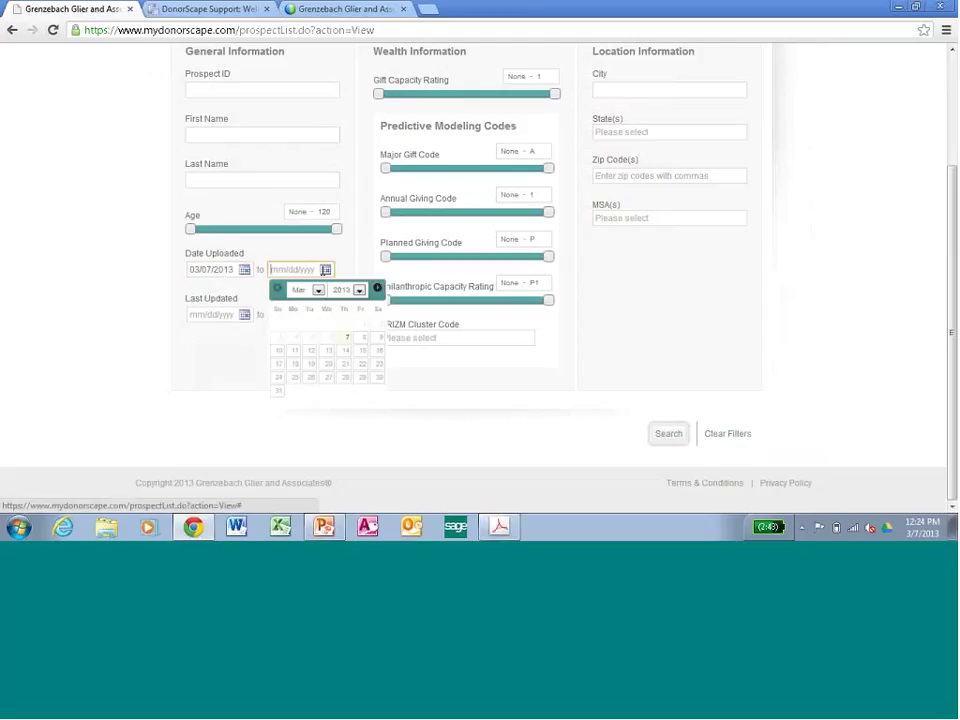
pyautogui.click(344, 338)
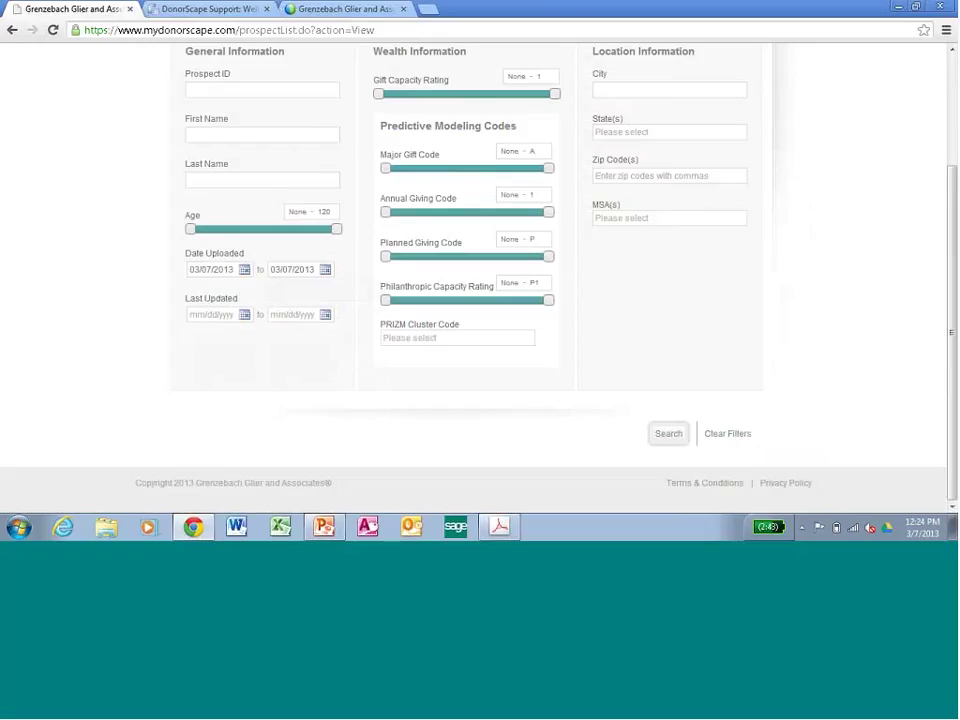
pyautogui.click(675, 439)
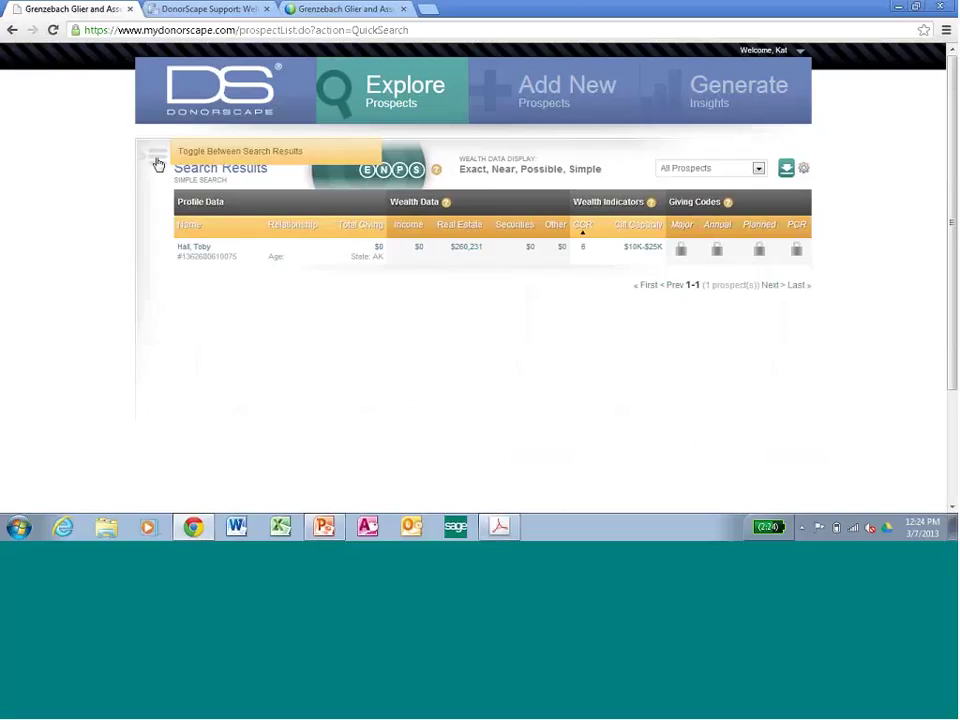
pyautogui.click(591, 100)
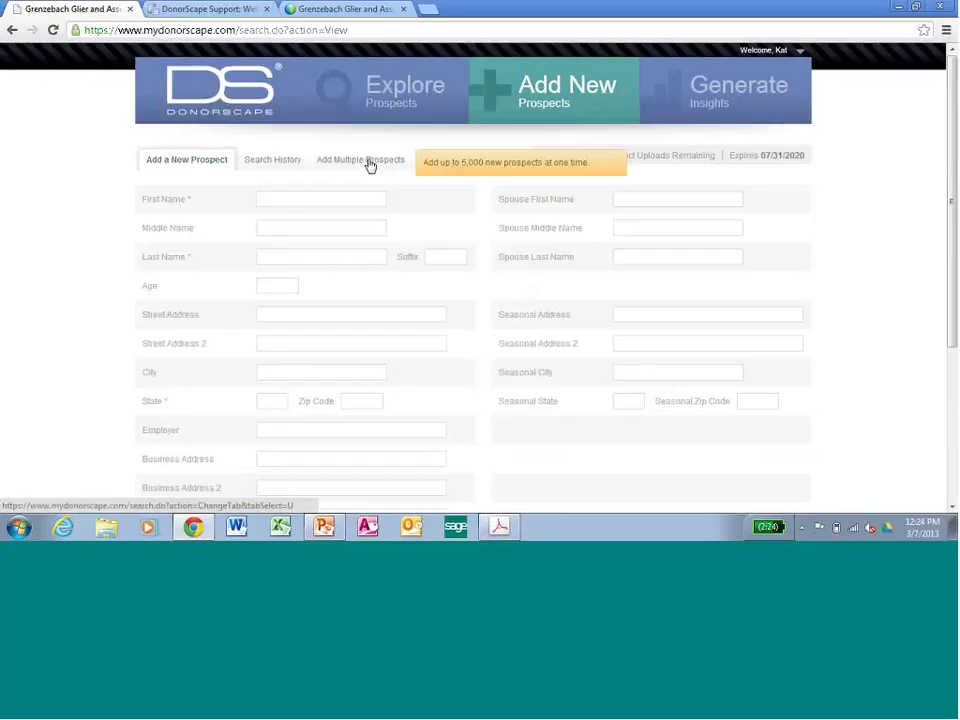
# Step: Download the ggaExpressTemplate bulk-upload template and open it in Excel
pyautogui.click(369, 162)
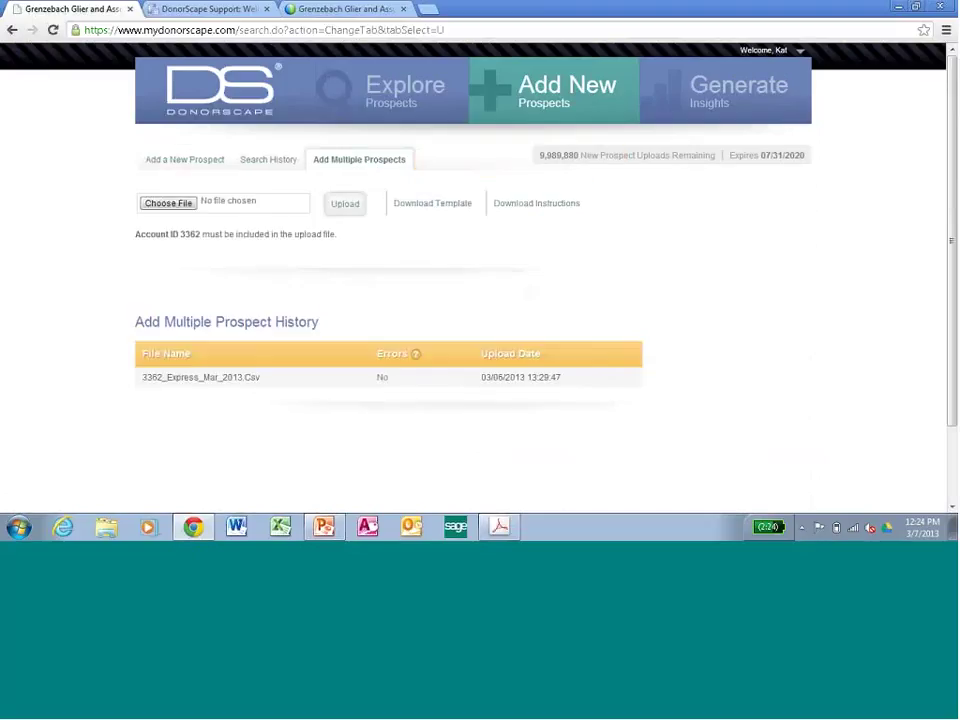
pyautogui.click(441, 208)
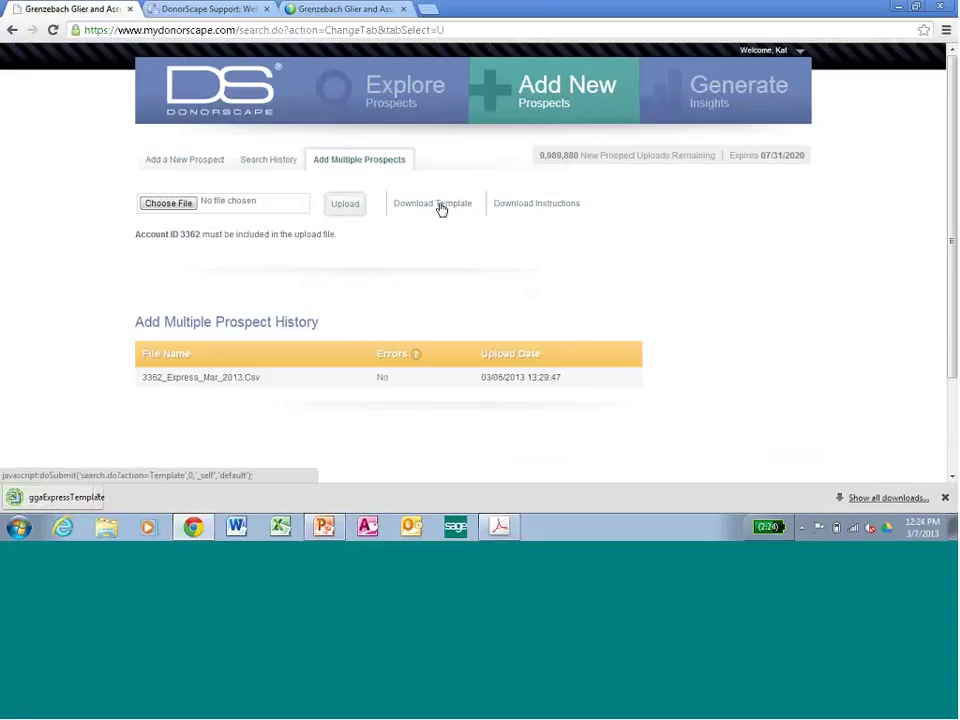
pyautogui.click(86, 500)
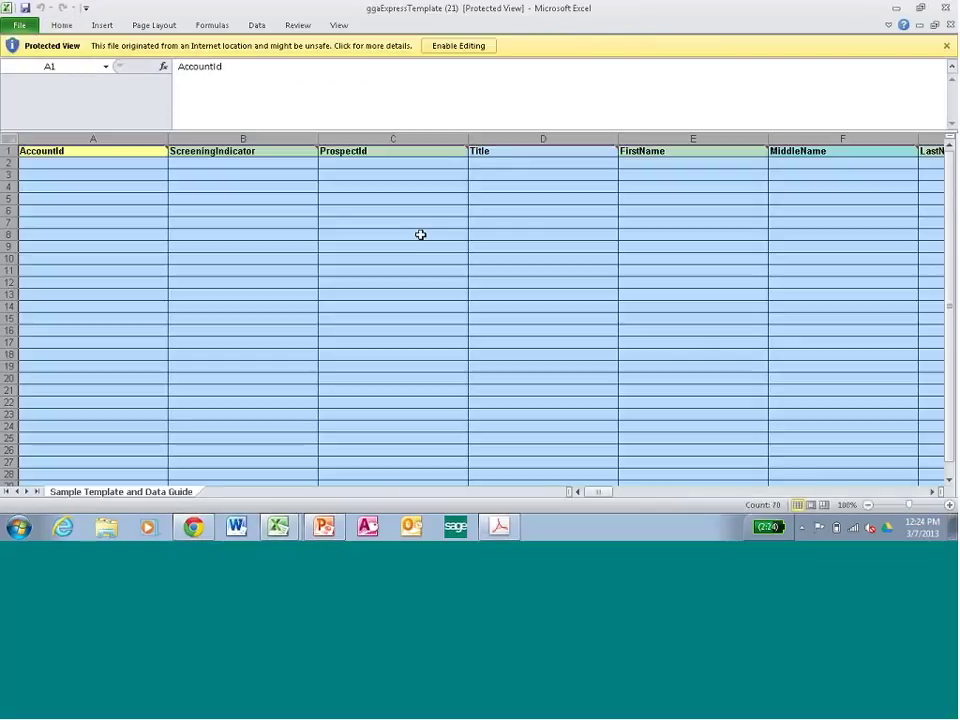
# Step: Enable editing on ggaExpressTemplate and review its headers and notes from AccountId to HomeAptUnitSuite
pyautogui.click(458, 45)
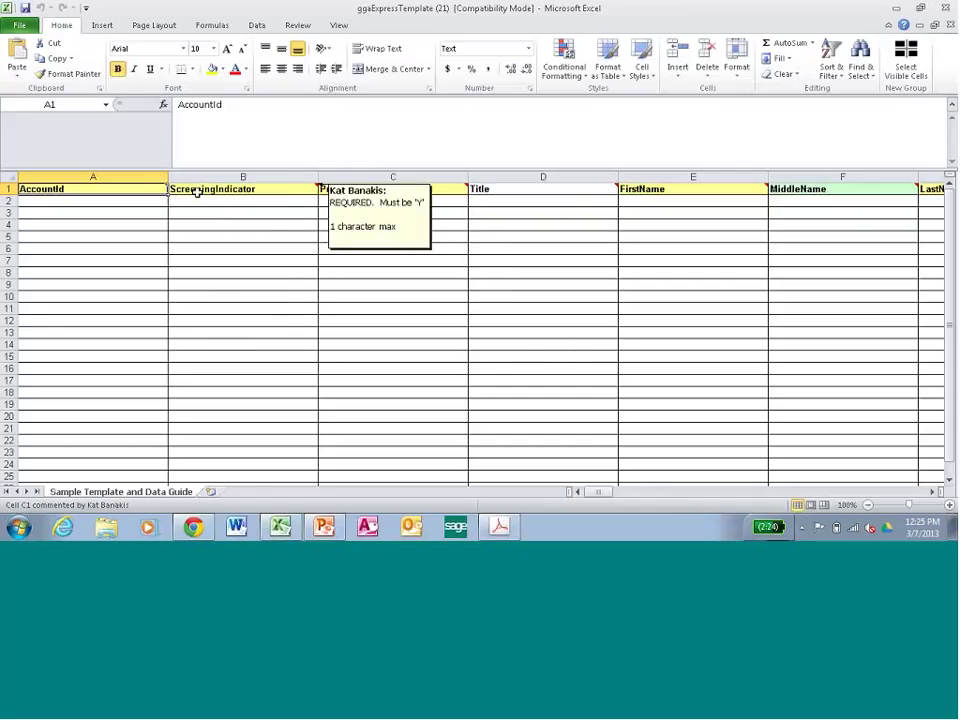
pyautogui.moveTo(222, 190)
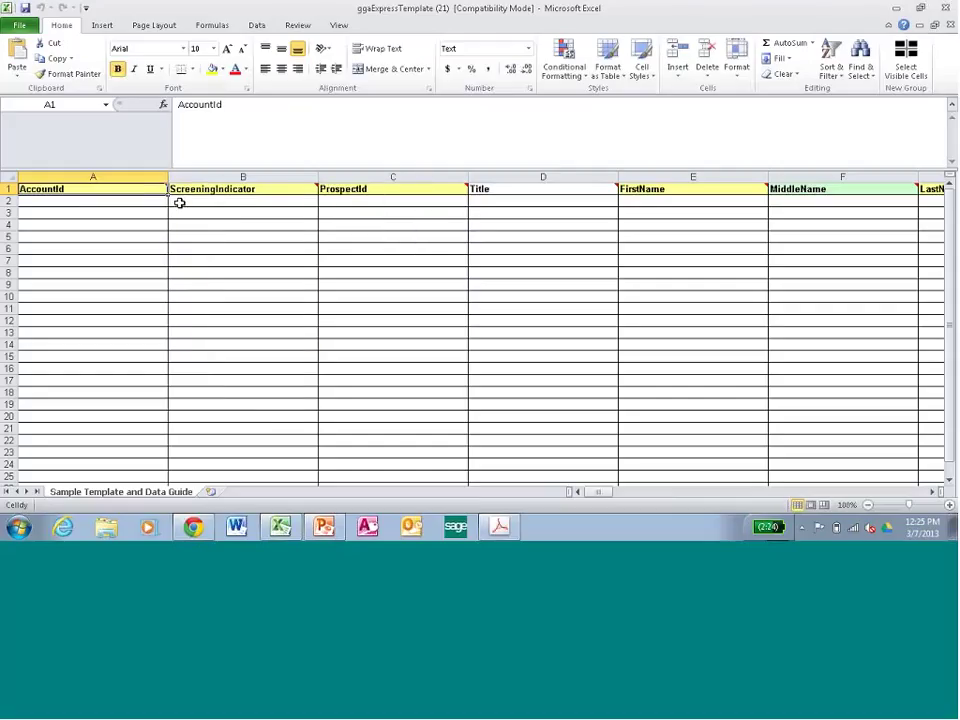
pyautogui.click(92, 205)
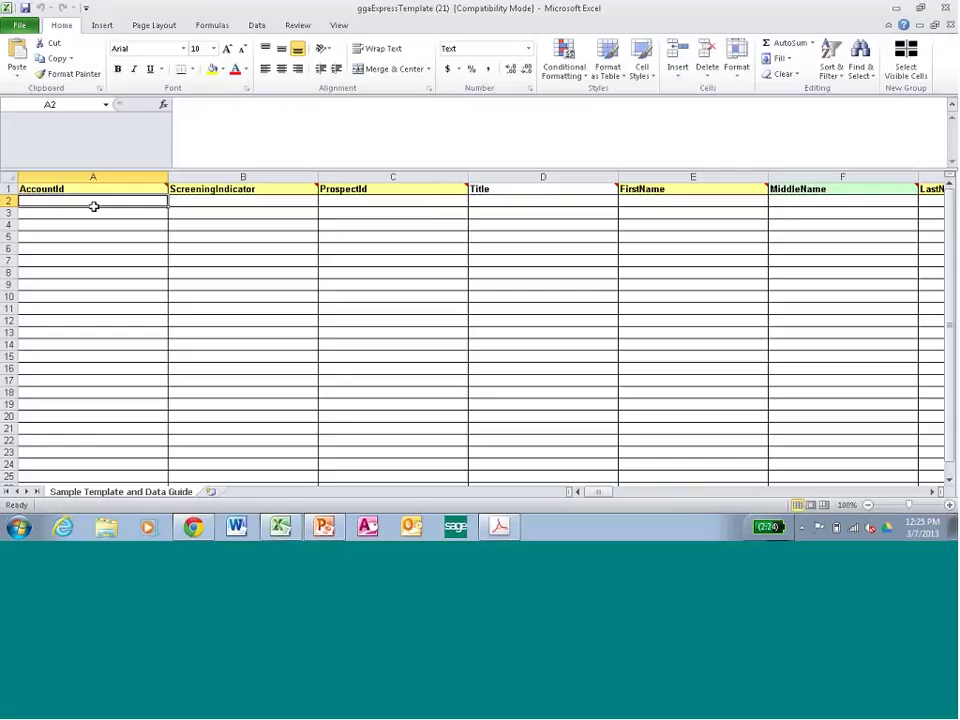
pyautogui.click(248, 204)
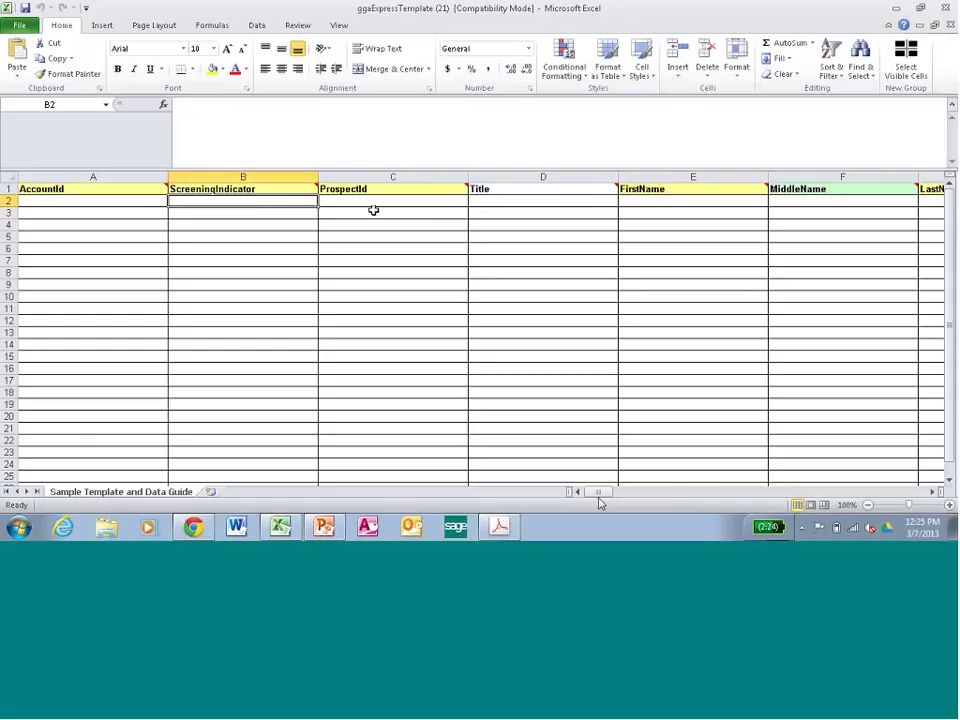
pyautogui.moveTo(599, 499); pyautogui.dragTo(619, 497)
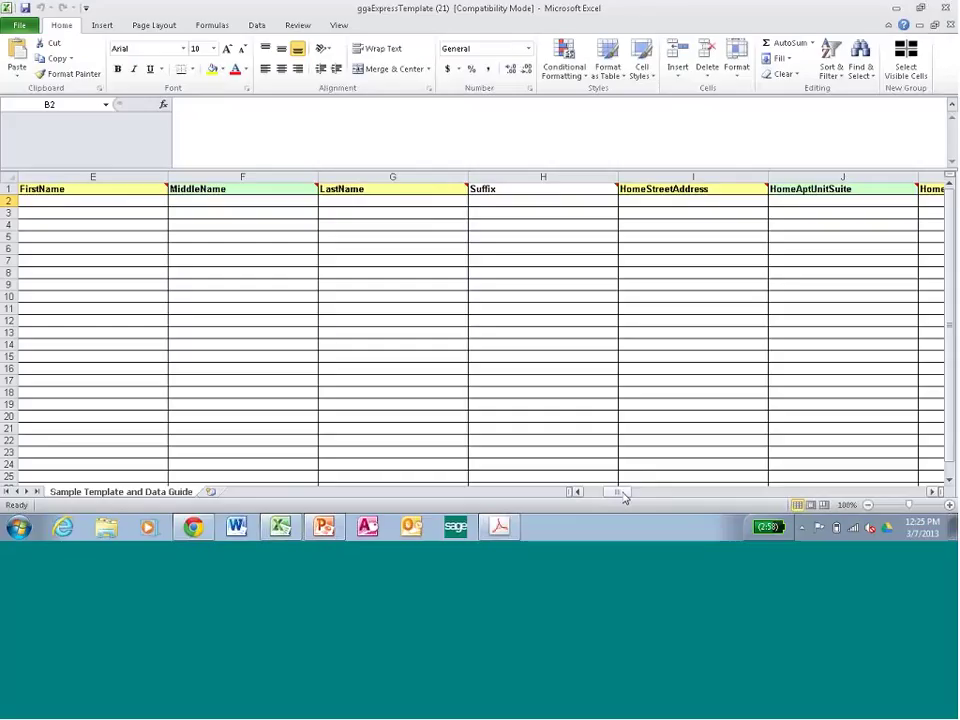
pyautogui.moveTo(623, 497); pyautogui.dragTo(417, 472)
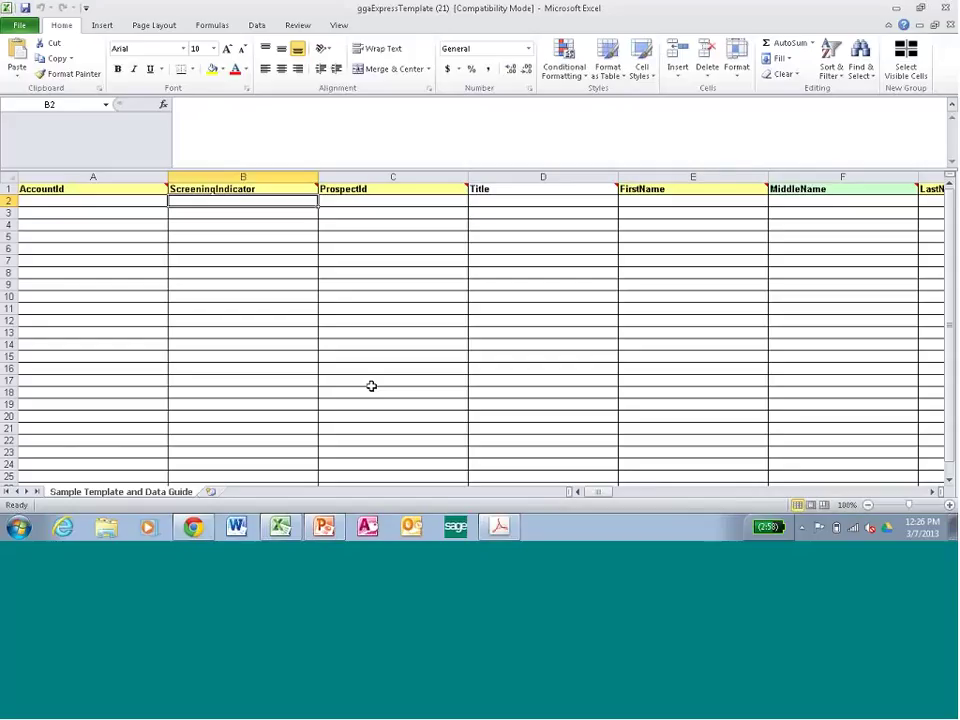
# Step: Read the ScreeningIndicator note in header cell B1, then minimize the Excel window
pyautogui.click(600, 492)
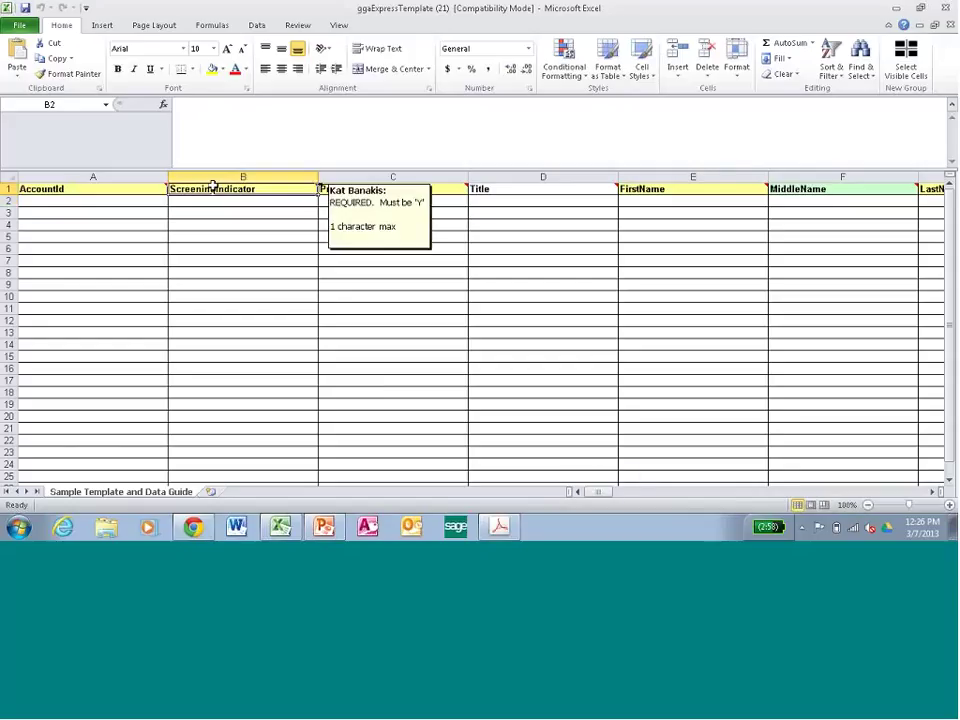
pyautogui.click(283, 190)
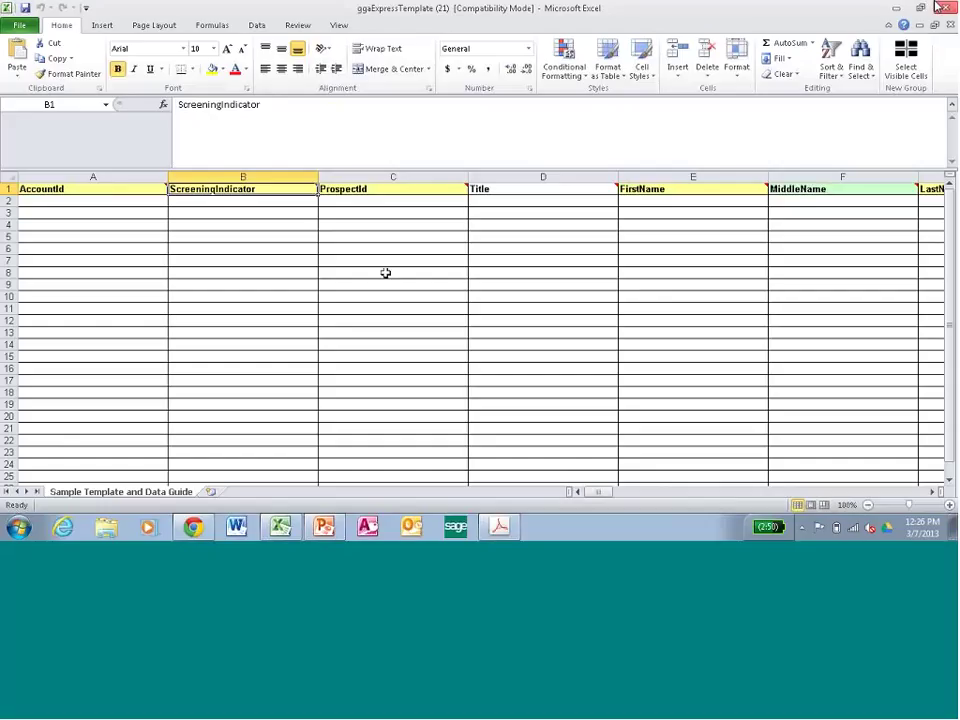
pyautogui.click(940, 7)
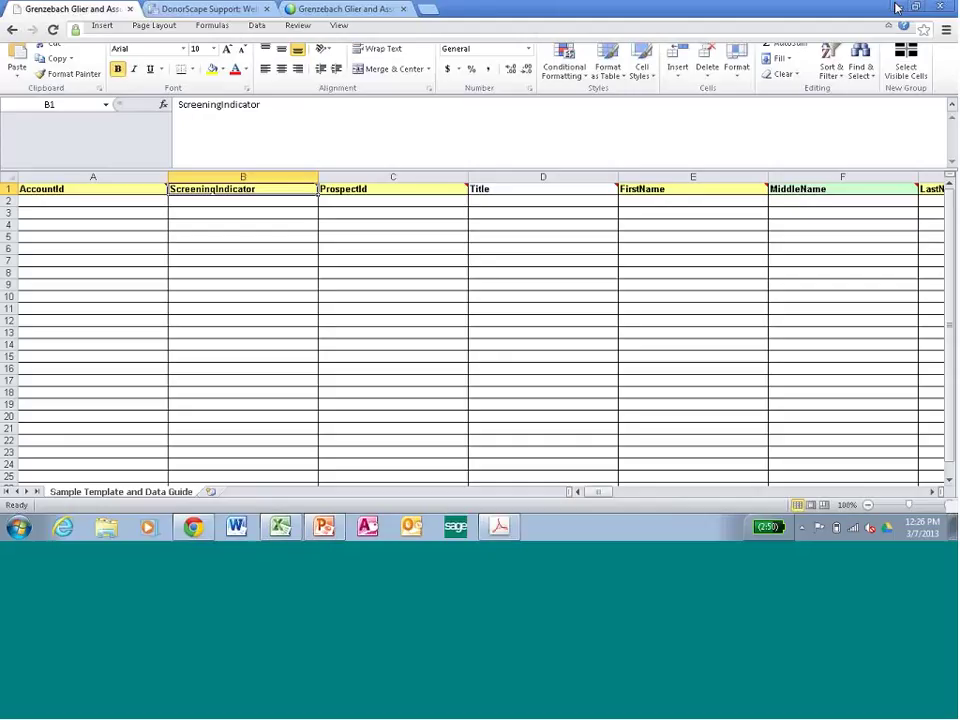
# Step: Minimize Excel, Chrome and PowerPoint to reveal DonorScape's row 3 Home State error
pyautogui.click(897, 7)
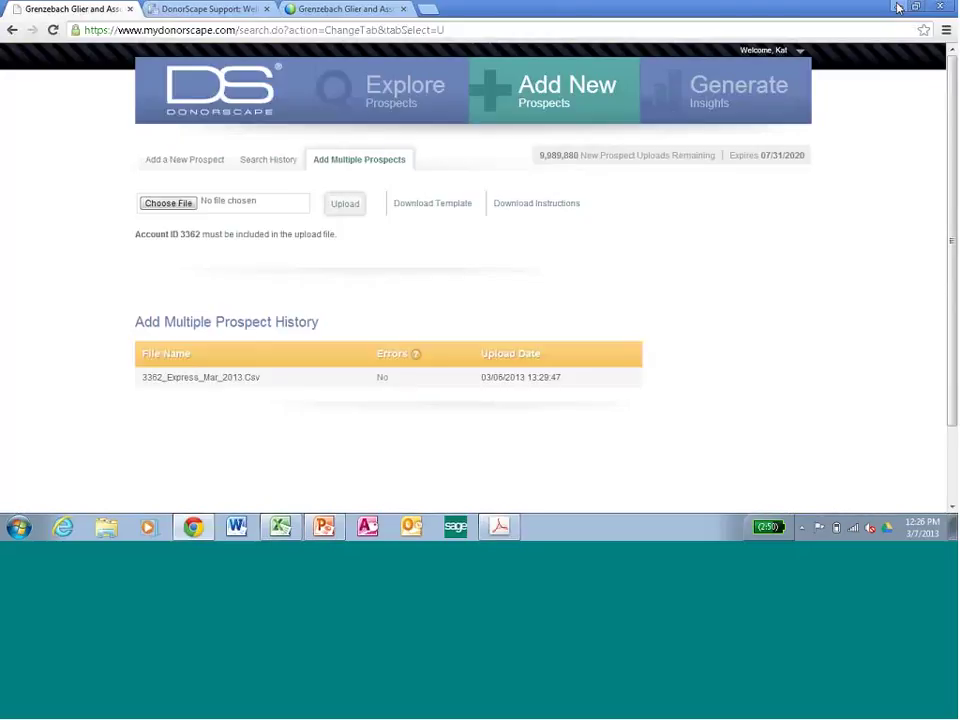
pyautogui.click(897, 7)
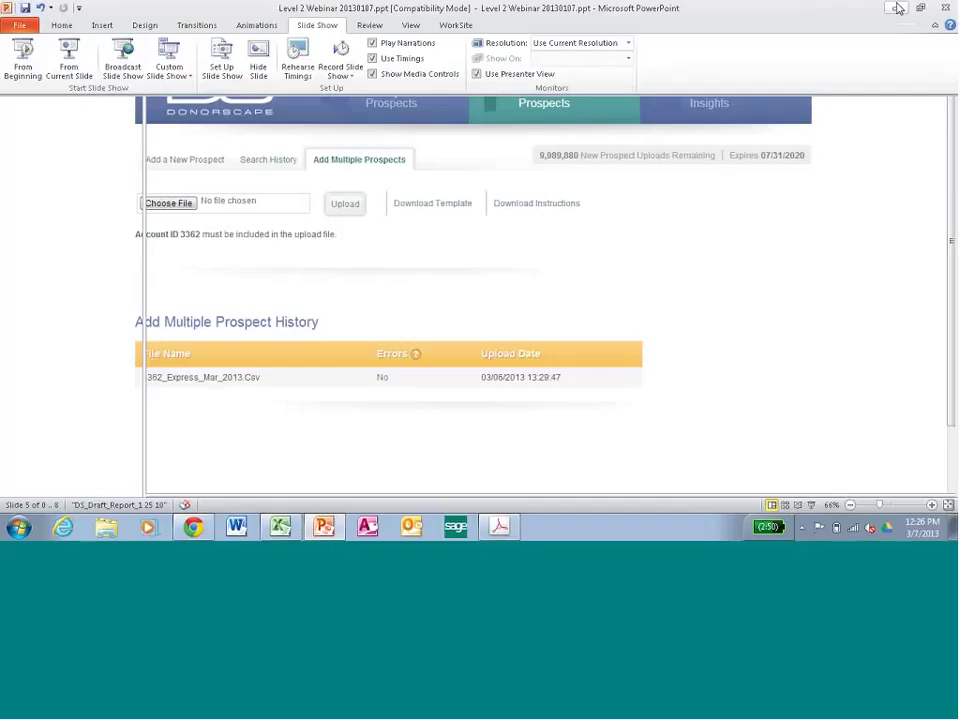
pyautogui.click(897, 8)
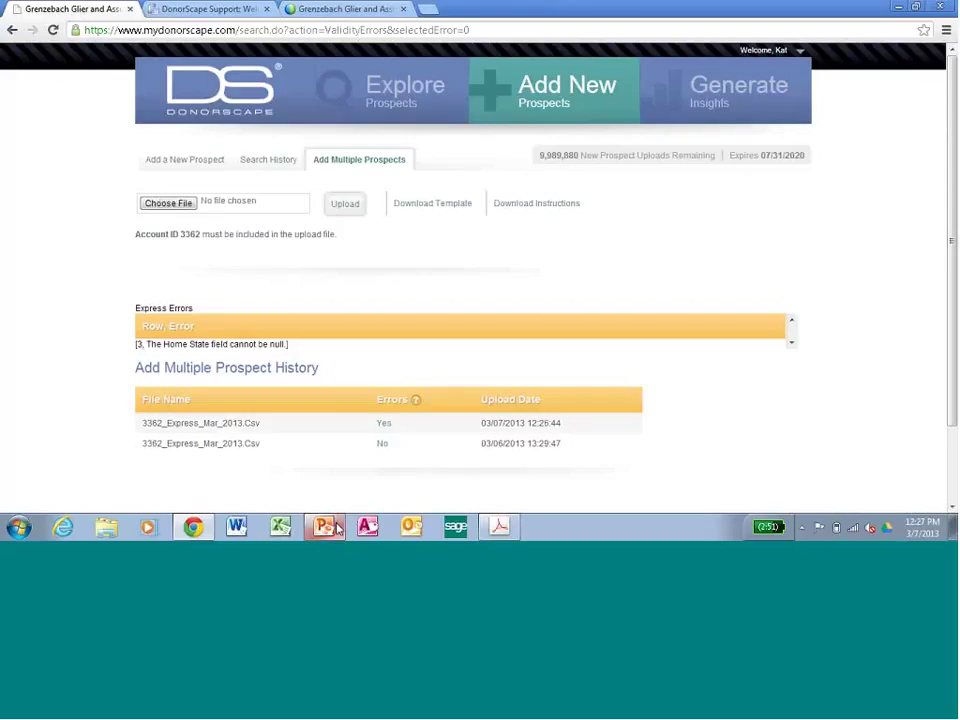
pyautogui.moveTo(336, 528)
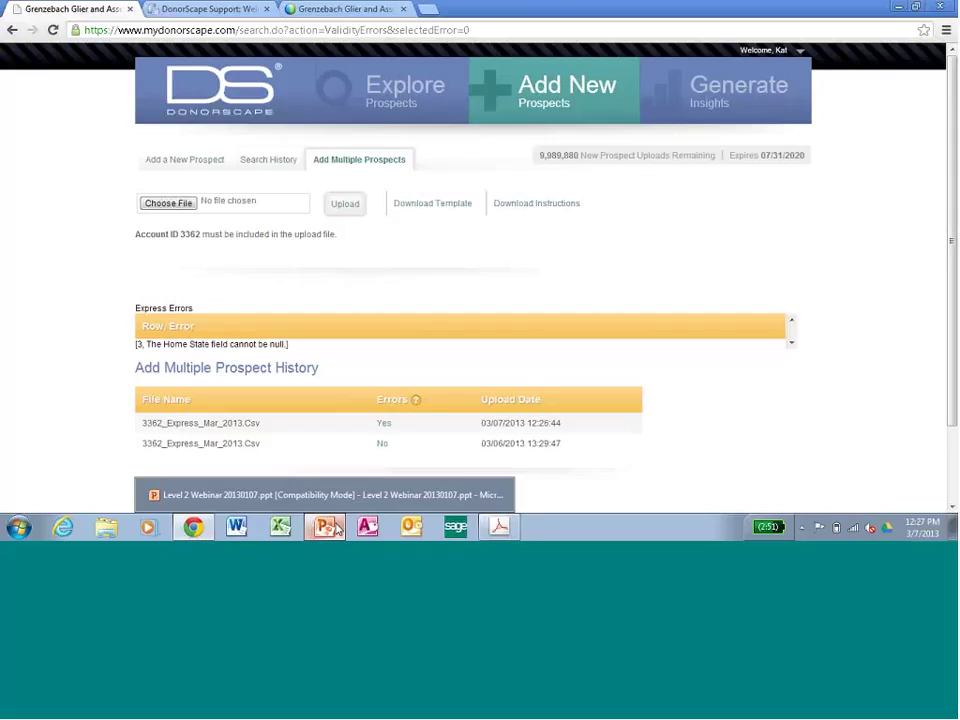
pyautogui.click(336, 528)
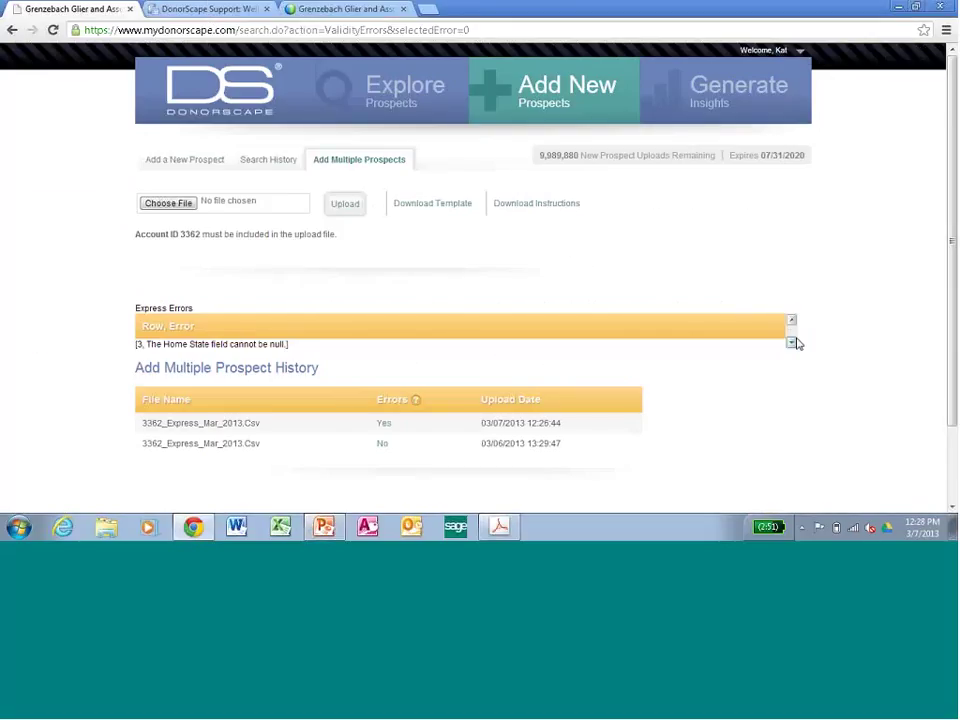
pyautogui.click(791, 344)
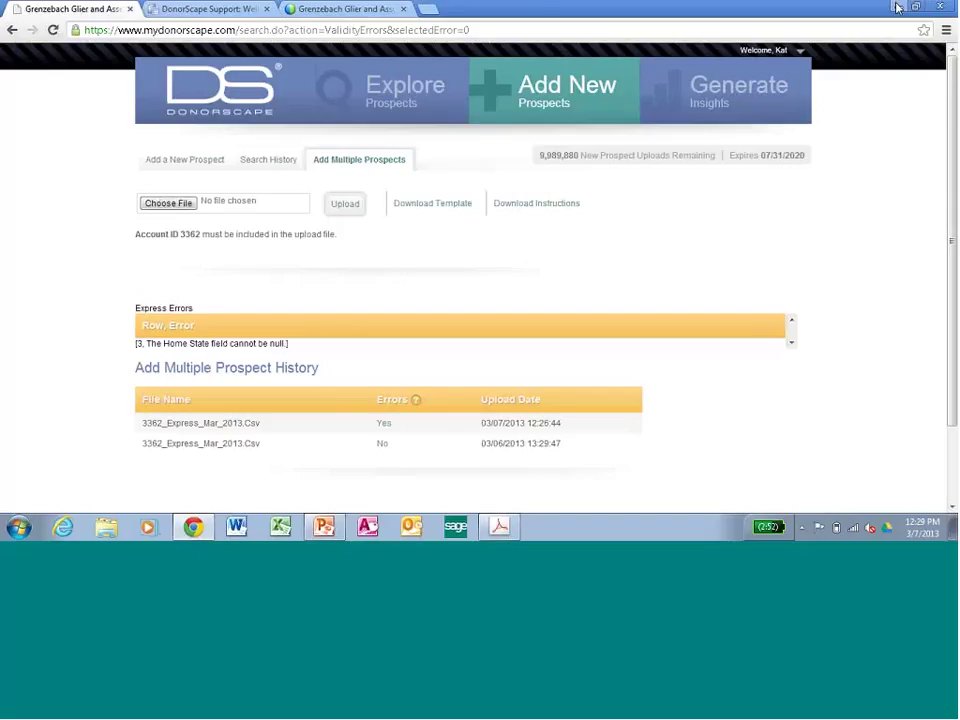
# Step: Open 3362_Express_Mar_2013 from the desktop and enter AK in row 3's empty Home State cell H3
pyautogui.click(897, 8)
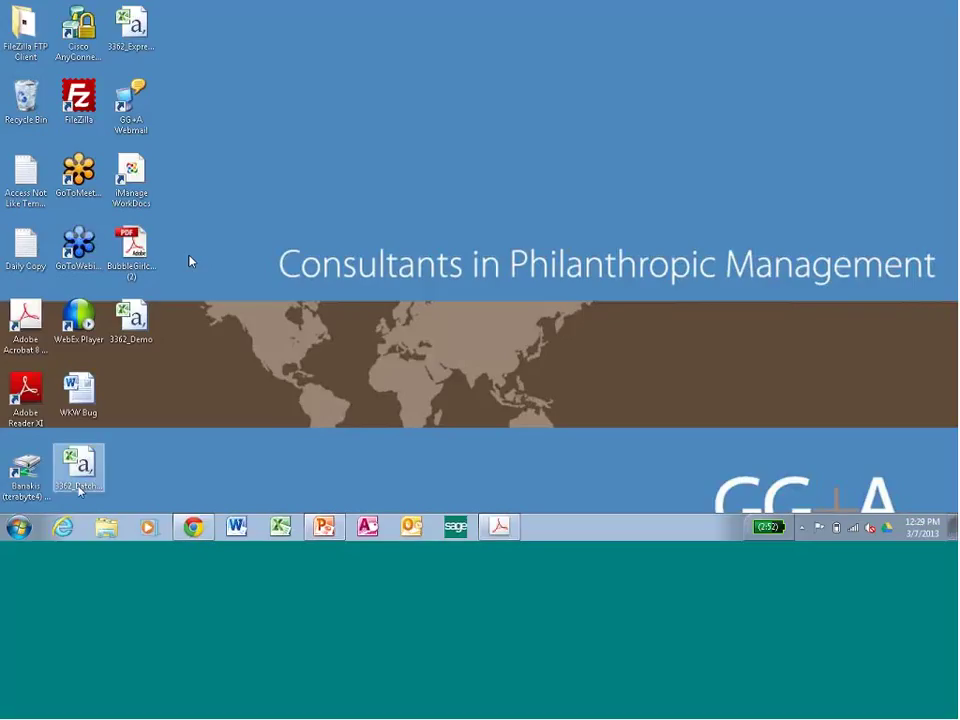
pyautogui.doubleClick(131, 40)
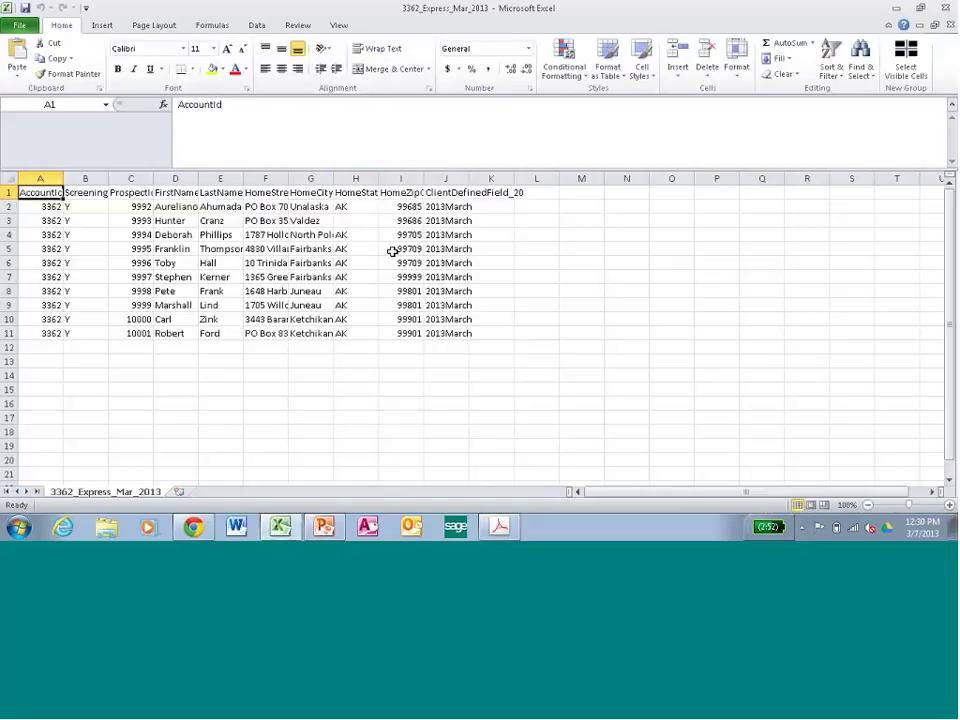
pyautogui.click(360, 219)
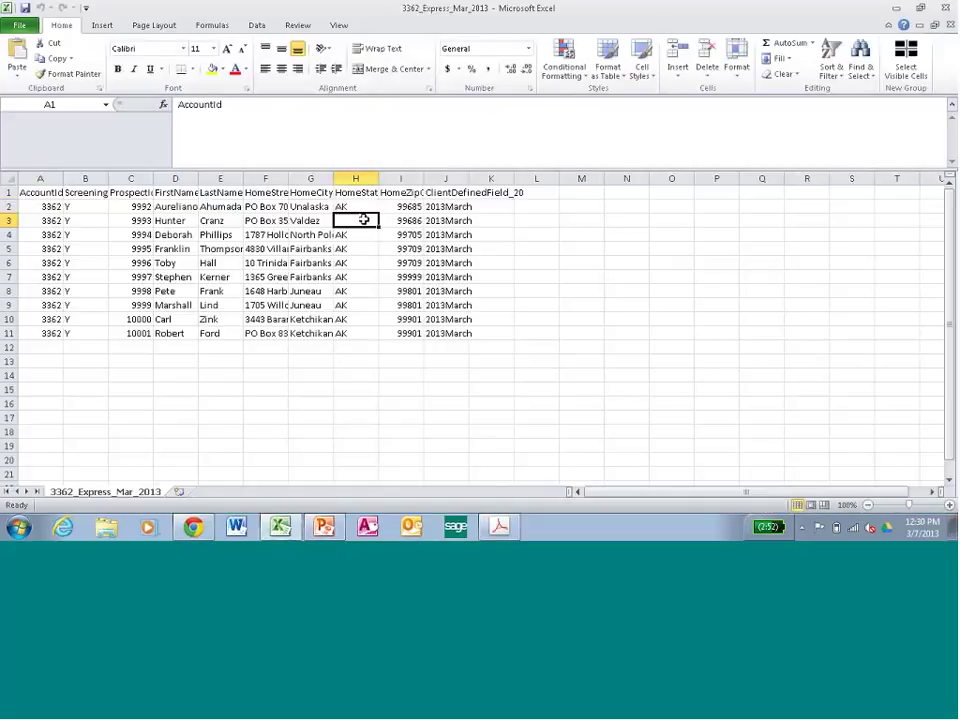
pyautogui.click(8, 220)
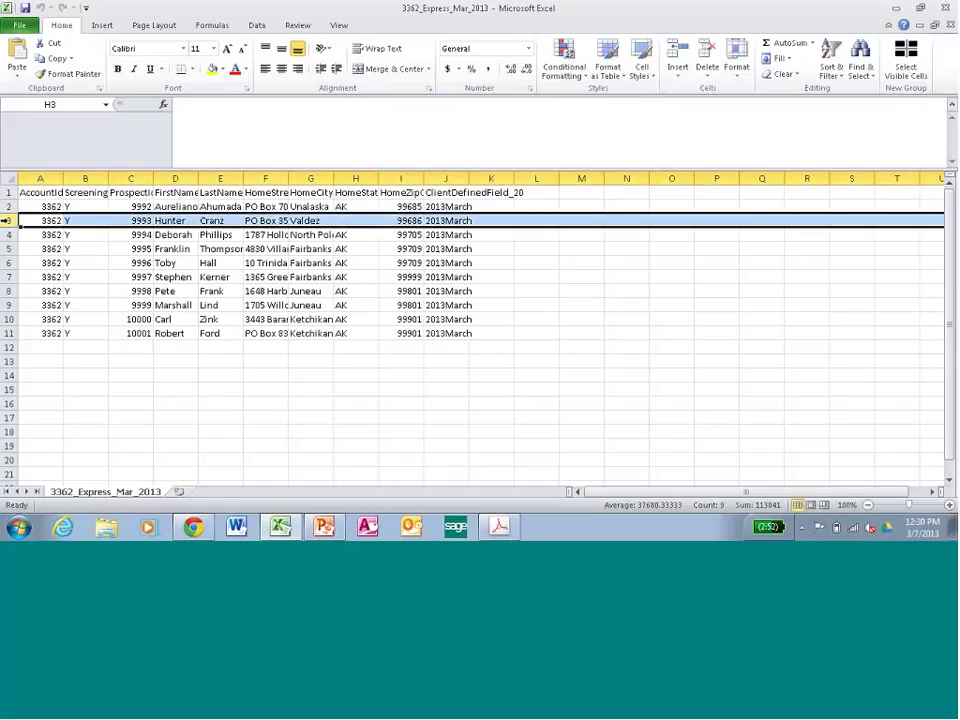
pyautogui.click(369, 220)
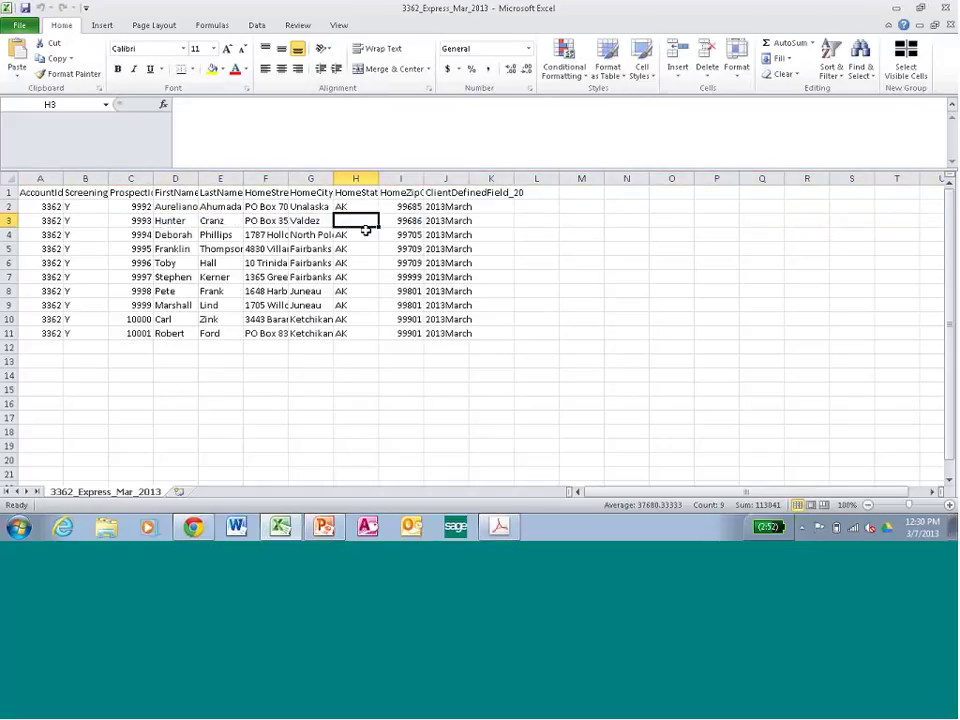
pyautogui.write('AK')
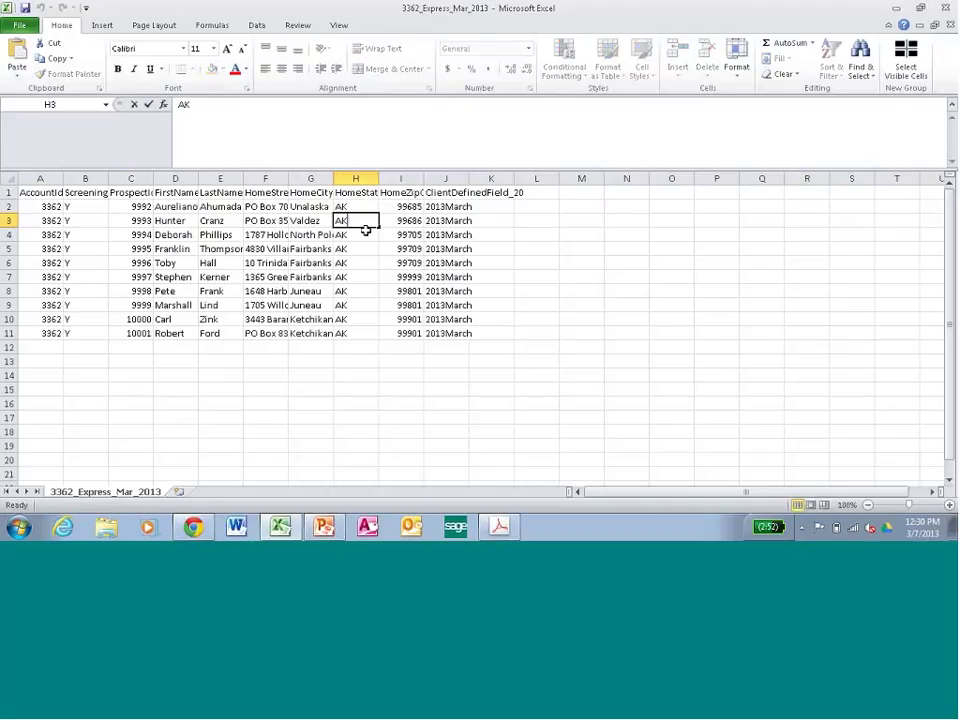
pyautogui.click(685, 263)
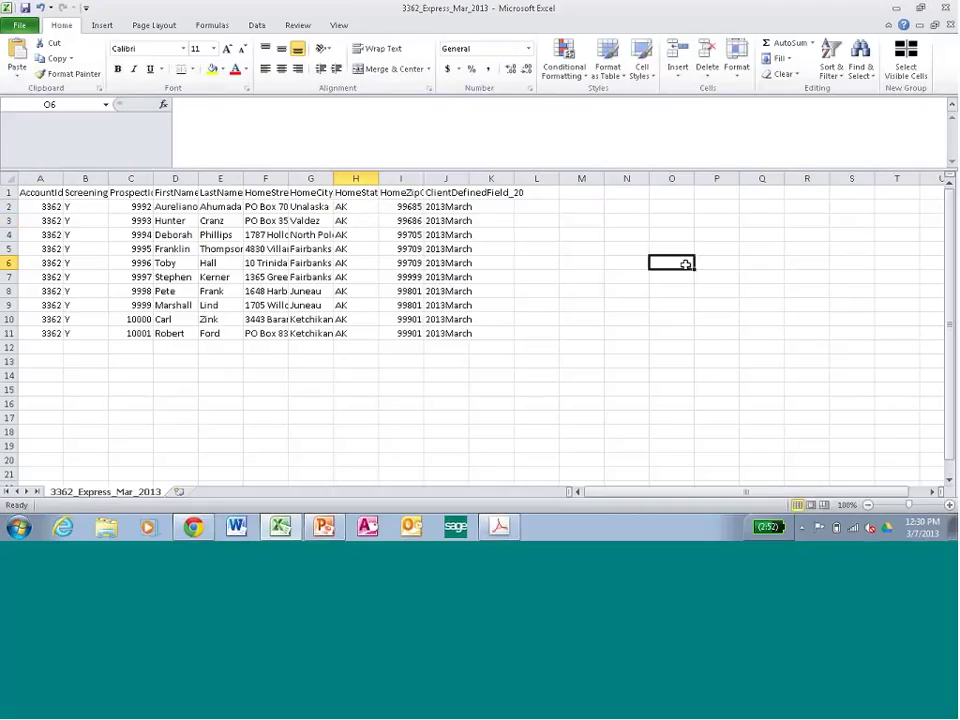
# Step: Save the file in CSV format and close Excel, overwriting the existing CSV
pyautogui.click(23, 7)
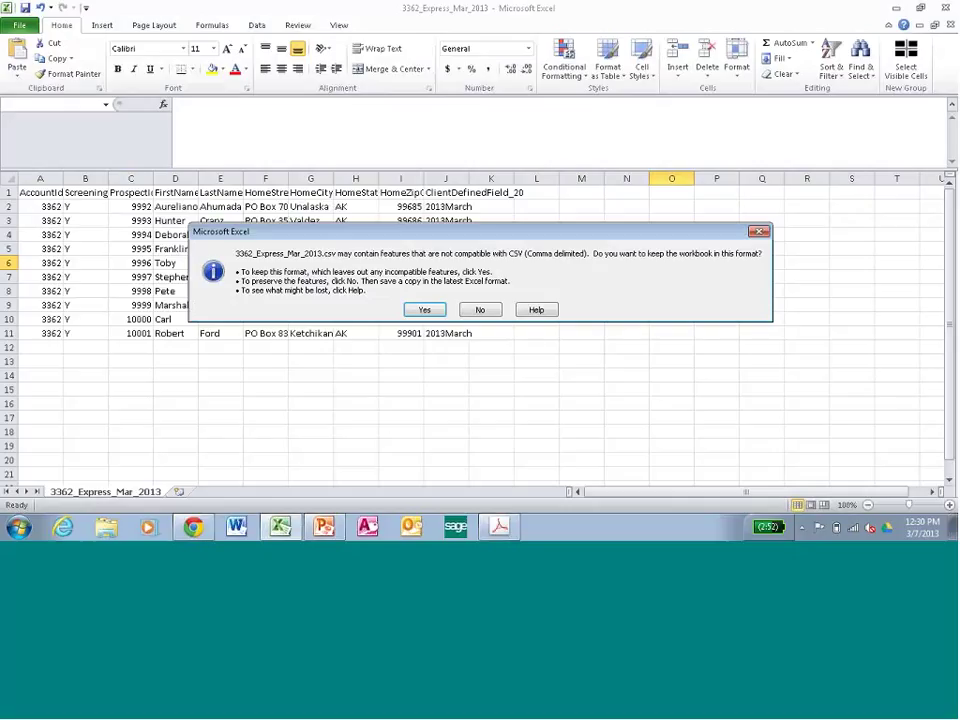
pyautogui.click(425, 310)
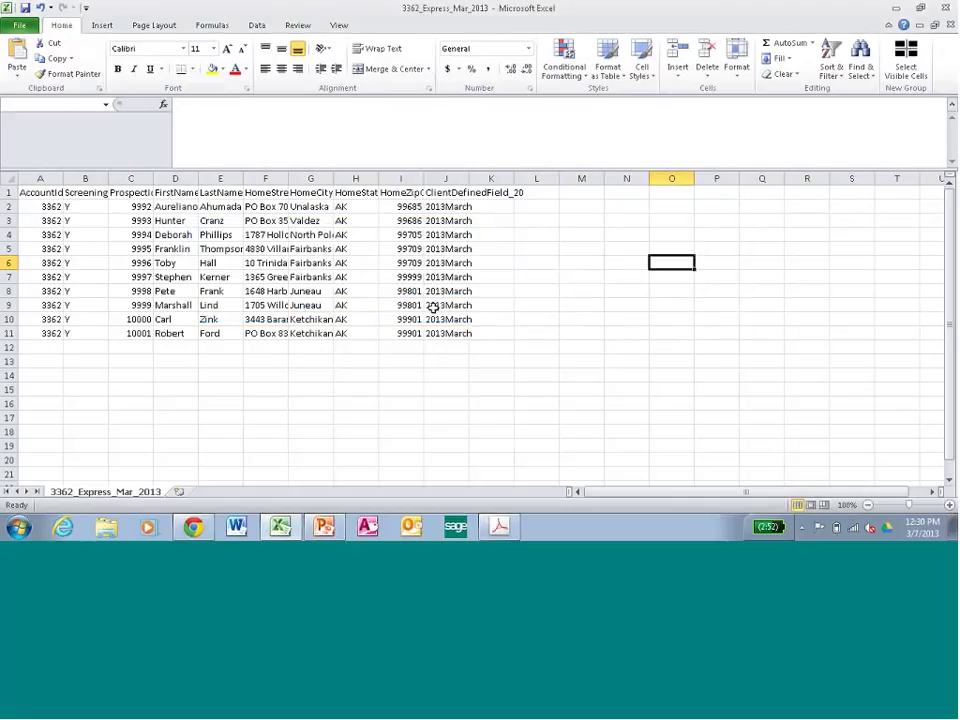
pyautogui.hotkey('ctrl', 'w')
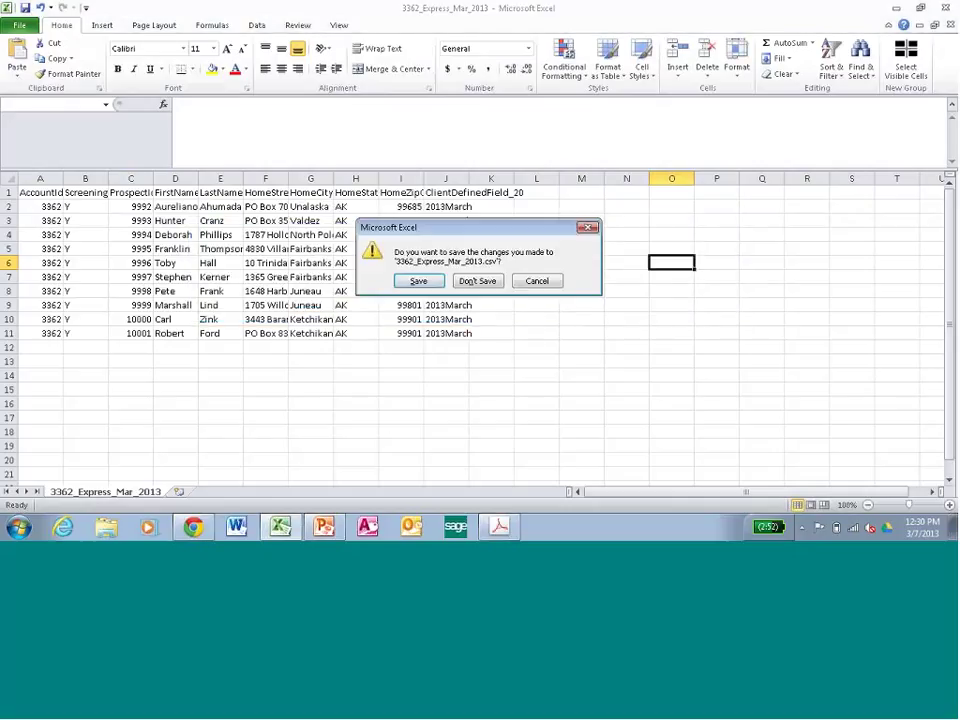
pyautogui.click(418, 281)
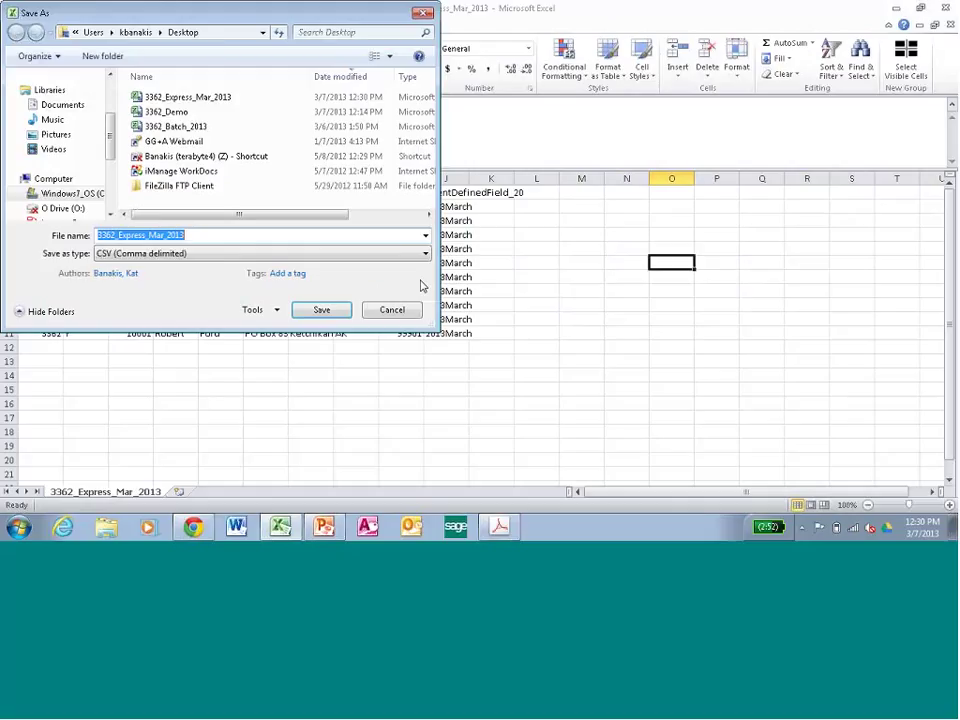
pyautogui.click(321, 314)
pyautogui.click(521, 266)
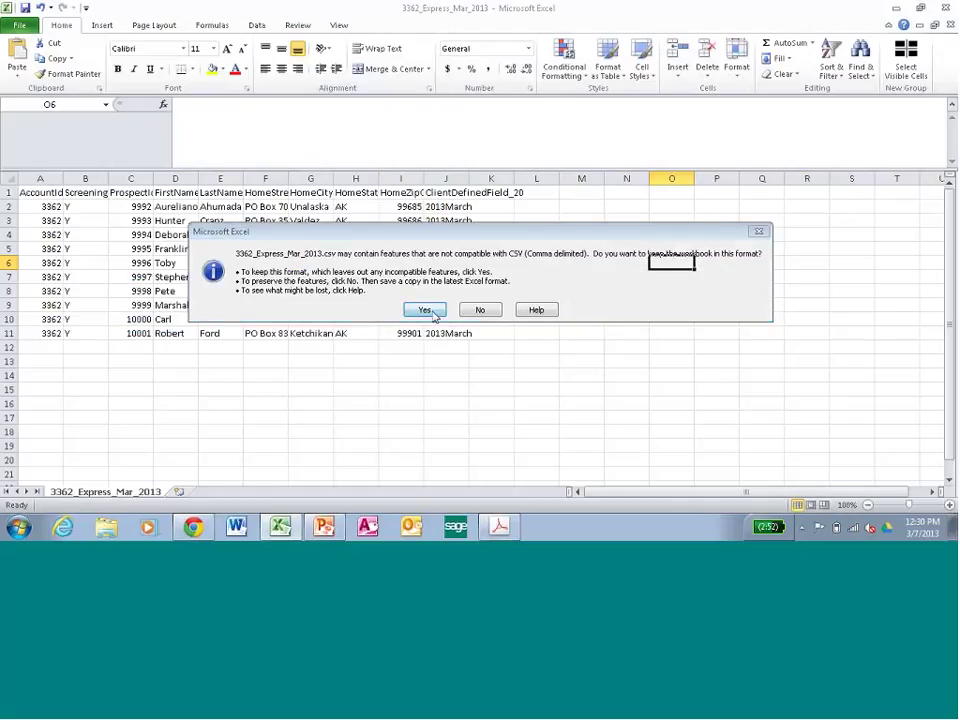
pyautogui.click(433, 315)
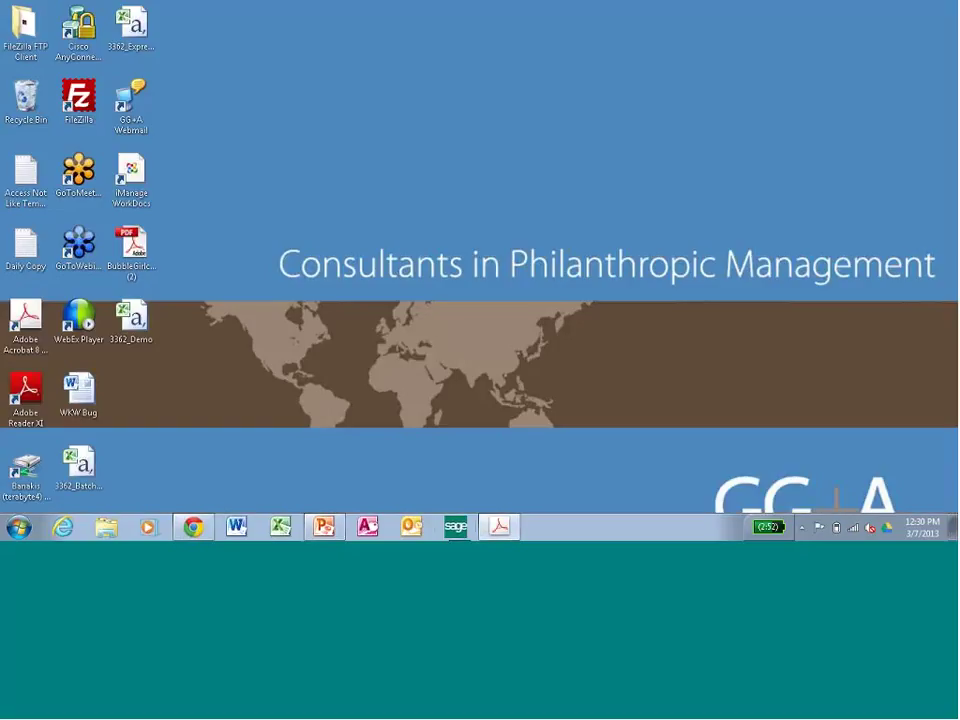
# Step: Upload the corrected 3362_Express_Mar_2013 file on the Add Multiple Prospects page and check the history list
pyautogui.click(193, 528)
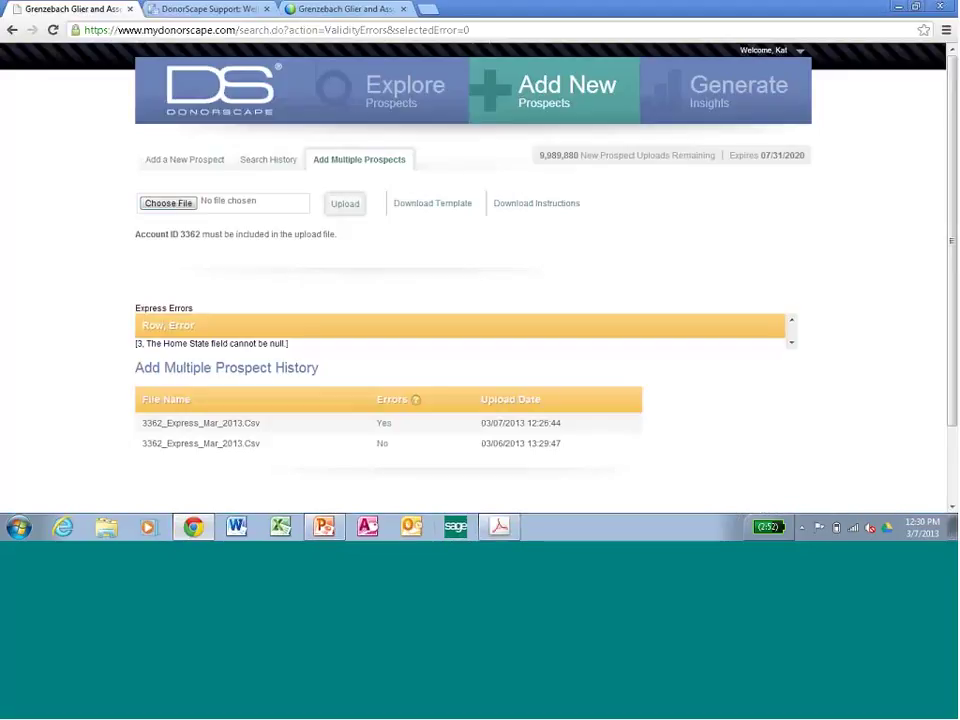
pyautogui.click(167, 204)
pyautogui.click(410, 188)
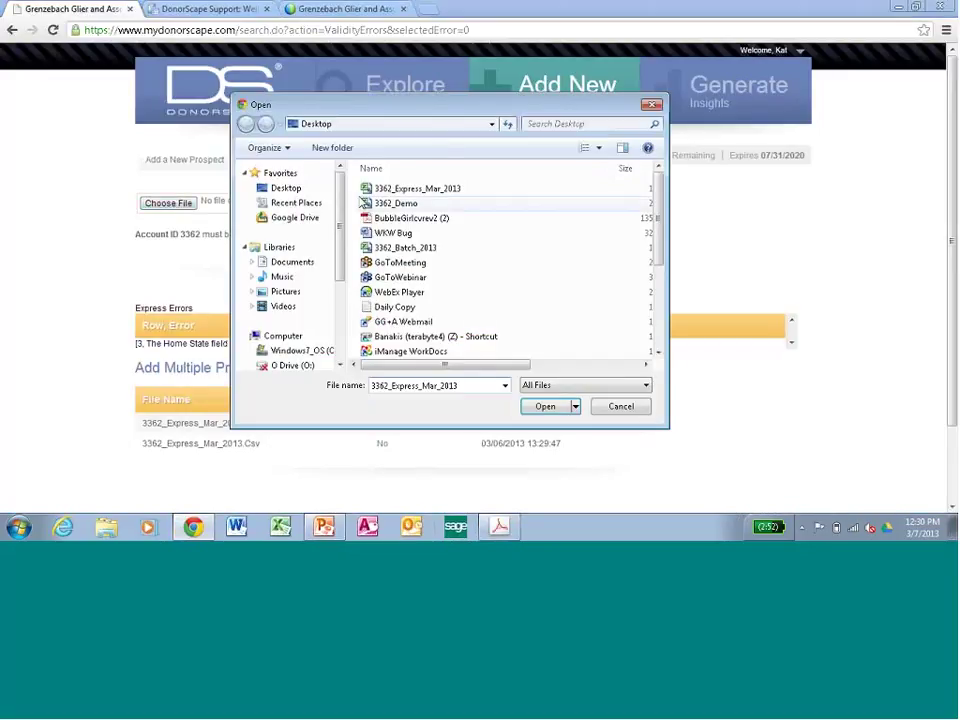
pyautogui.click(546, 406)
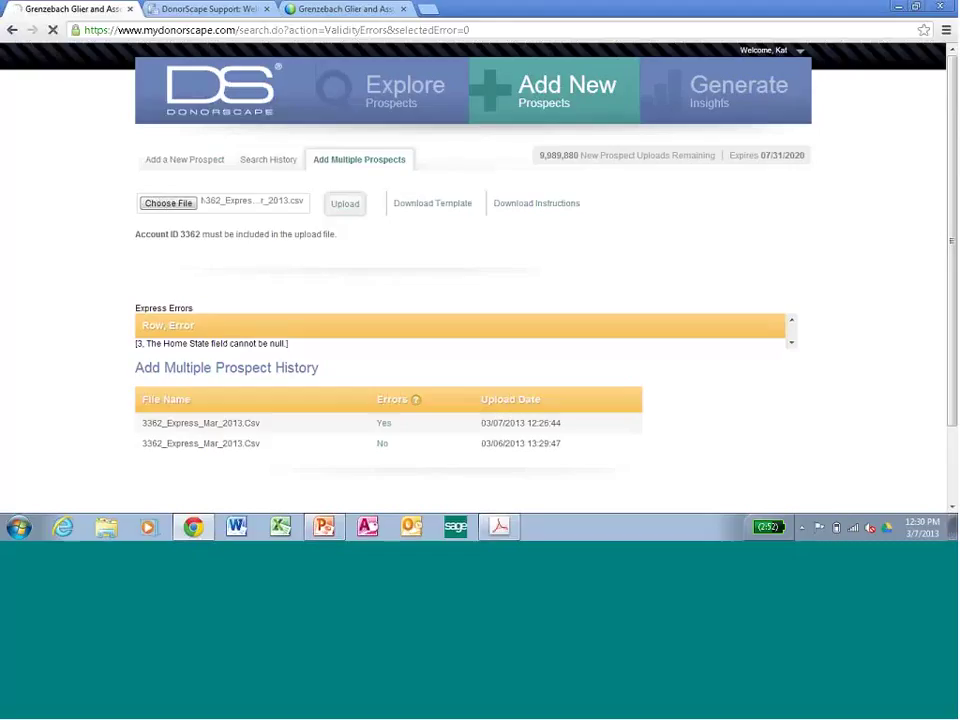
pyautogui.click(345, 204)
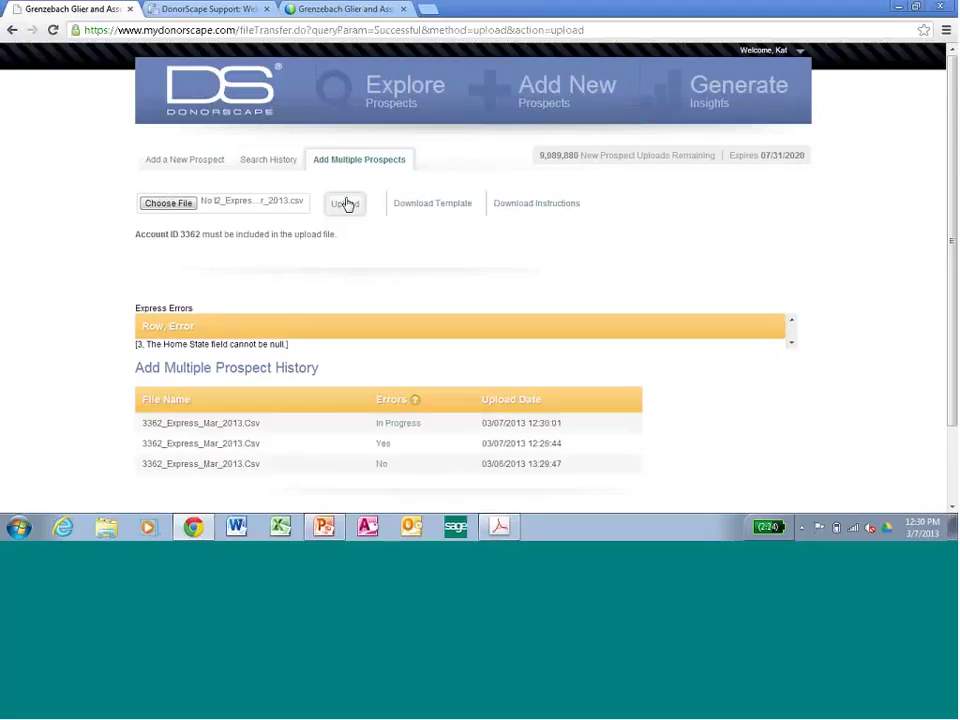
pyautogui.scroll(-1, 276, 439)
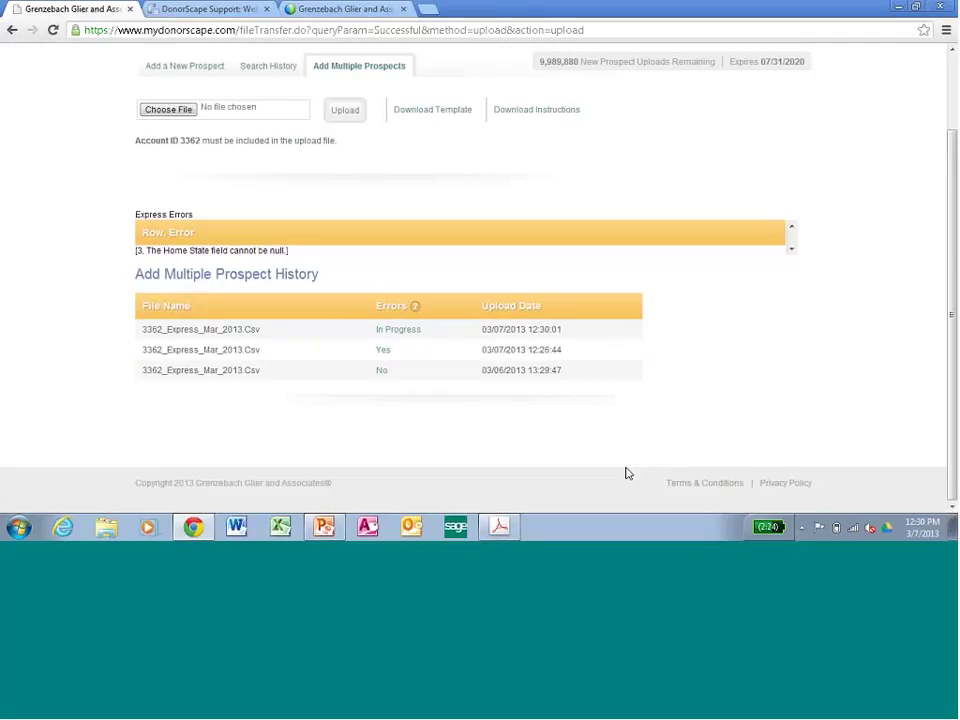
pyautogui.scroll(2, 624, 468)
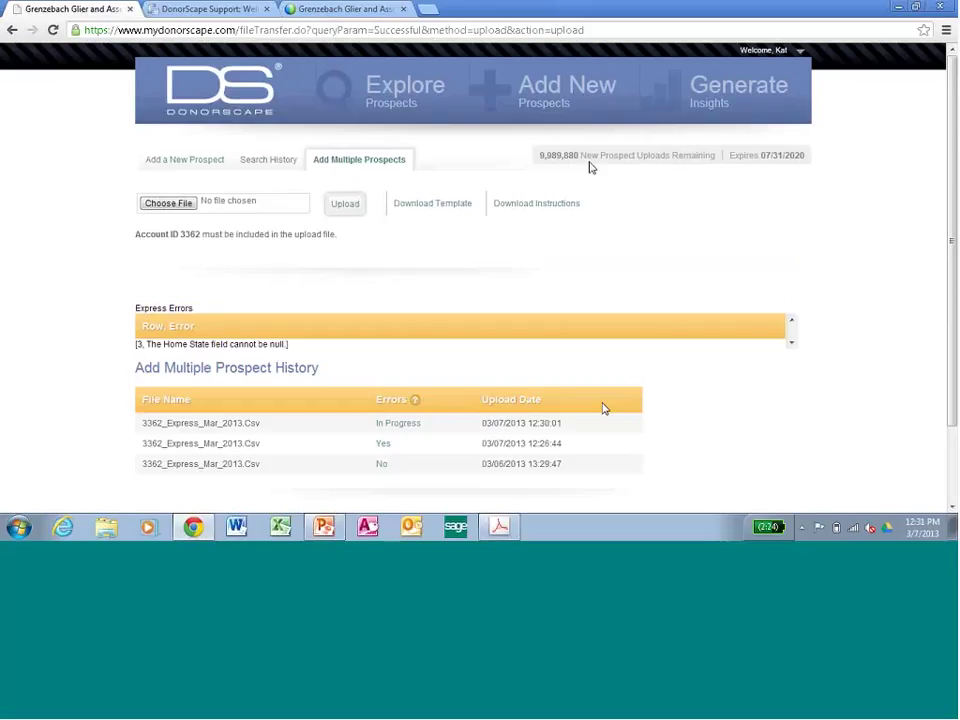
pyautogui.click(555, 97)
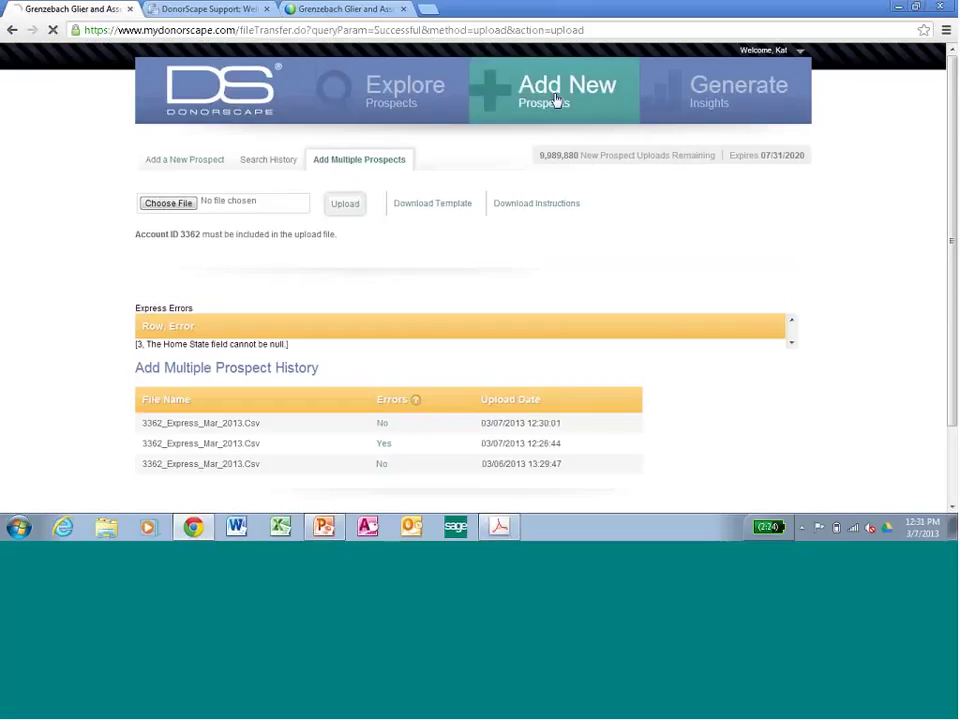
pyautogui.click(418, 90)
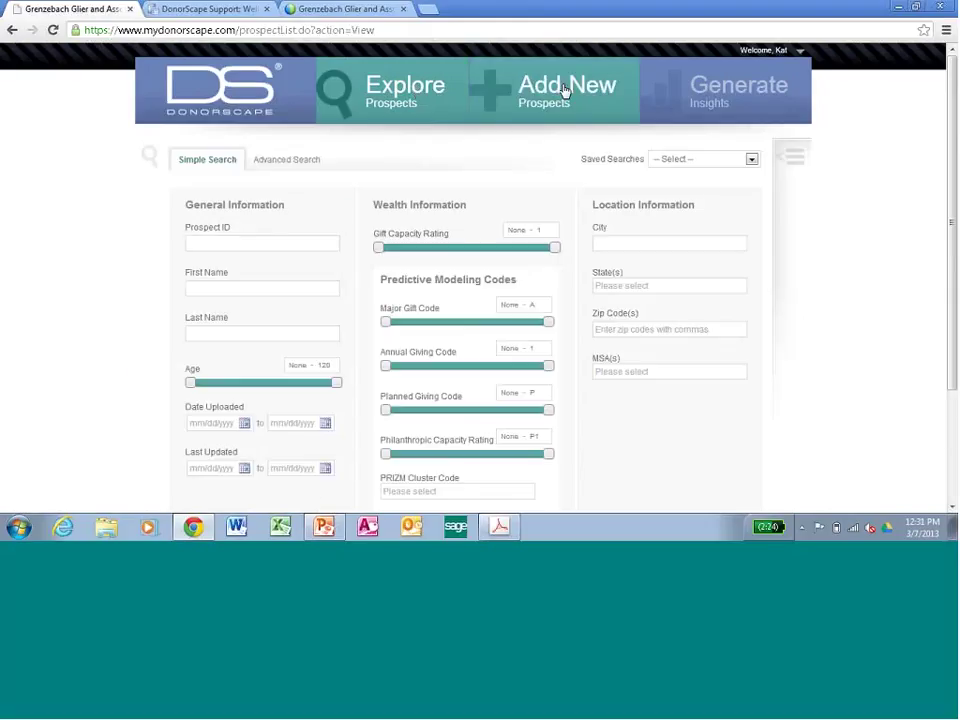
pyautogui.click(564, 90)
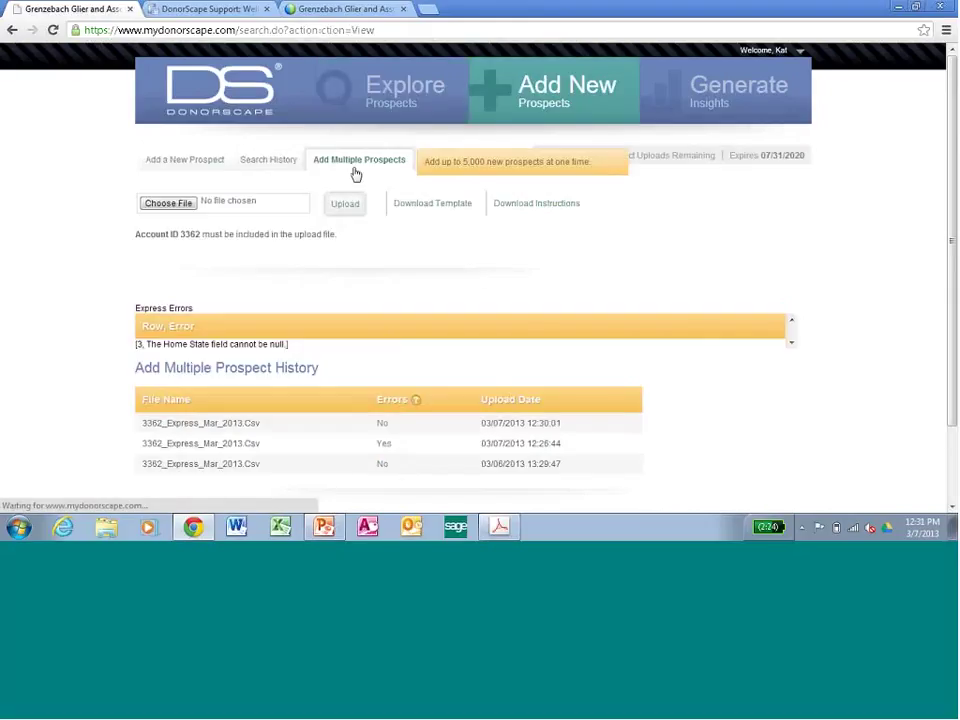
pyautogui.scroll(-1, 302, 427)
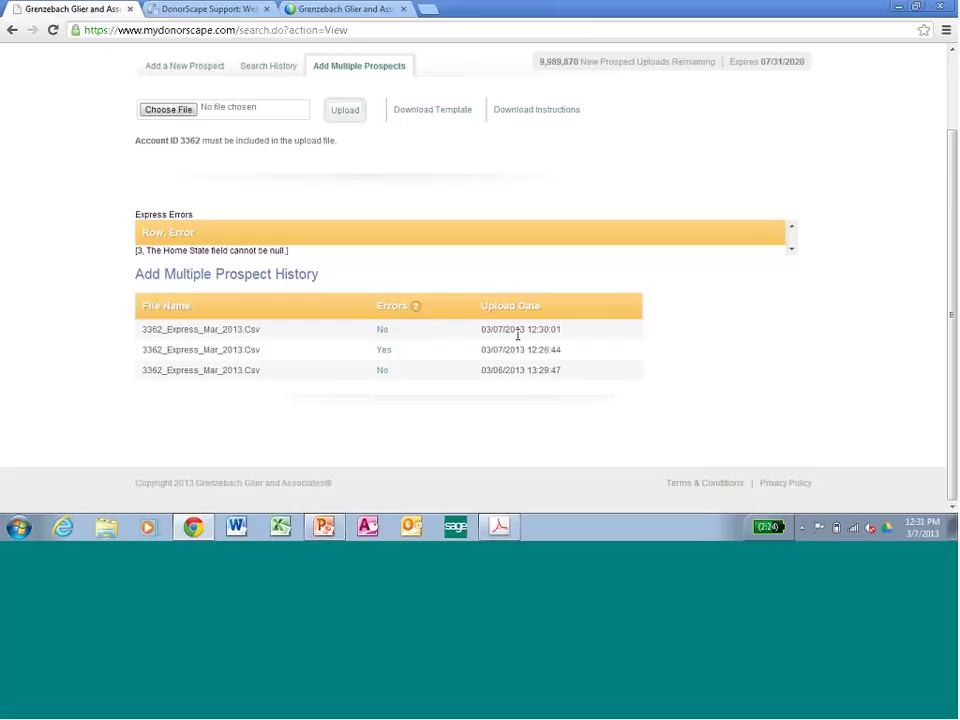
pyautogui.scroll(2, 517, 336)
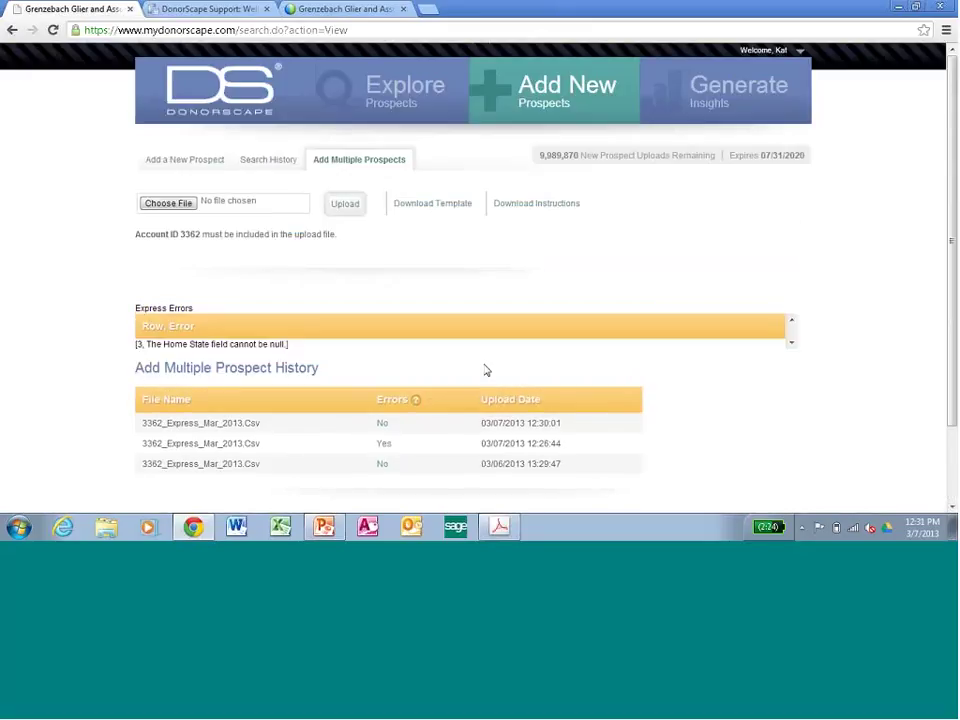
# Step: Search Explore Prospects with Date Uploaded from and to 03/07/2013, listing 11 Alaska prospects
pyautogui.click(370, 88)
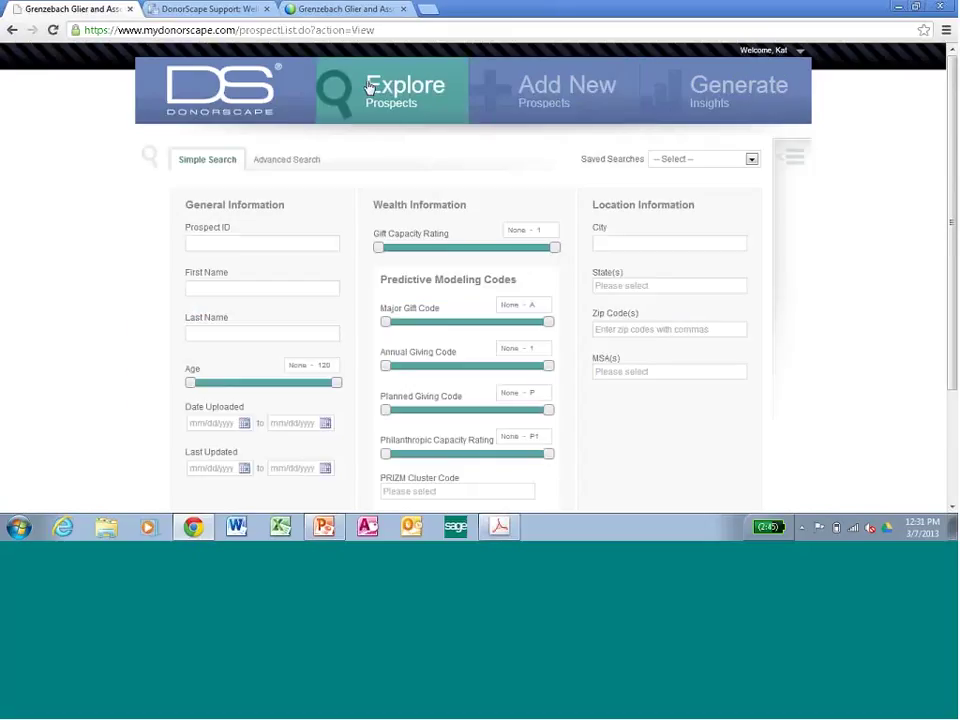
pyautogui.click(212, 423)
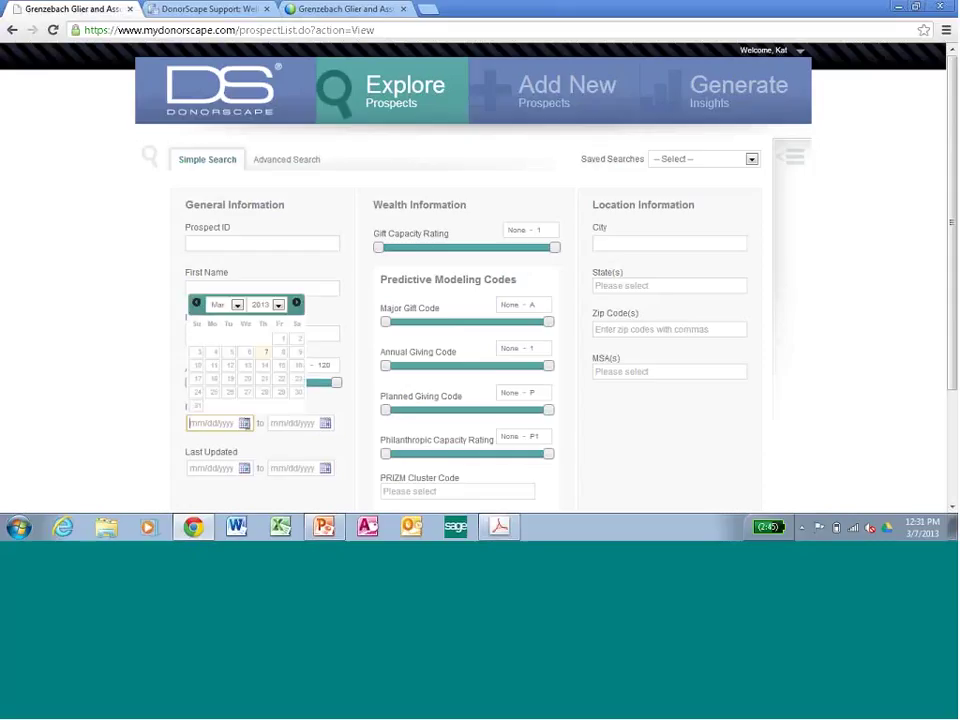
pyautogui.click(266, 354)
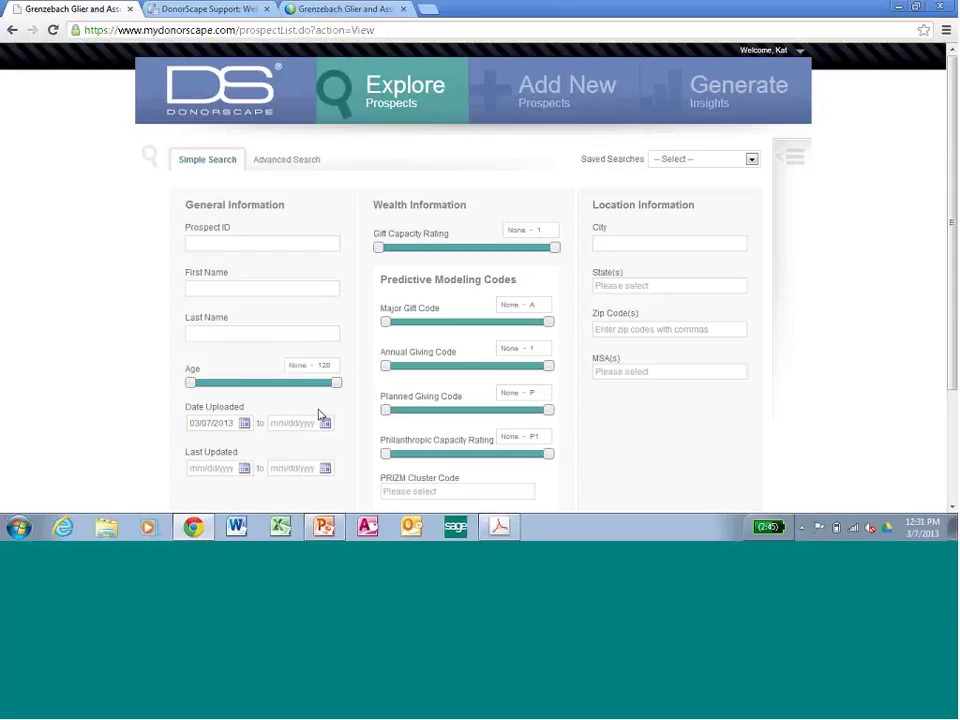
pyautogui.click(319, 420)
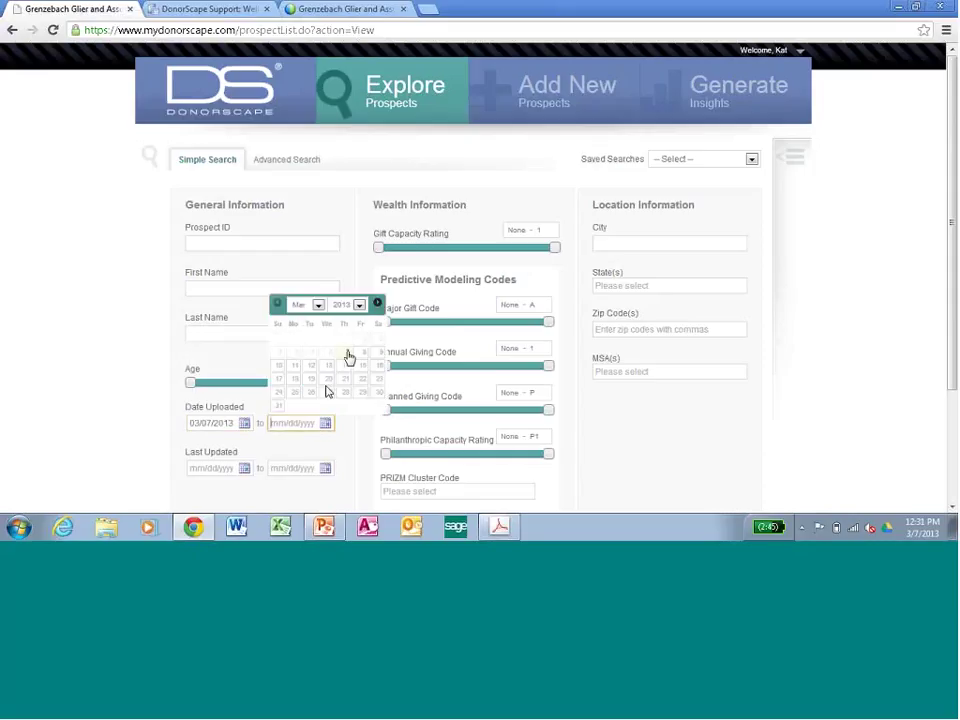
pyautogui.click(349, 355)
pyautogui.scroll(-3, 600, 420)
pyautogui.click(670, 434)
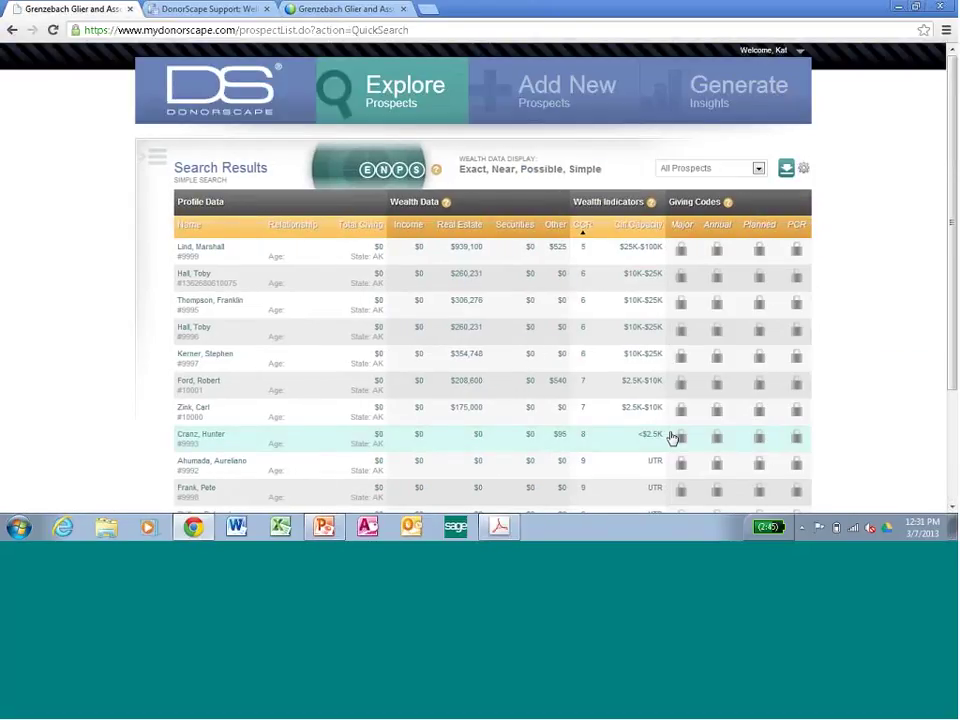
pyautogui.scroll(-1, 672, 438)
pyautogui.scroll(-1, 672, 438)
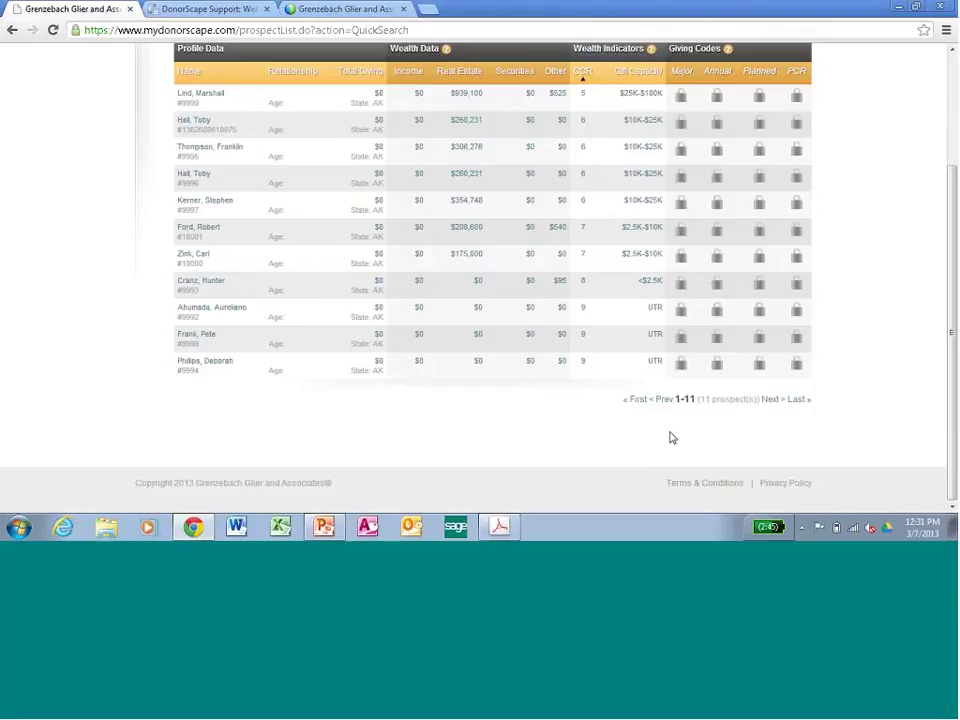
pyautogui.scroll(1, 672, 438)
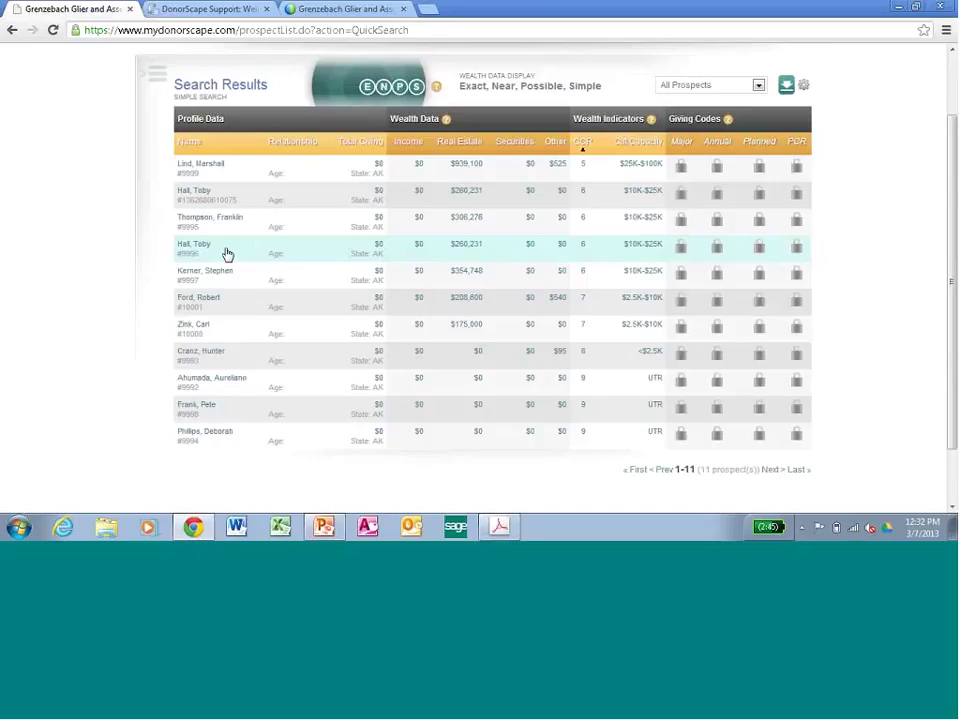
# Step: Open the duplicate prospect's record and review its Prospect Details, cancelling an edit
pyautogui.click(204, 196)
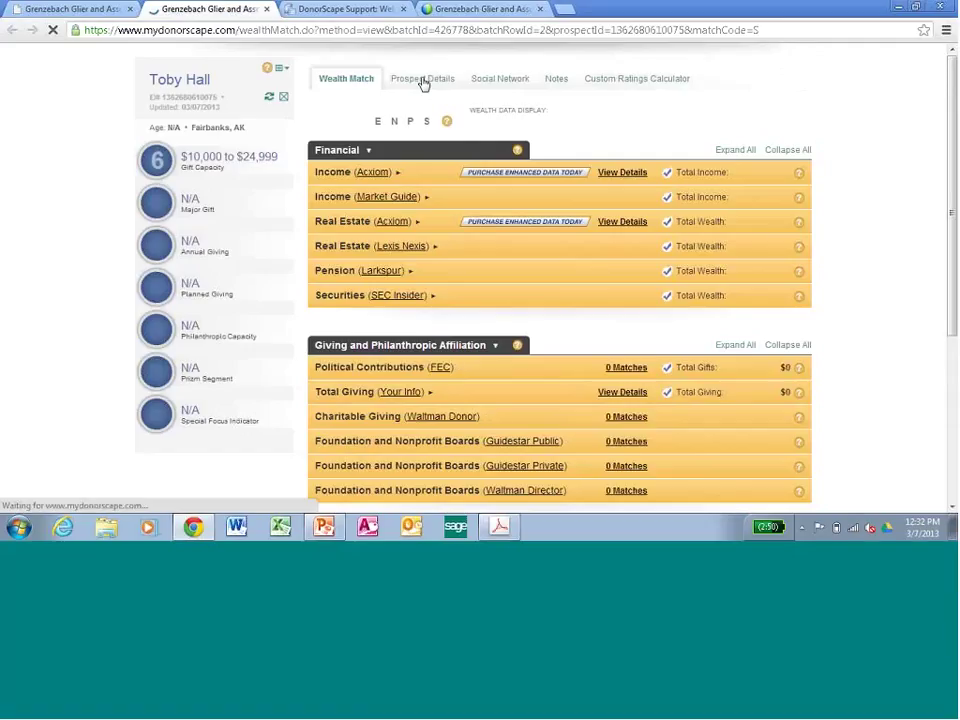
pyautogui.click(423, 80)
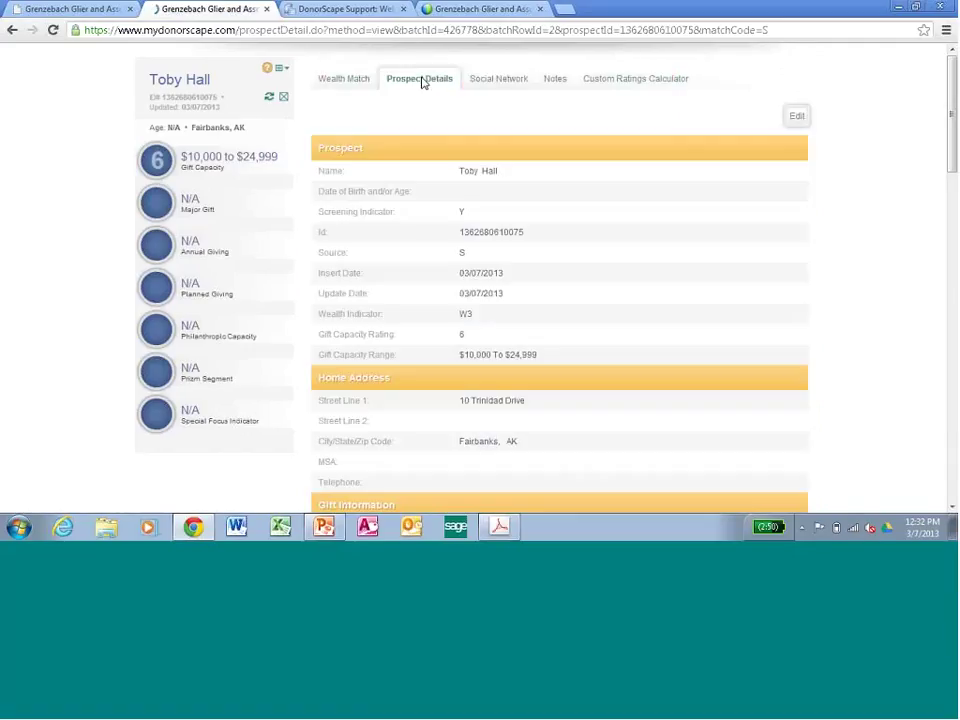
pyautogui.click(797, 118)
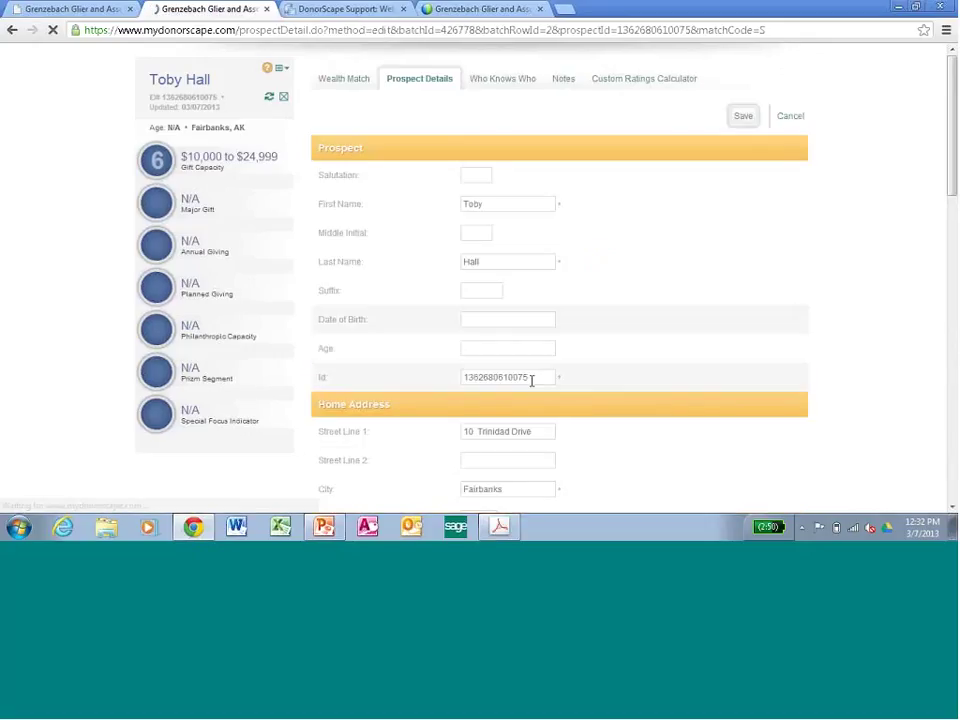
pyautogui.click(791, 119)
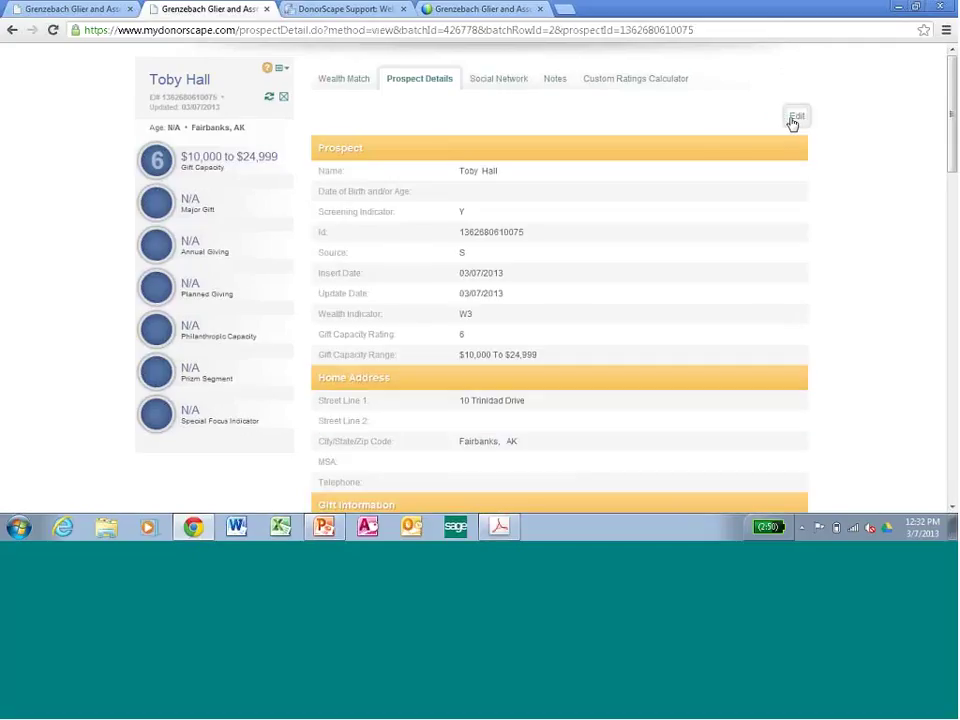
# Step: Delete the duplicate prospect from its details page and confirm with OK
pyautogui.click(104, 9)
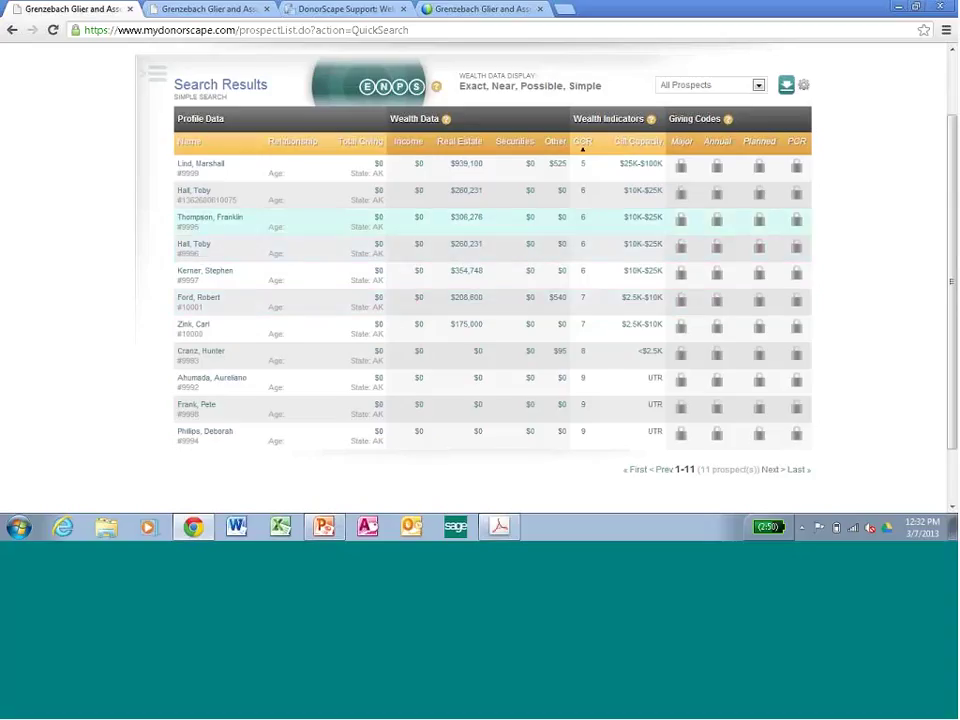
pyautogui.click(197, 10)
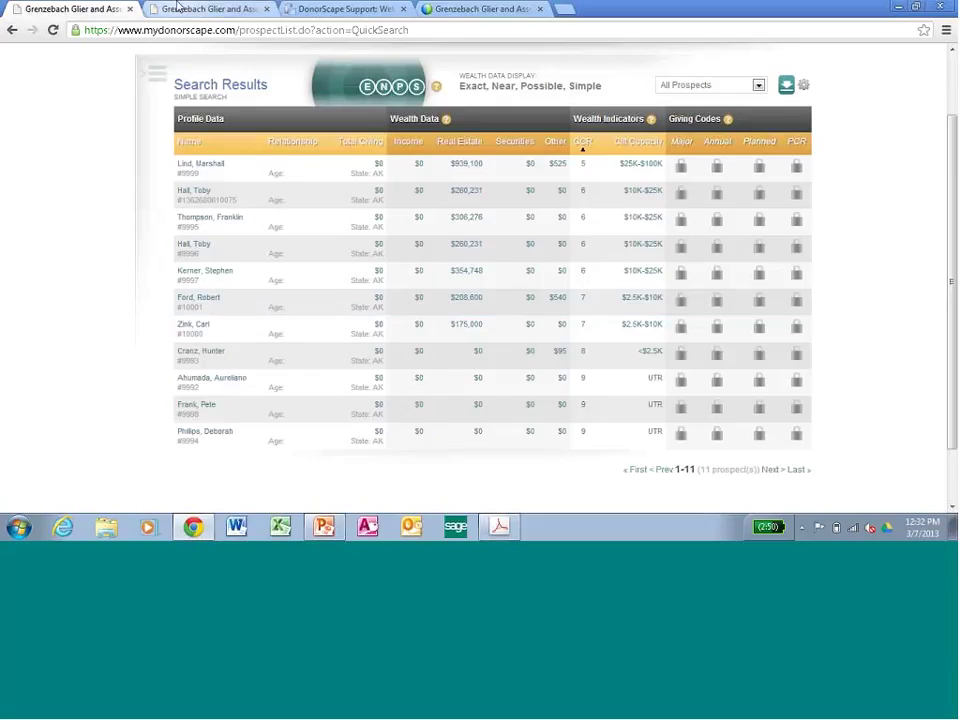
pyautogui.click(283, 96)
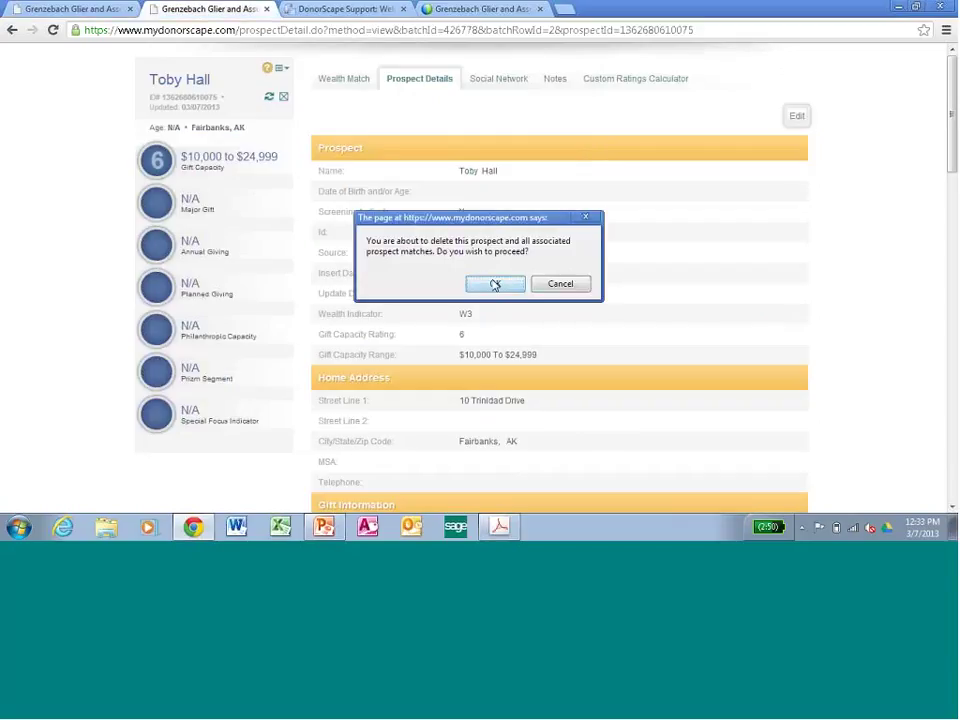
pyautogui.click(494, 284)
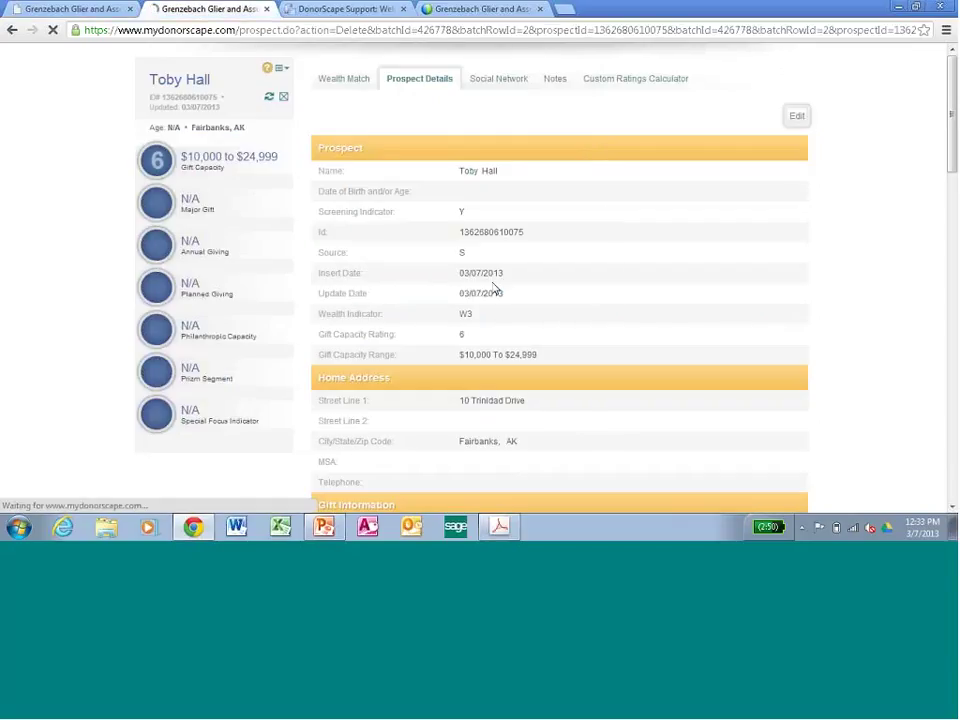